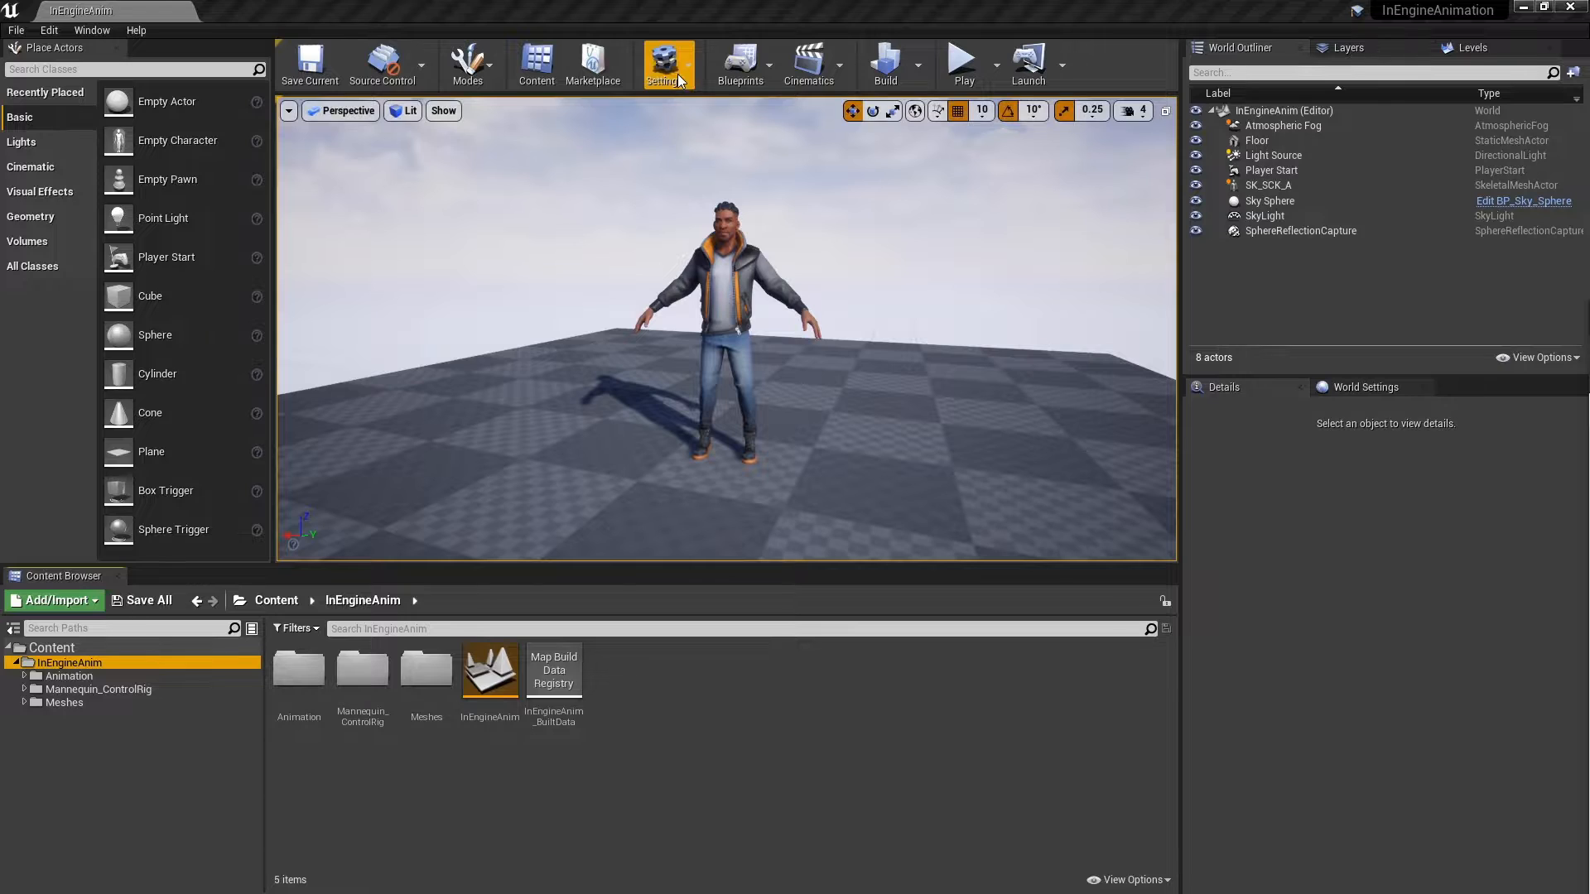
Enable the Control Rig plugin, accepting its beta status, and restart the editor to apply it.
left_click(677, 72)
left_click(713, 152)
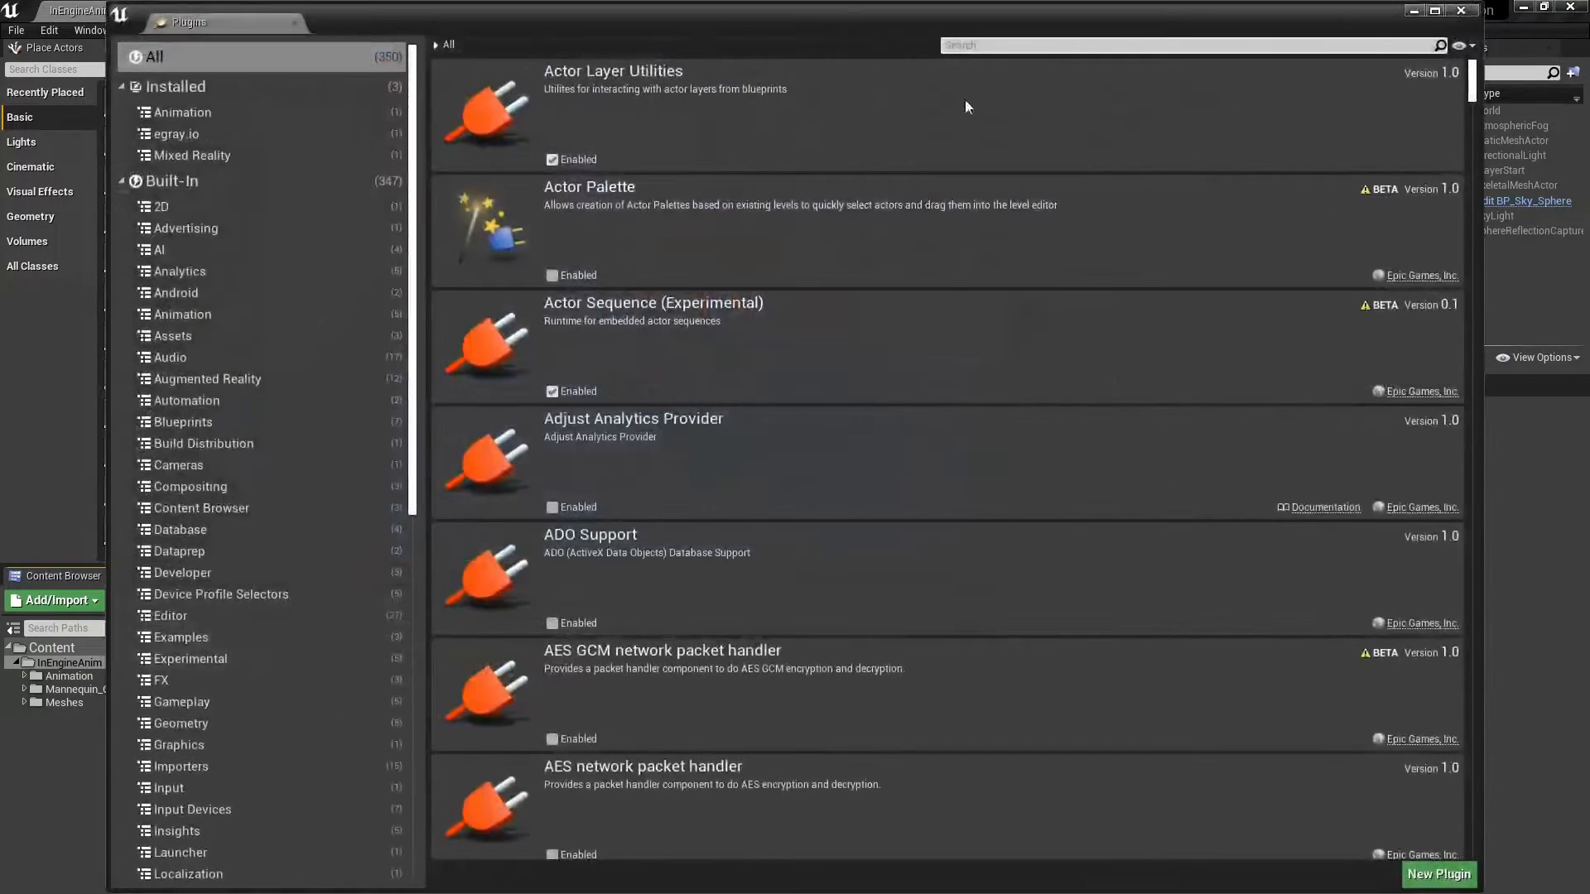
type("contorl")
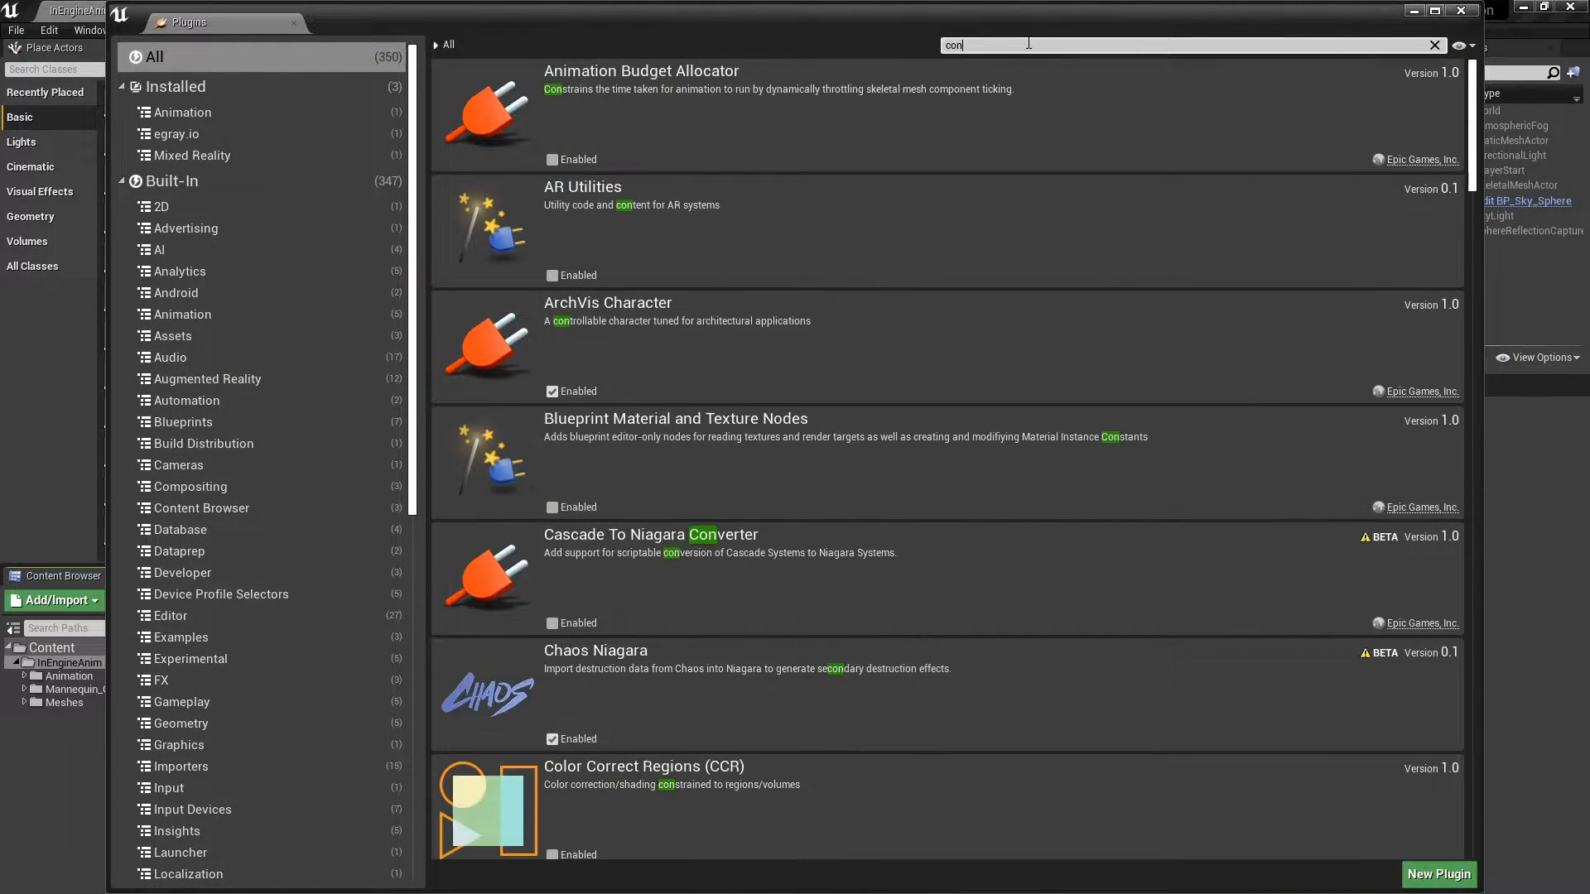
key("BackSpace")
key("BackSpace")
type("rol rig")
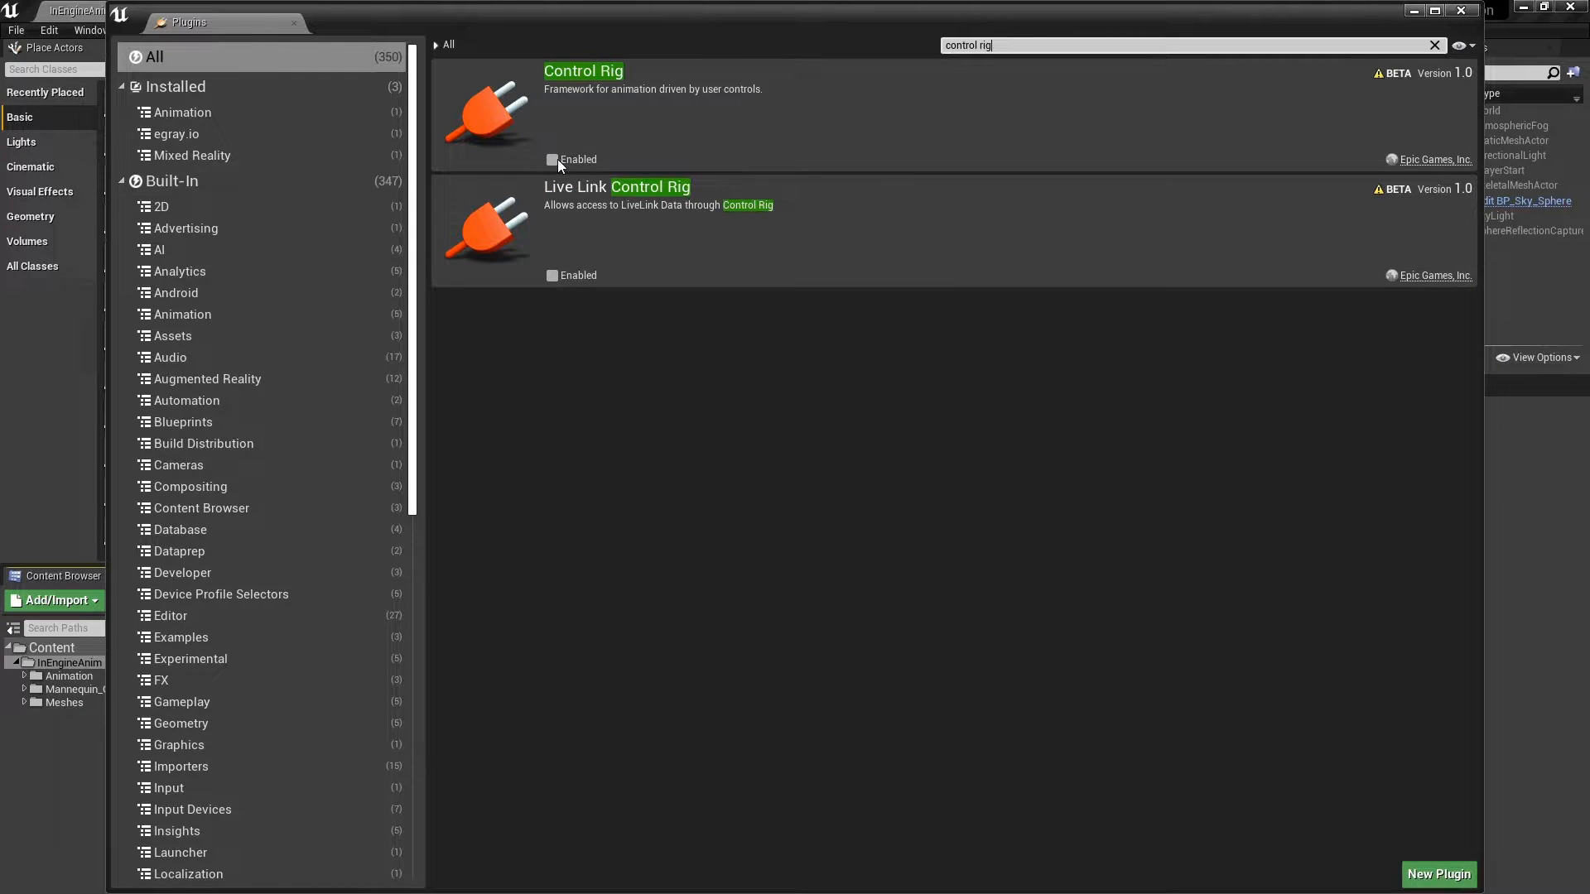
left_click(550, 159)
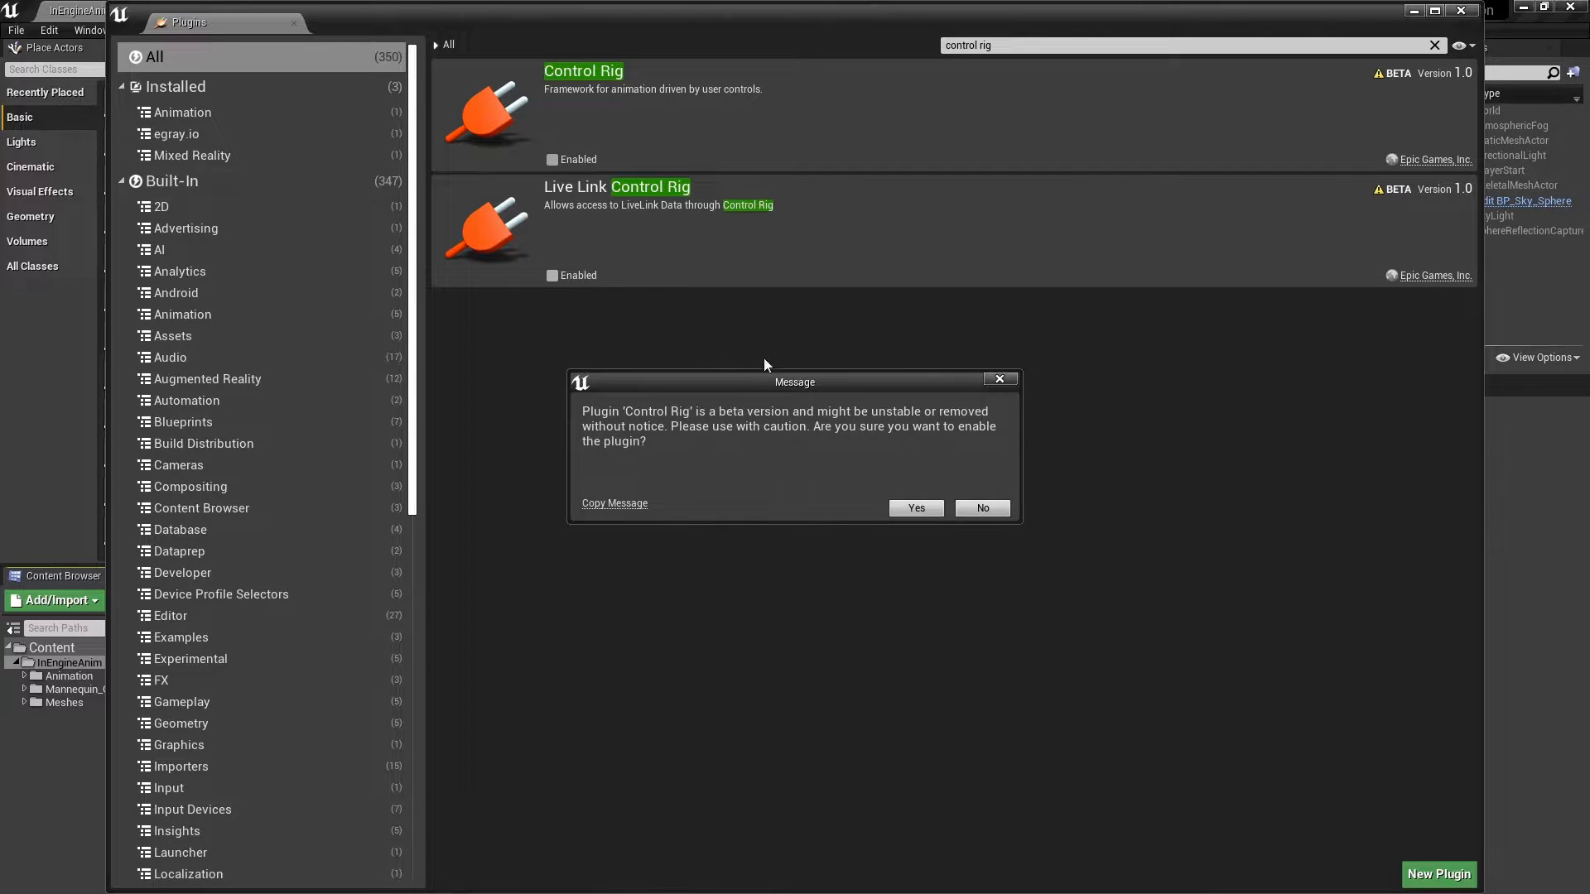
left_click(916, 508)
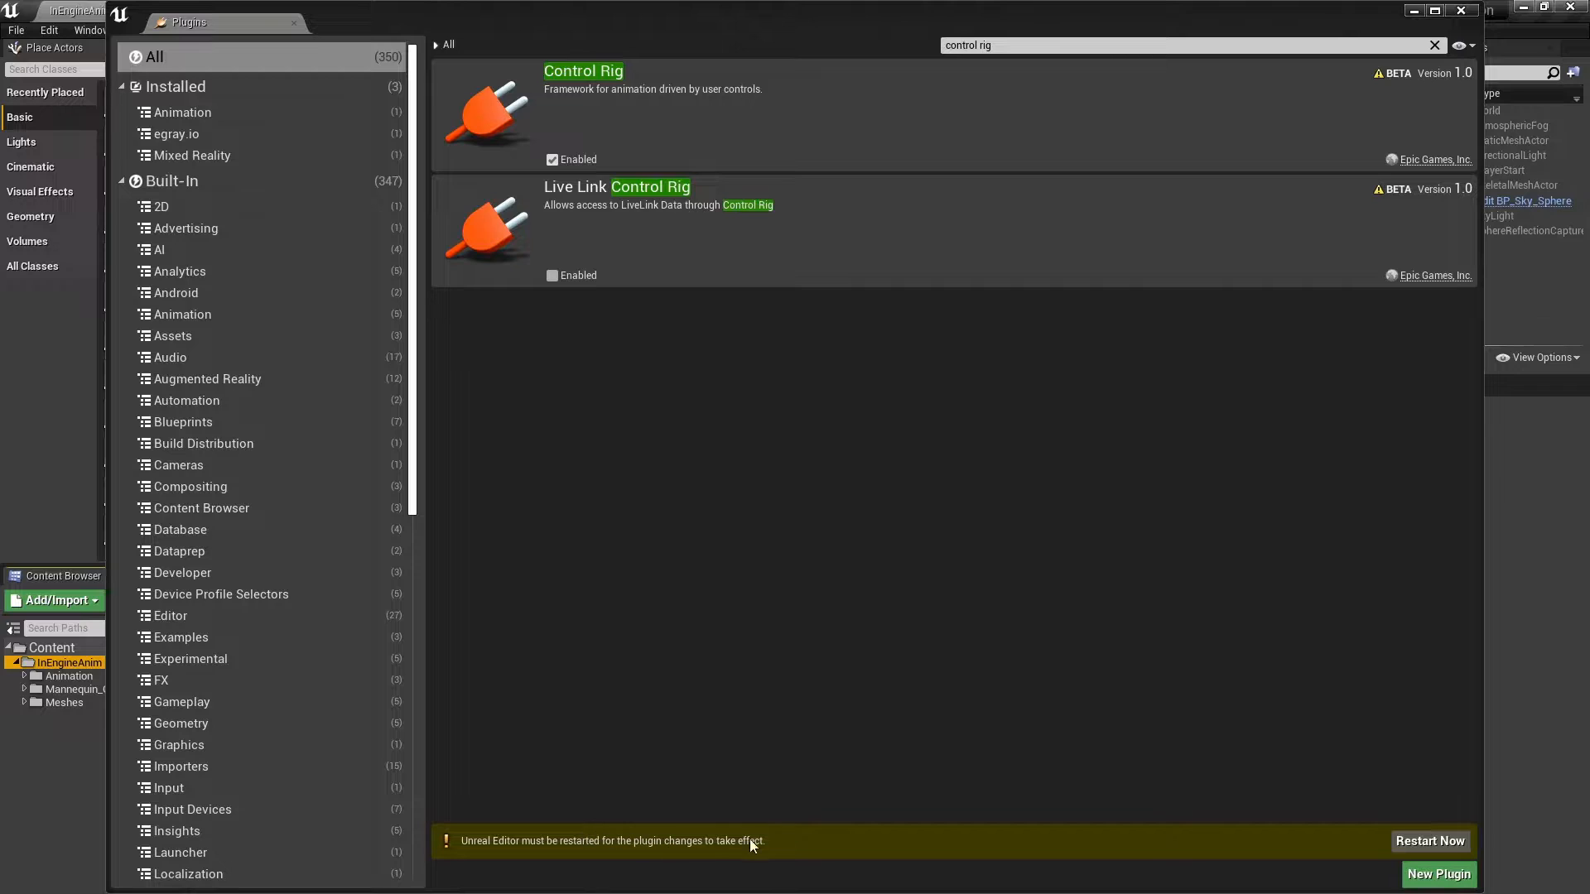
left_click(1430, 841)
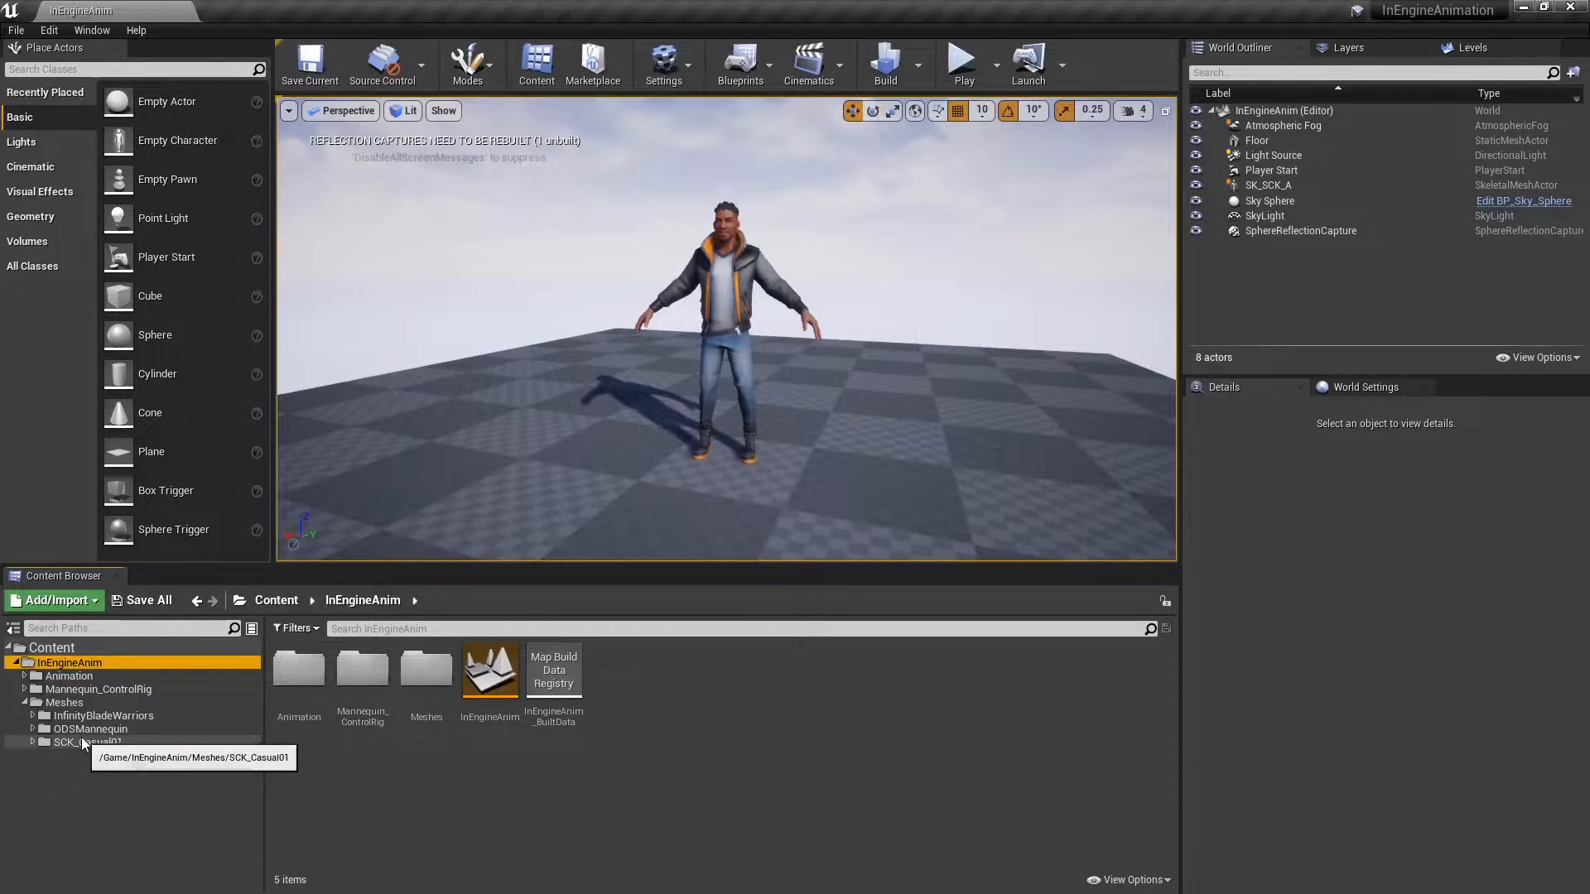
Create a Control Rig asset with ControlRig as its parent in the SCK_Casual01 folder and name it SCK_CtrRig.
left_click(83, 742)
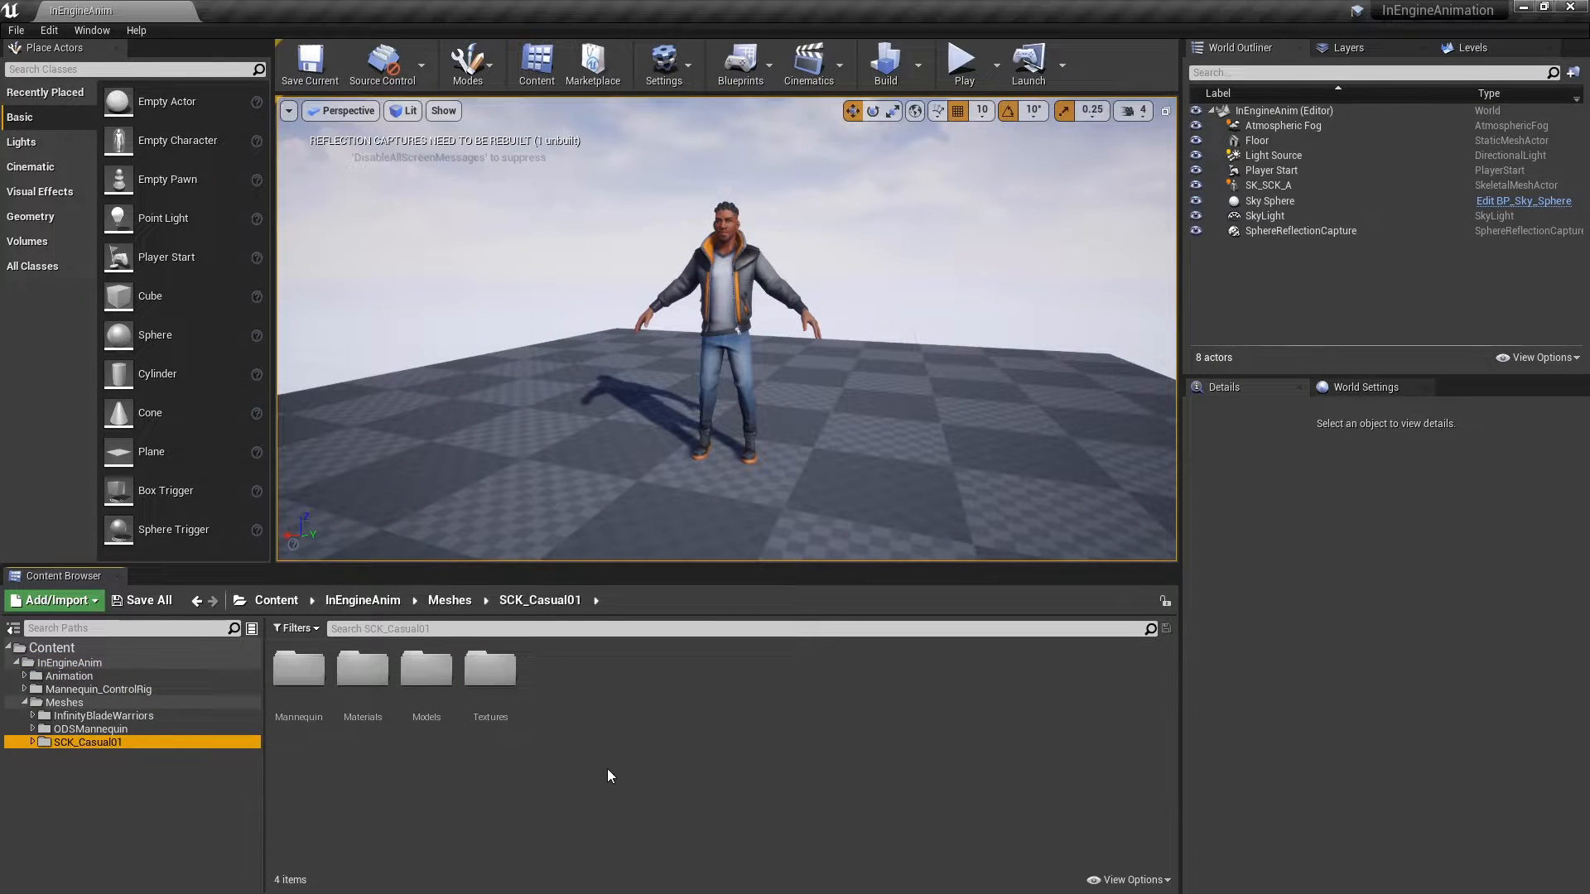
right_click(646, 698)
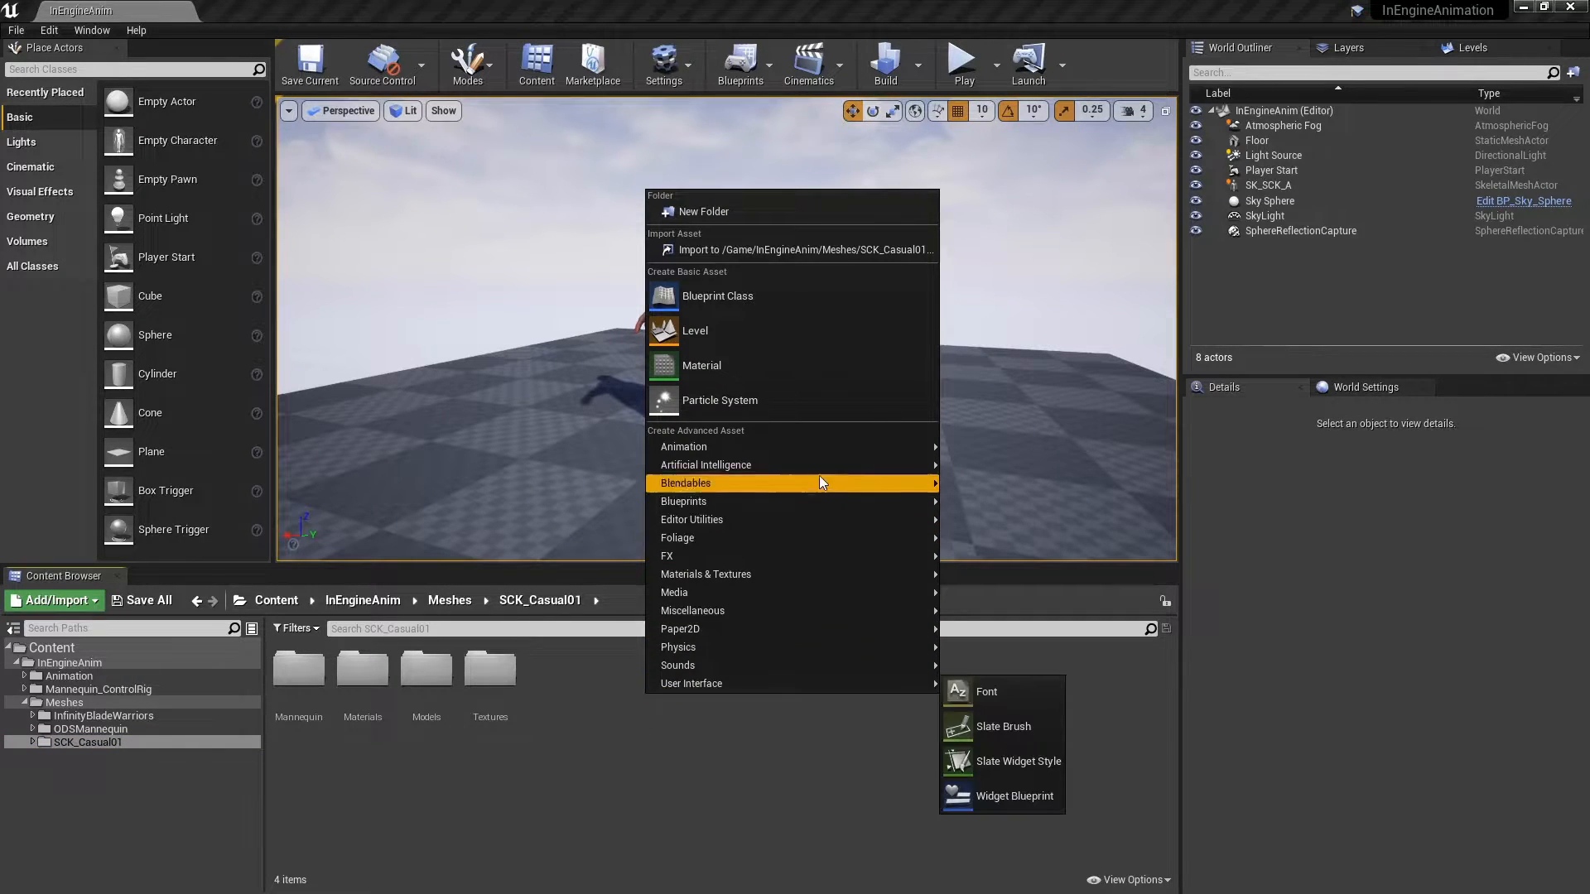
mouse_move(822, 449)
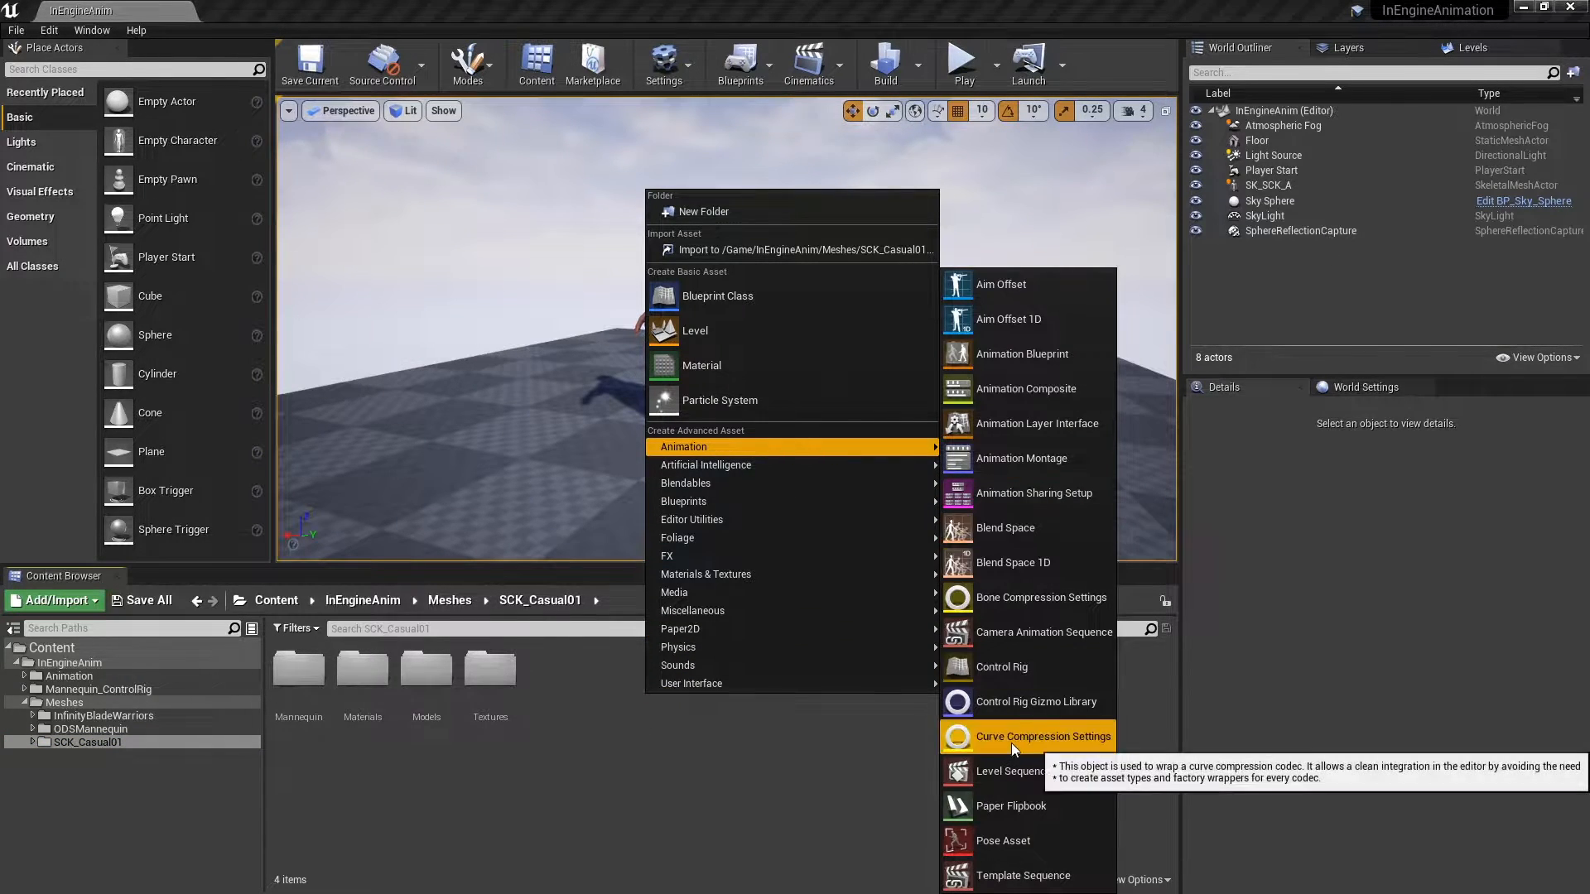
left_click(1017, 671)
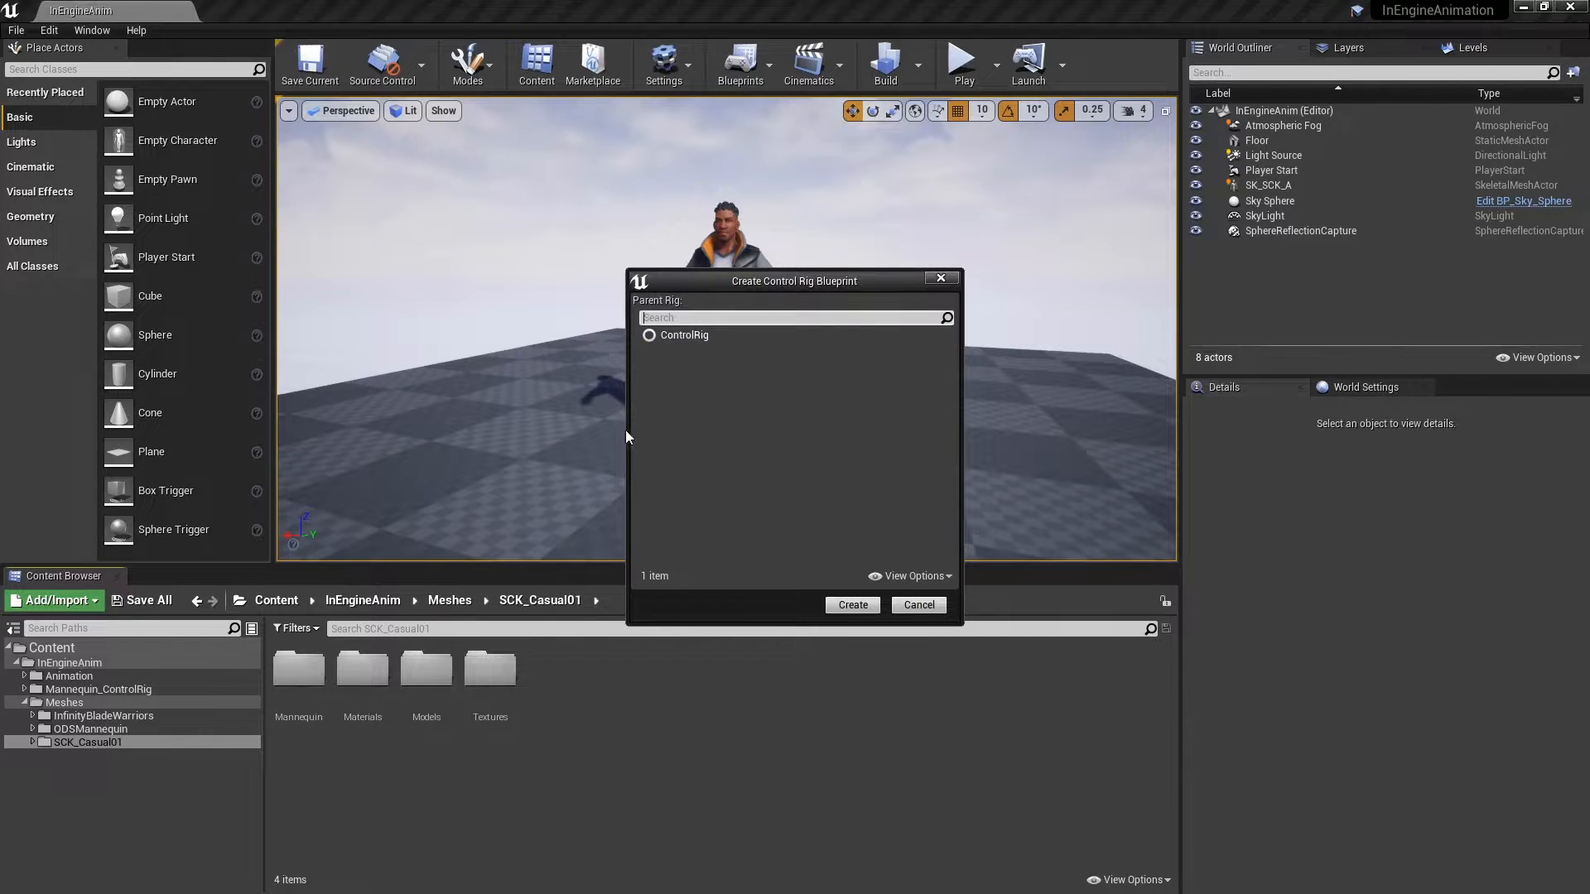
left_click(722, 335)
left_click(850, 606)
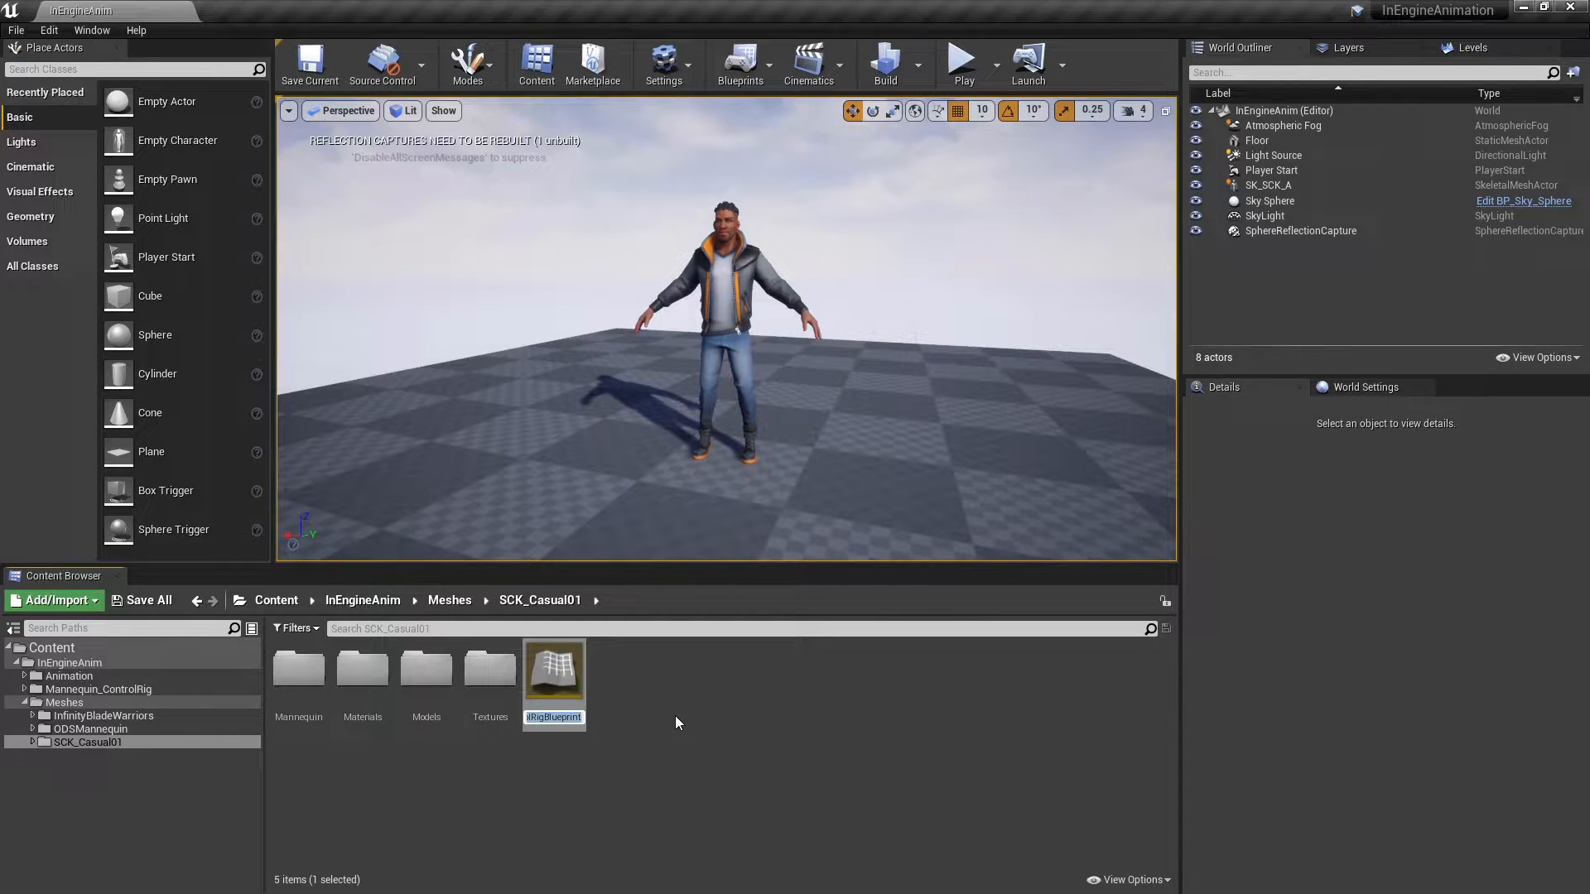
type("SCK_Ct")
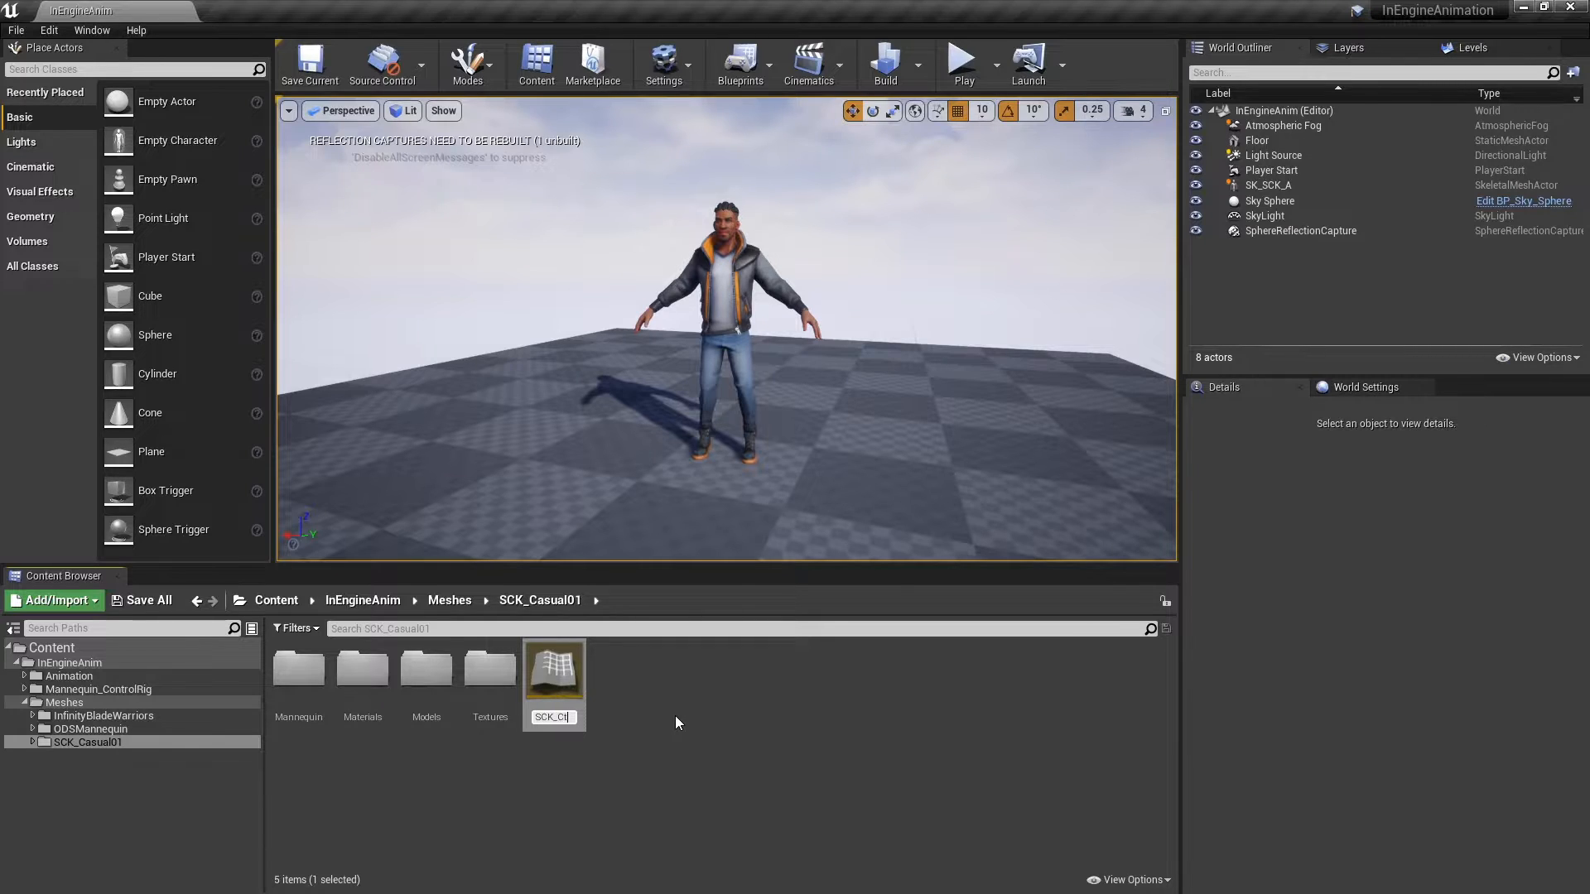
type("rRig")
key("Return")
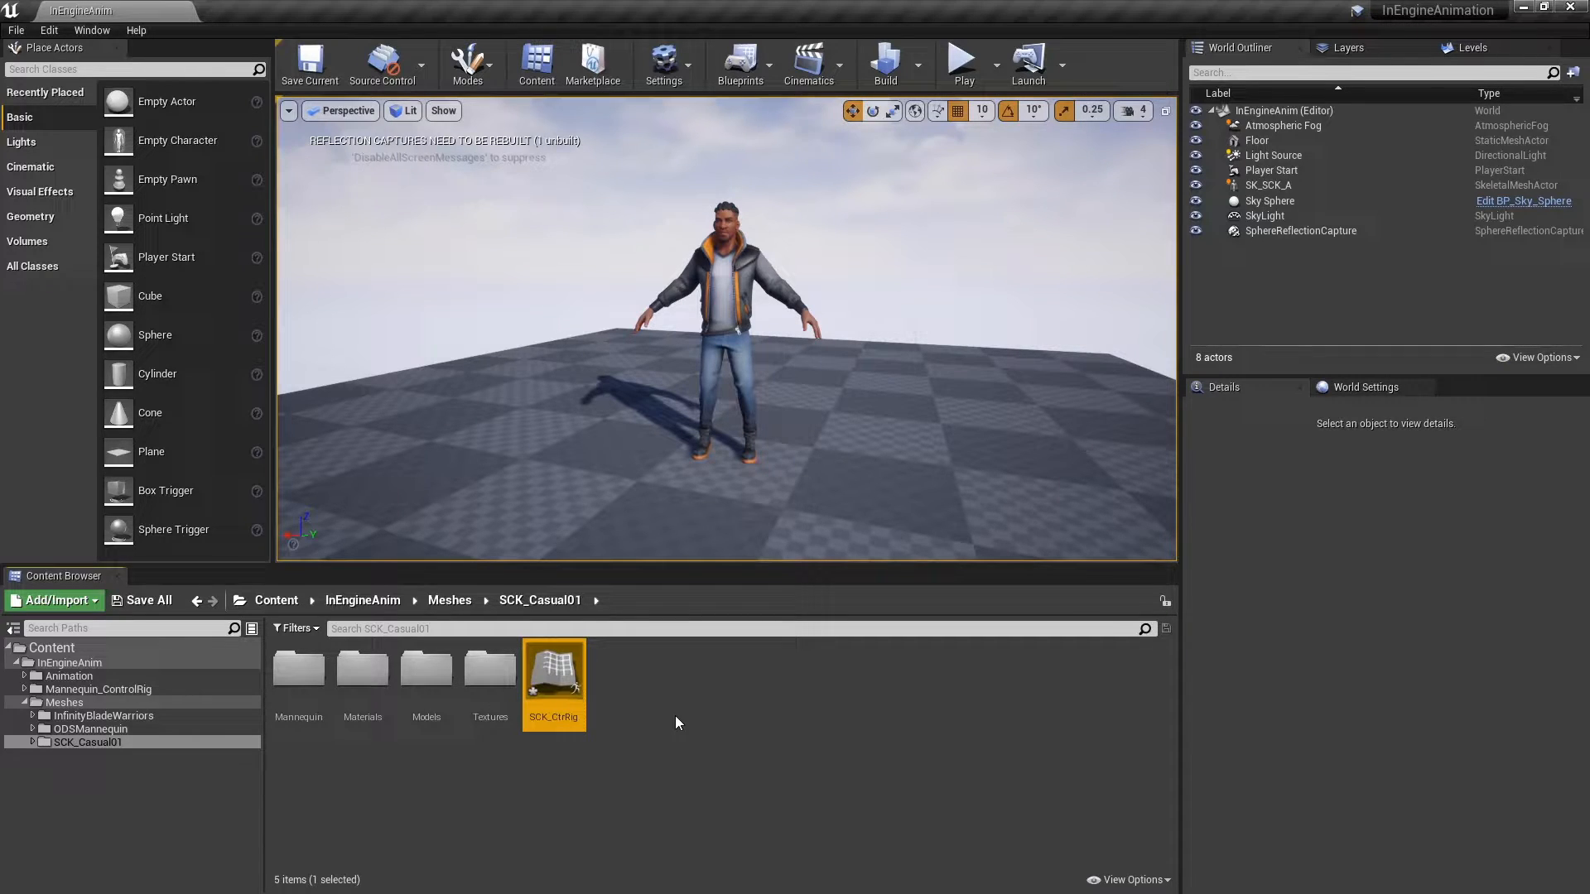
Open the SCK_CtrRig asset and import its bone hierarchy from the level character's SK_SCK_A skeletal mesh.
double_click(553, 673)
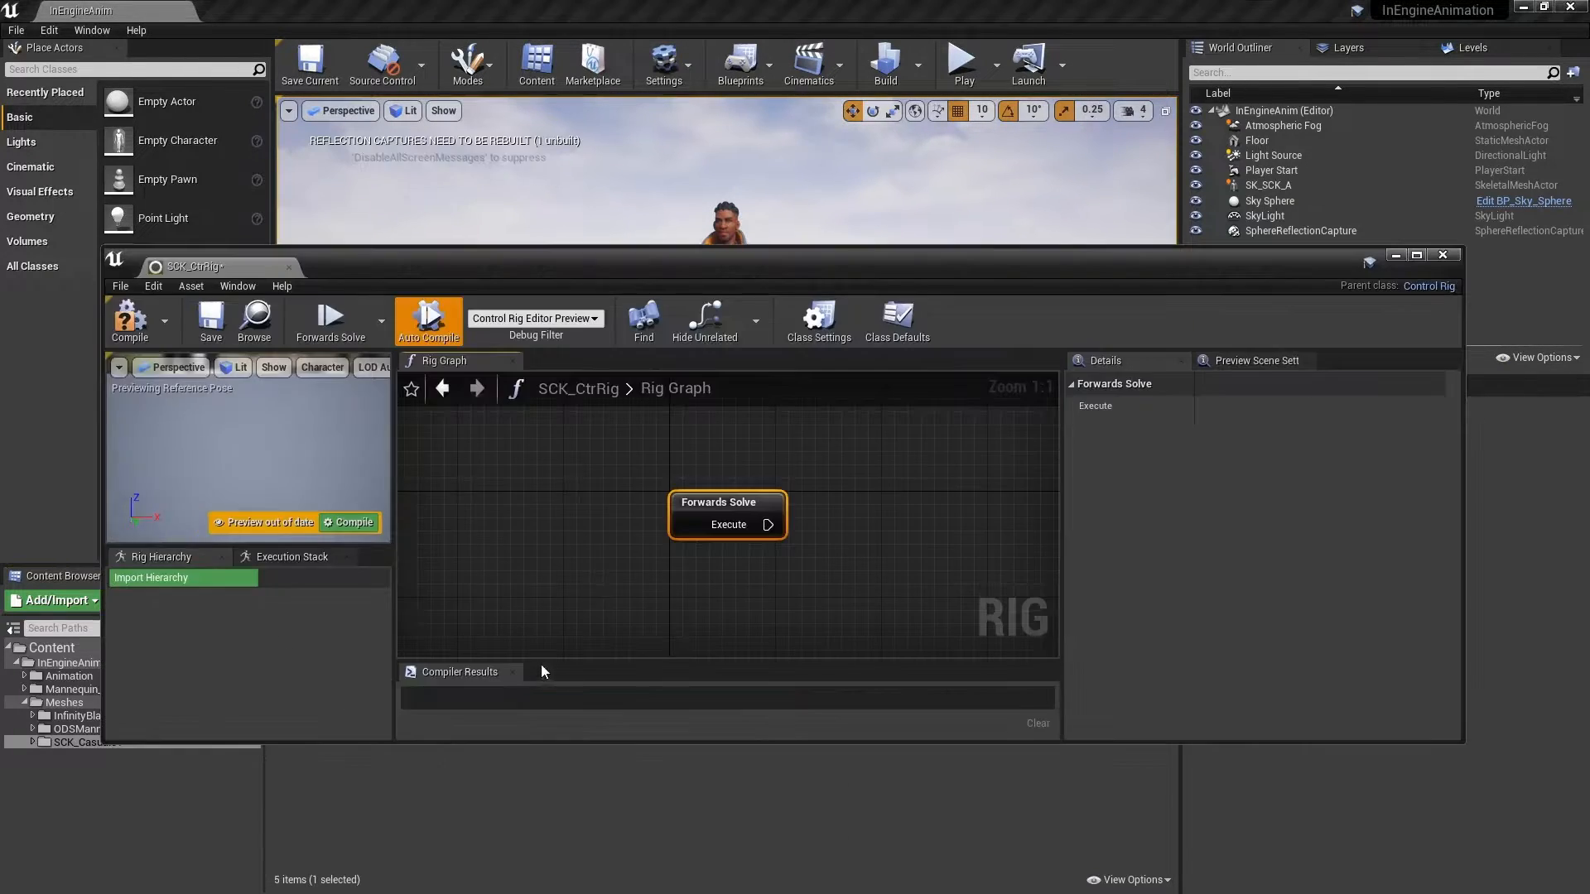
left_click_drag(683, 266, 682, 46)
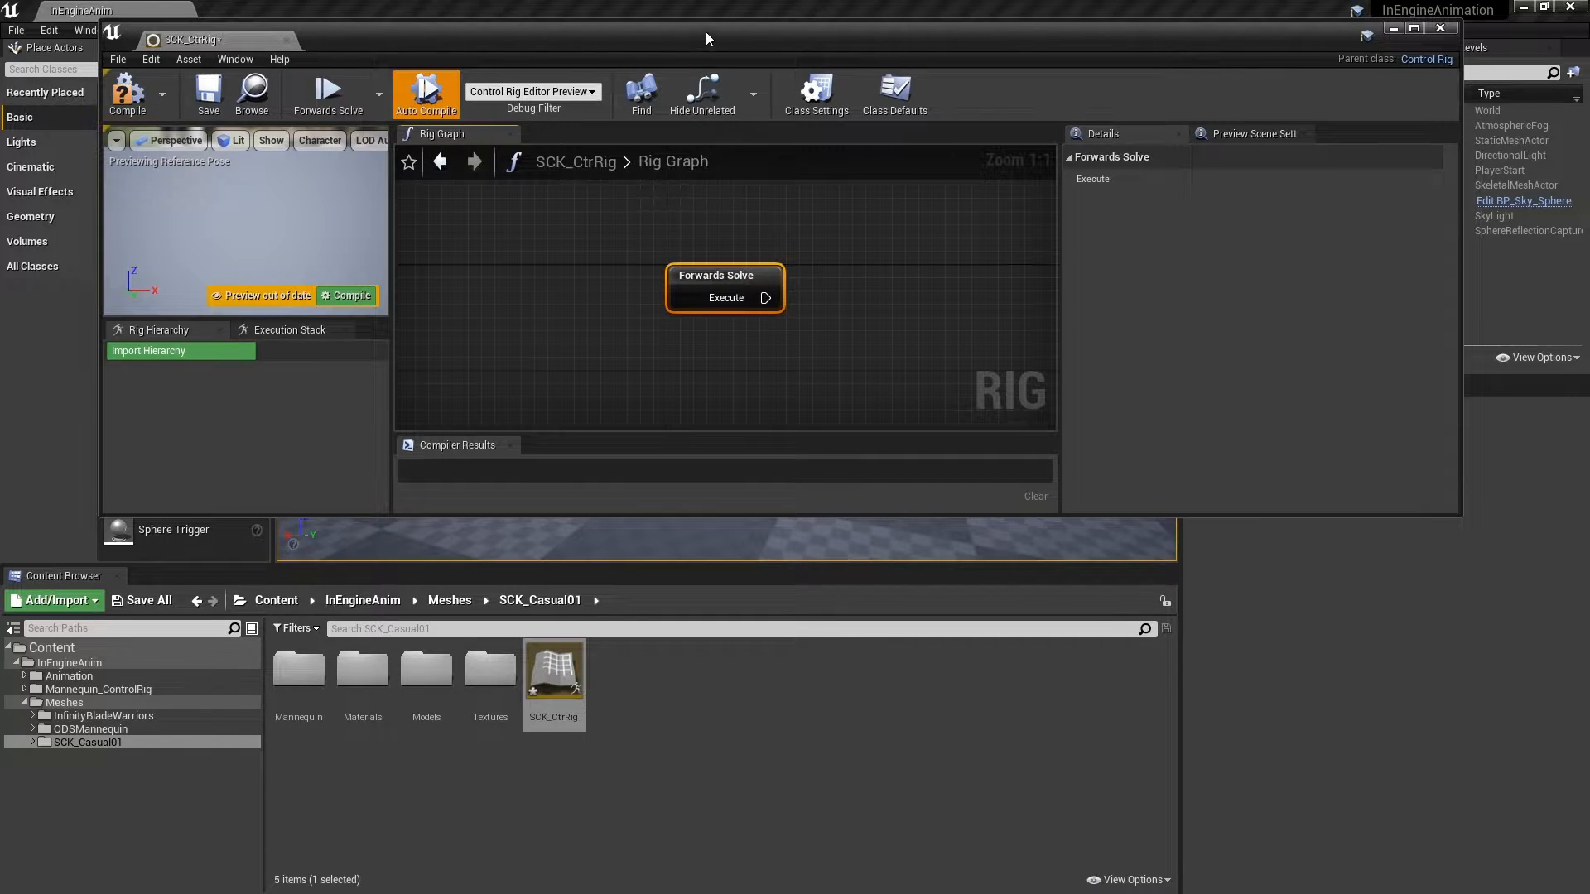
left_click_drag(705, 38, 701, 358)
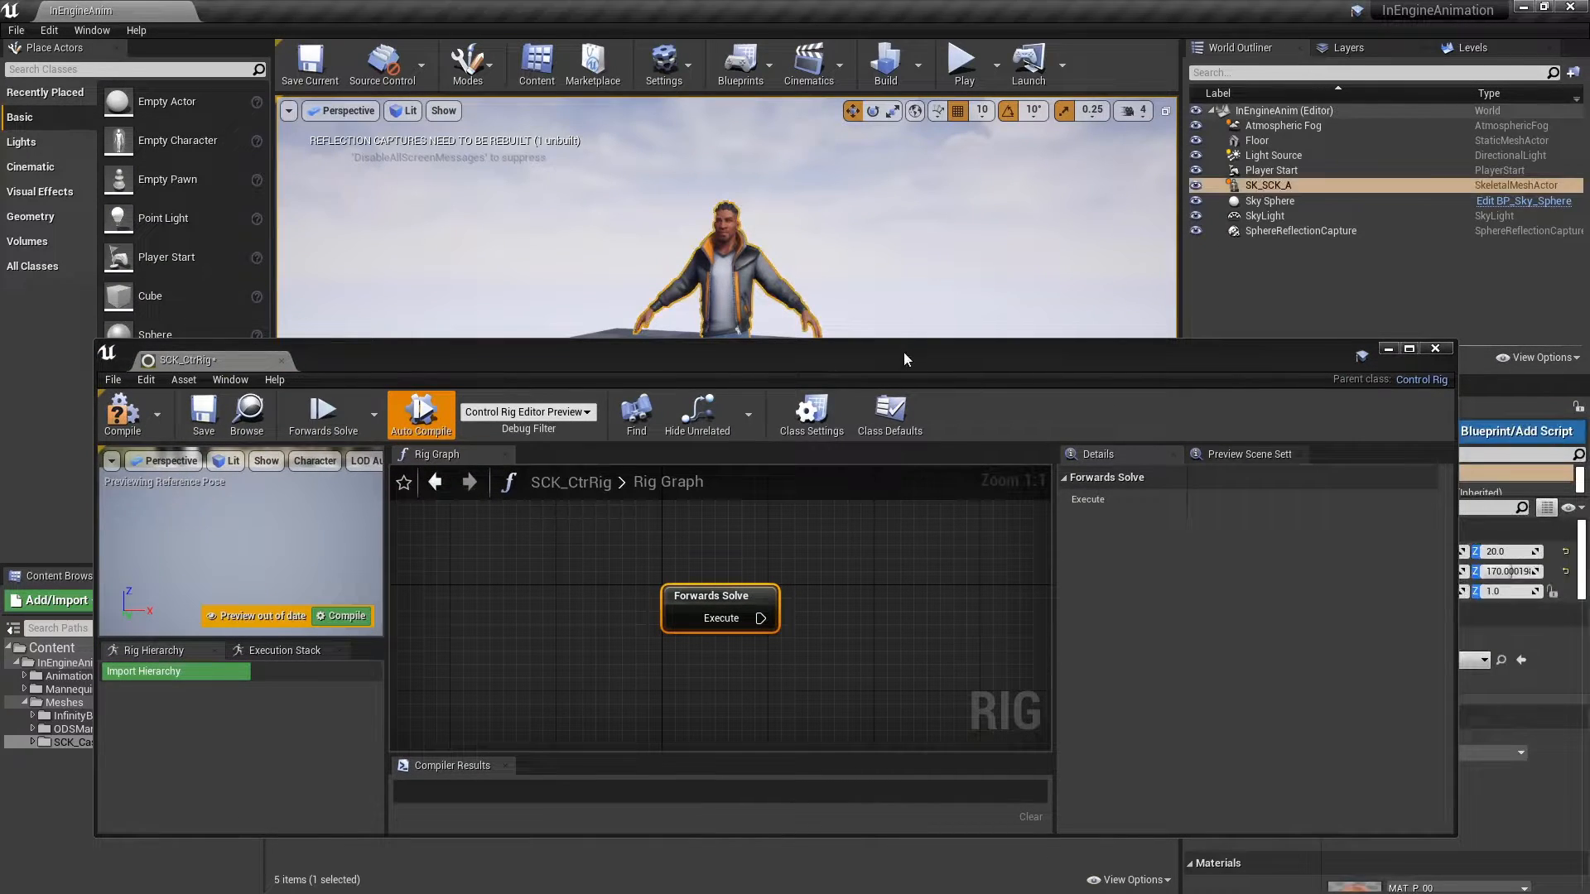
left_click_drag(903, 351, 843, 91)
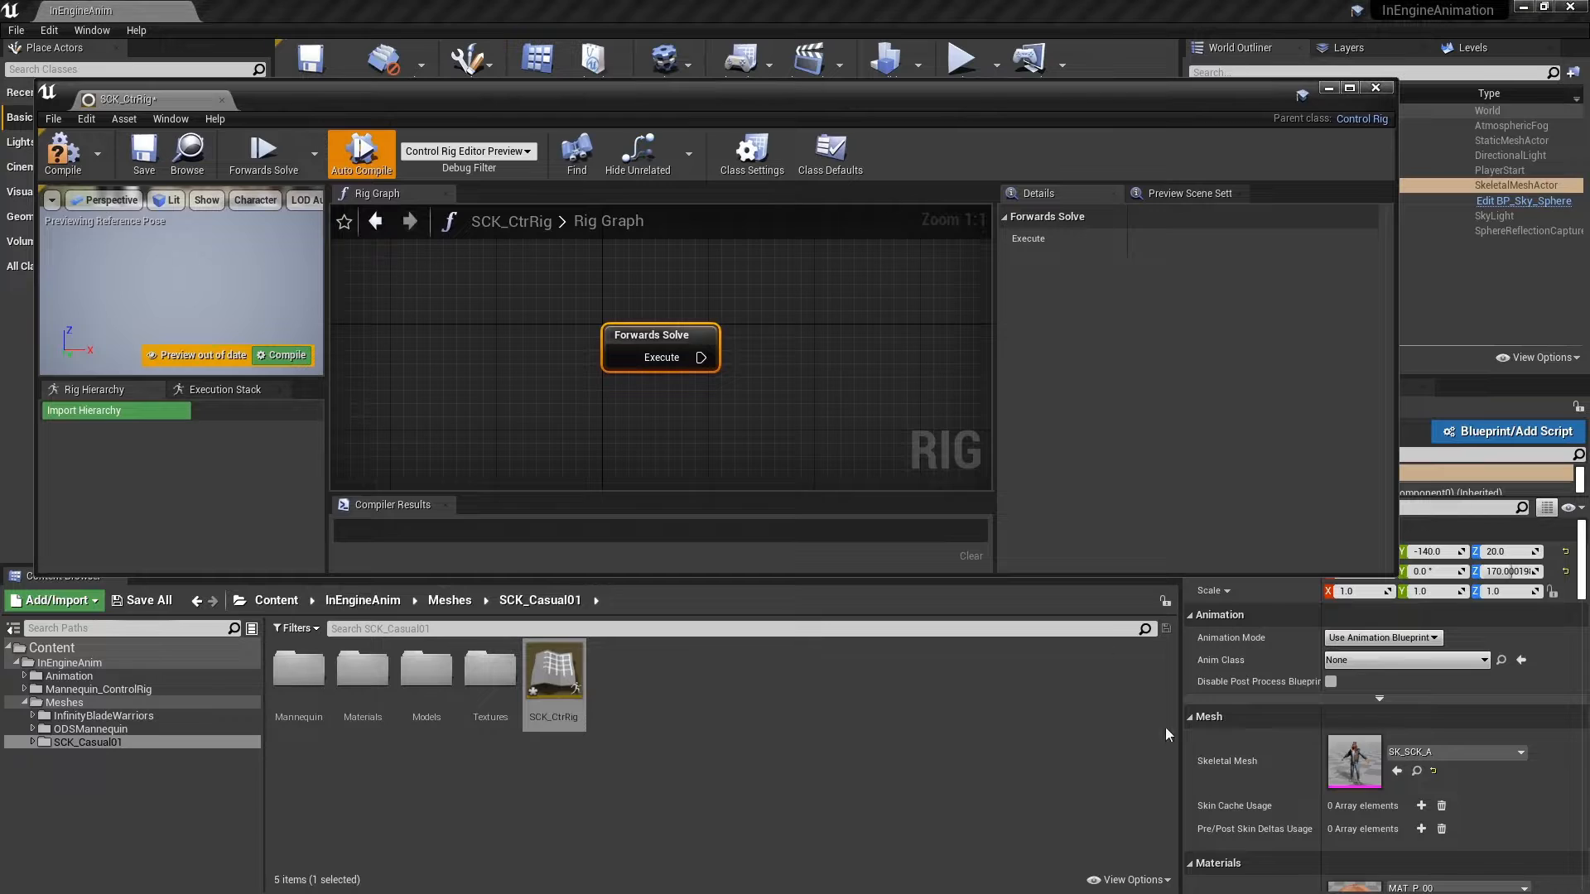
left_click(1417, 773)
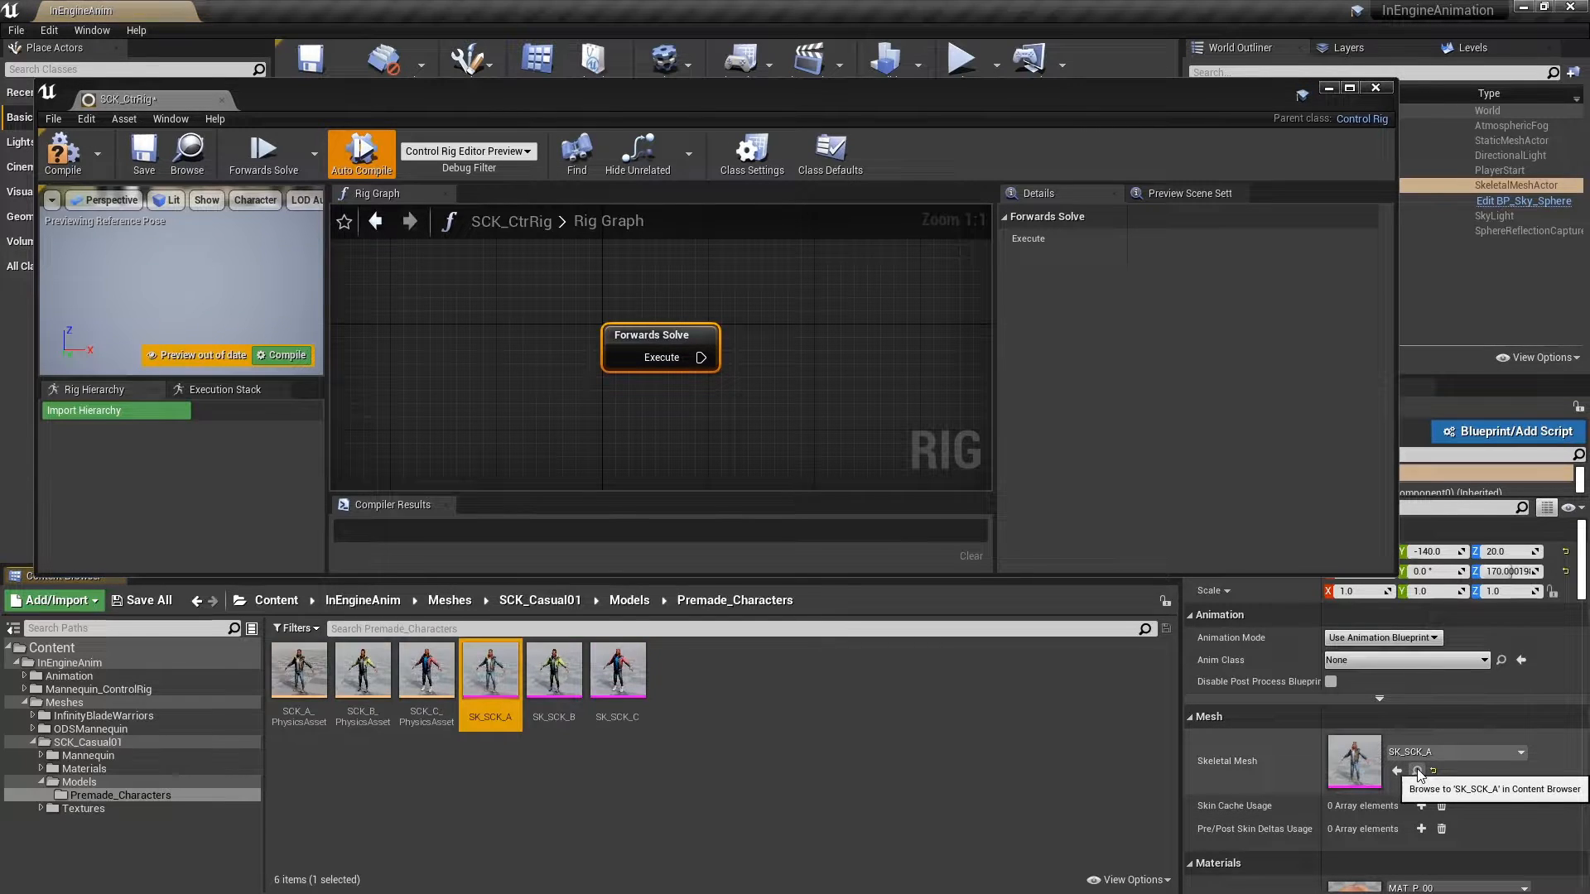
left_click(86, 412)
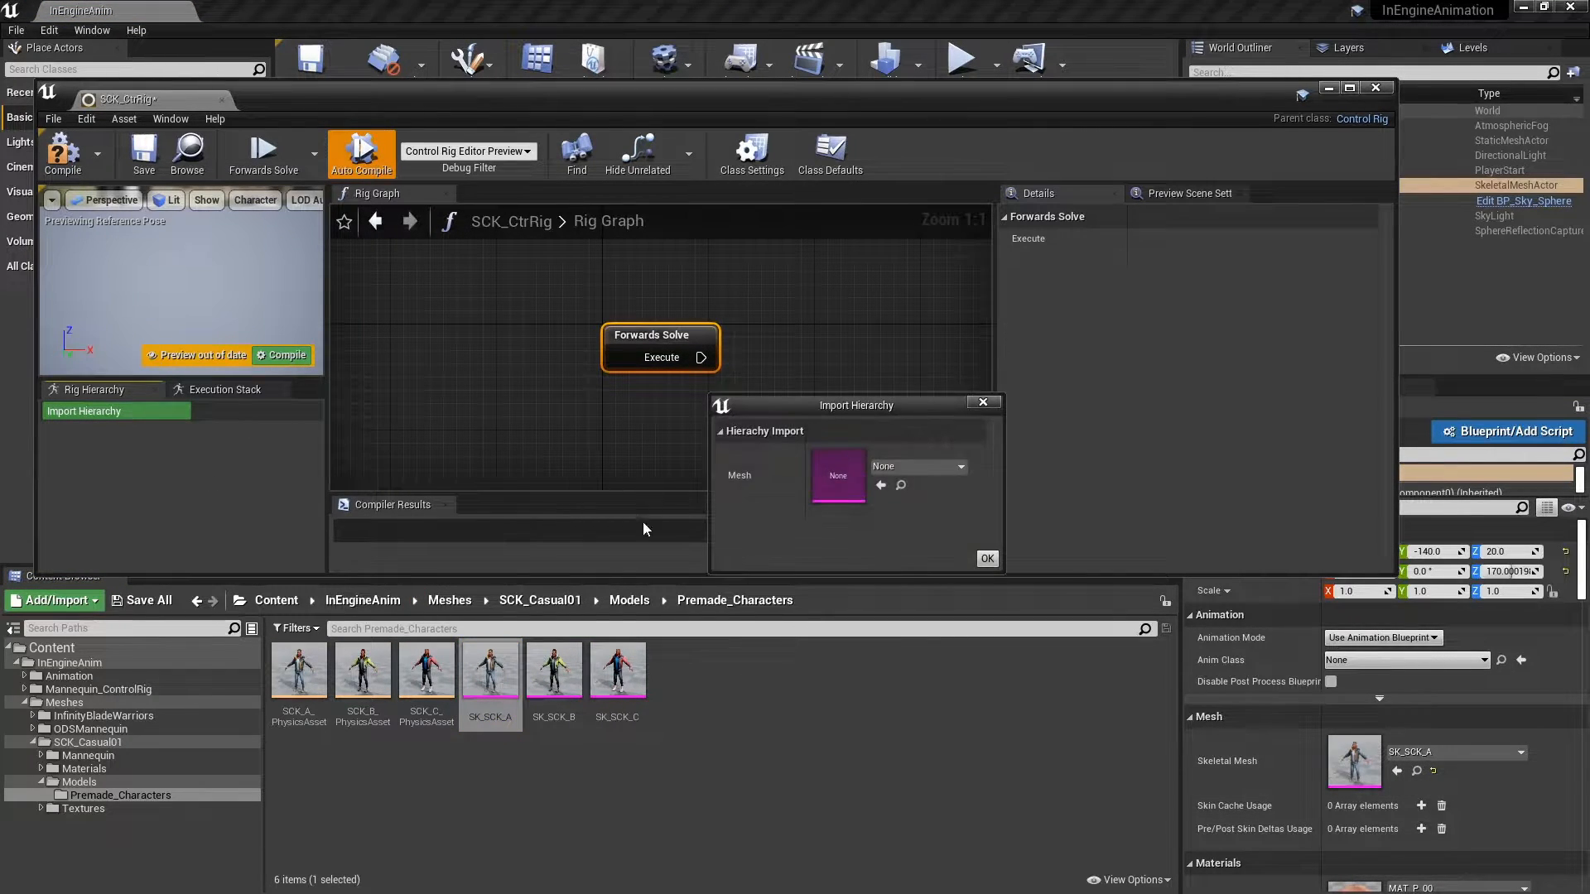
left_click(881, 486)
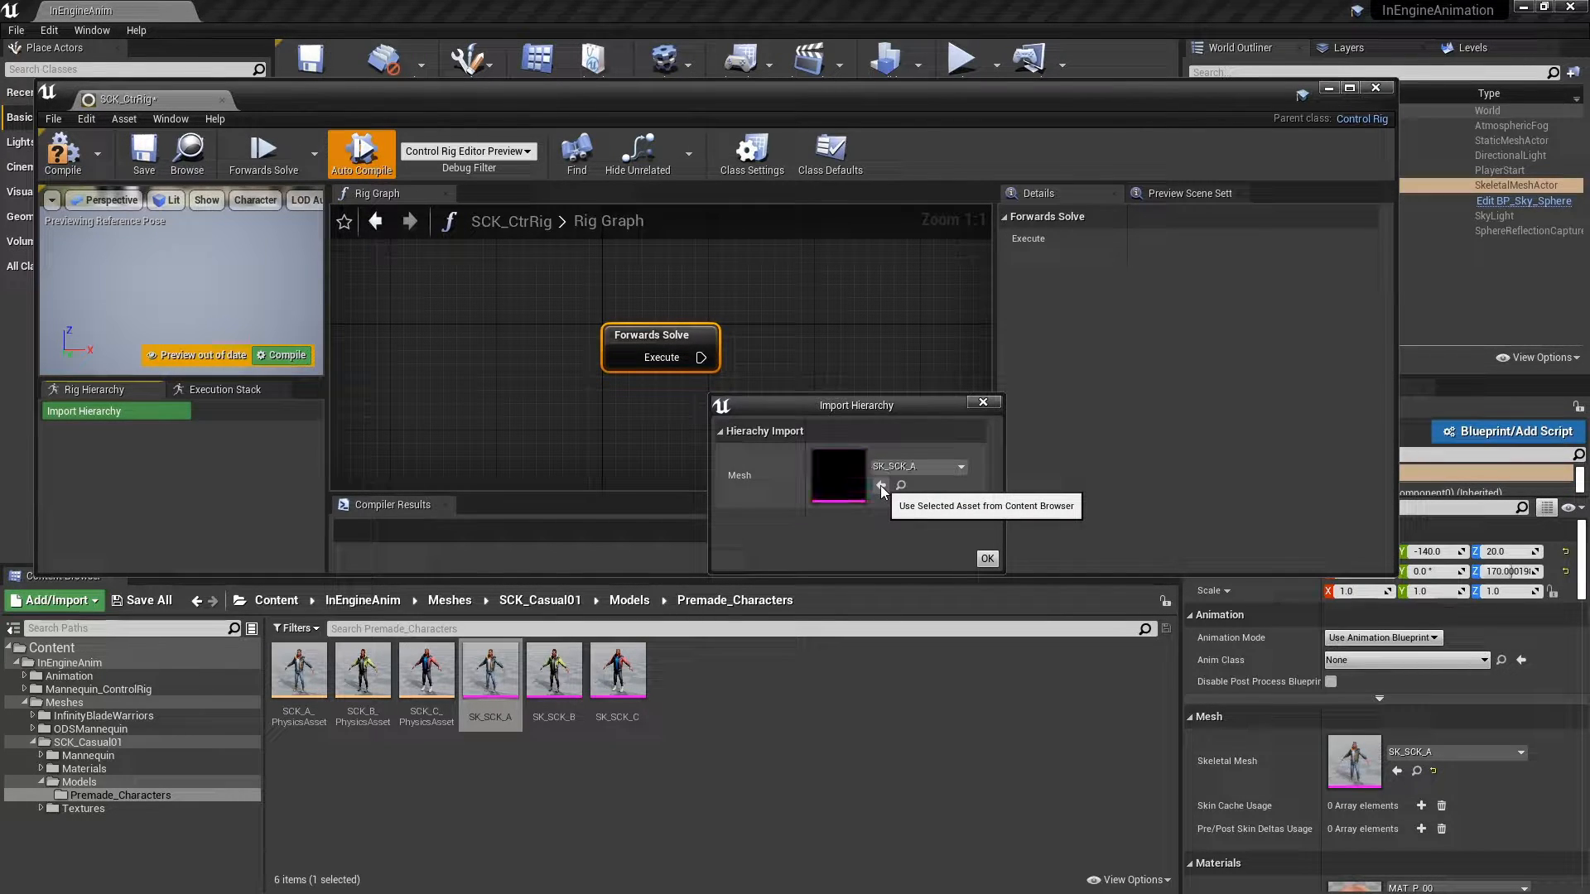
left_click(987, 559)
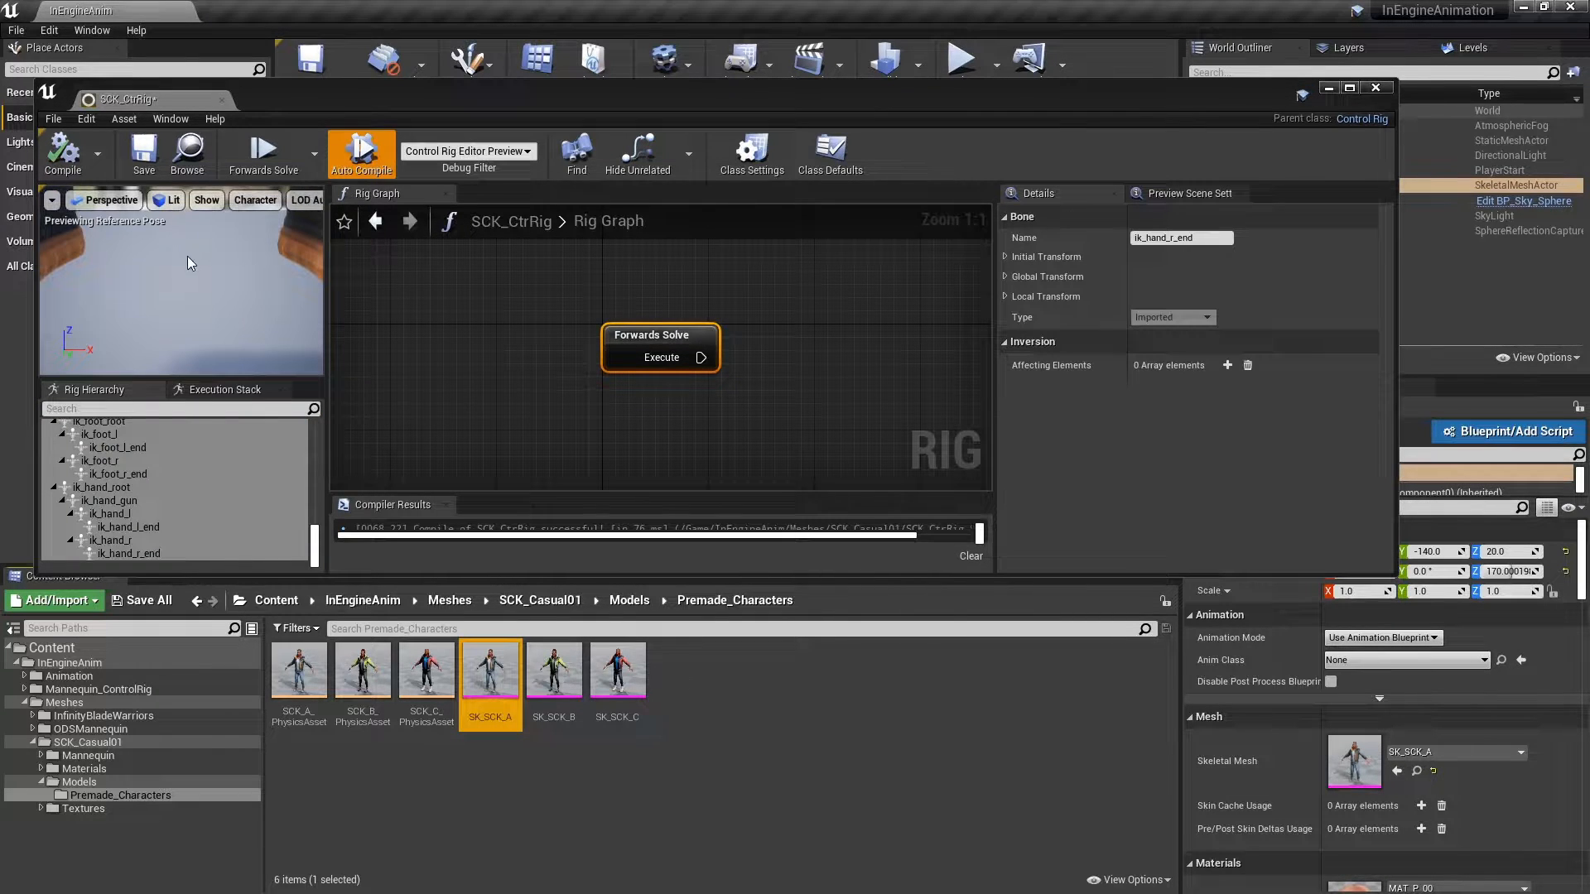
Examine the character preview, imported bone hierarchy, execution stack and available editor windows of SCK_CtrRig, and close its editor.
double_click(737, 78)
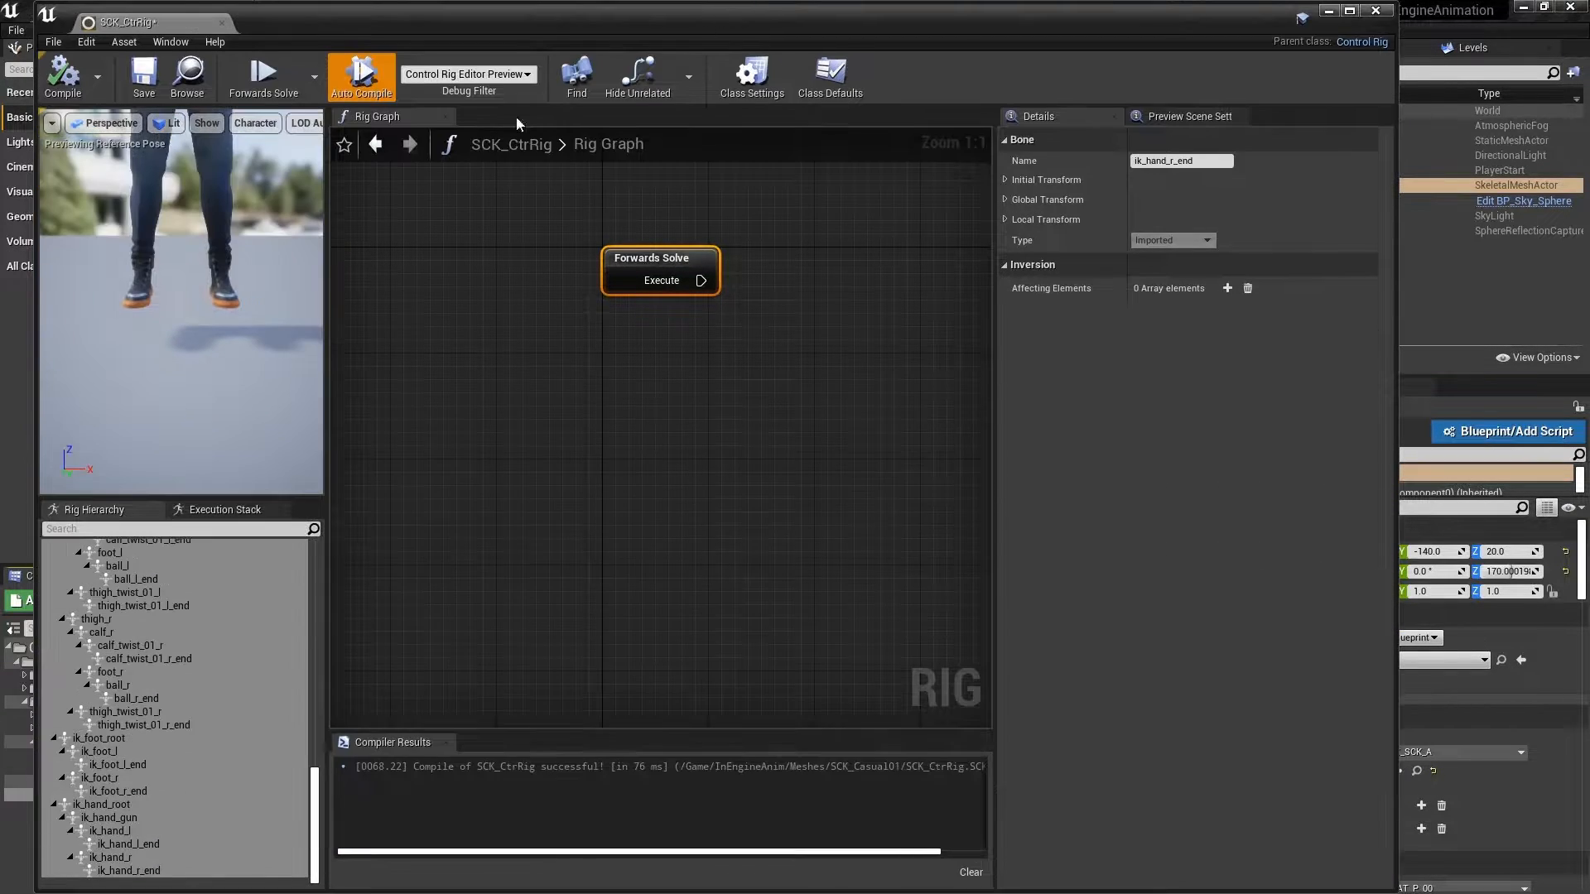
middle_click_drag(214, 254, 216, 303)
scroll(215, 303, "down", 6)
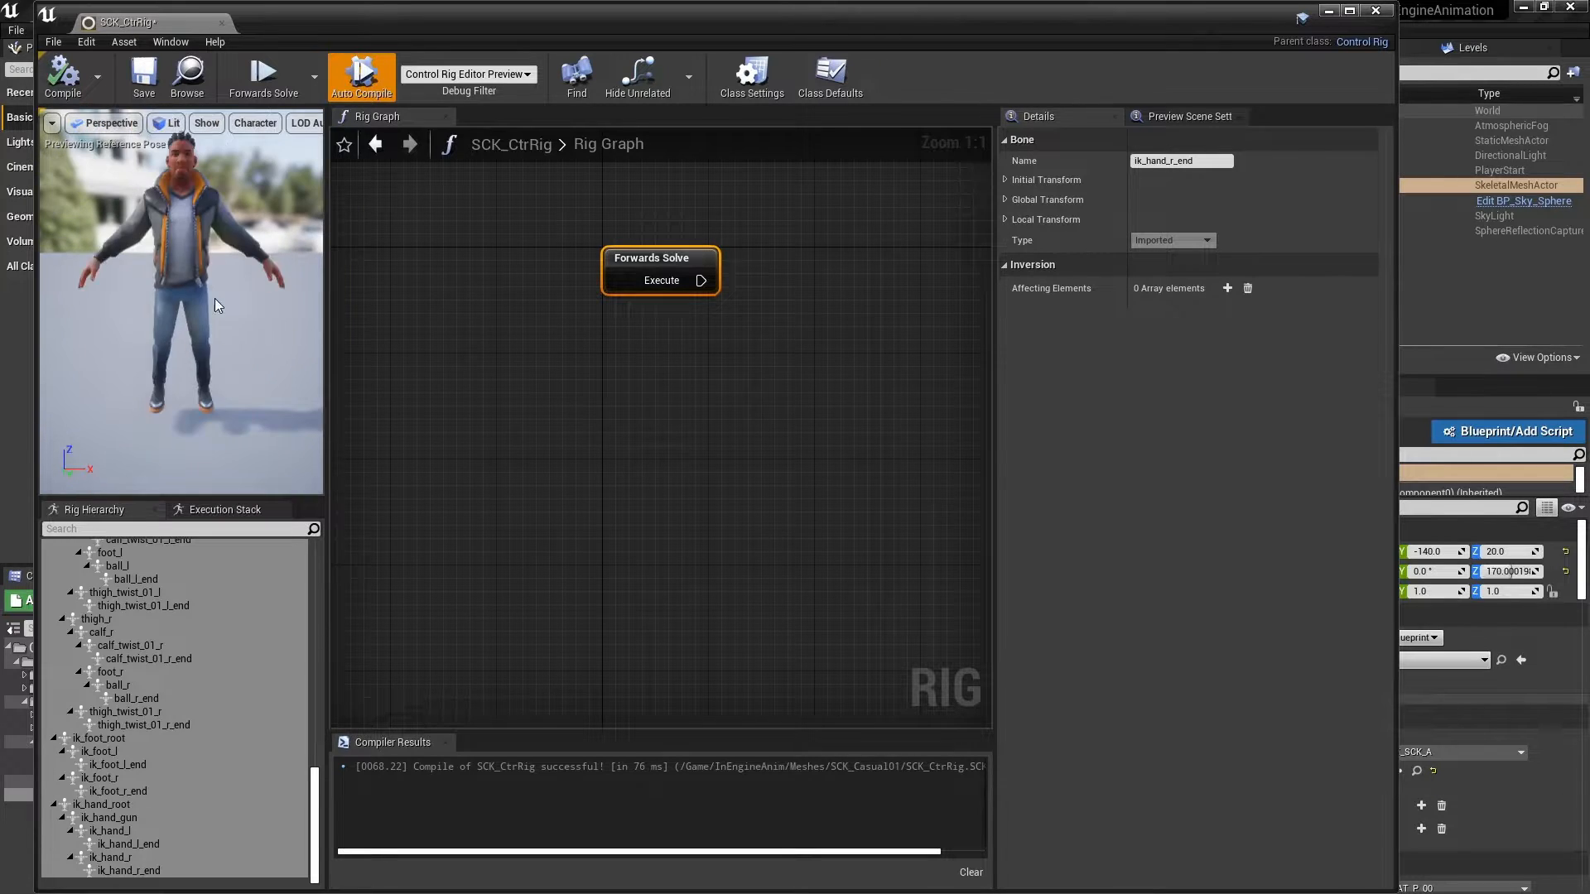
mouse_move(216, 303)
left_mouse_down("alt")
mouse_move(236, 302)
mouse_move(202, 298)
left_mouse_up("alt")
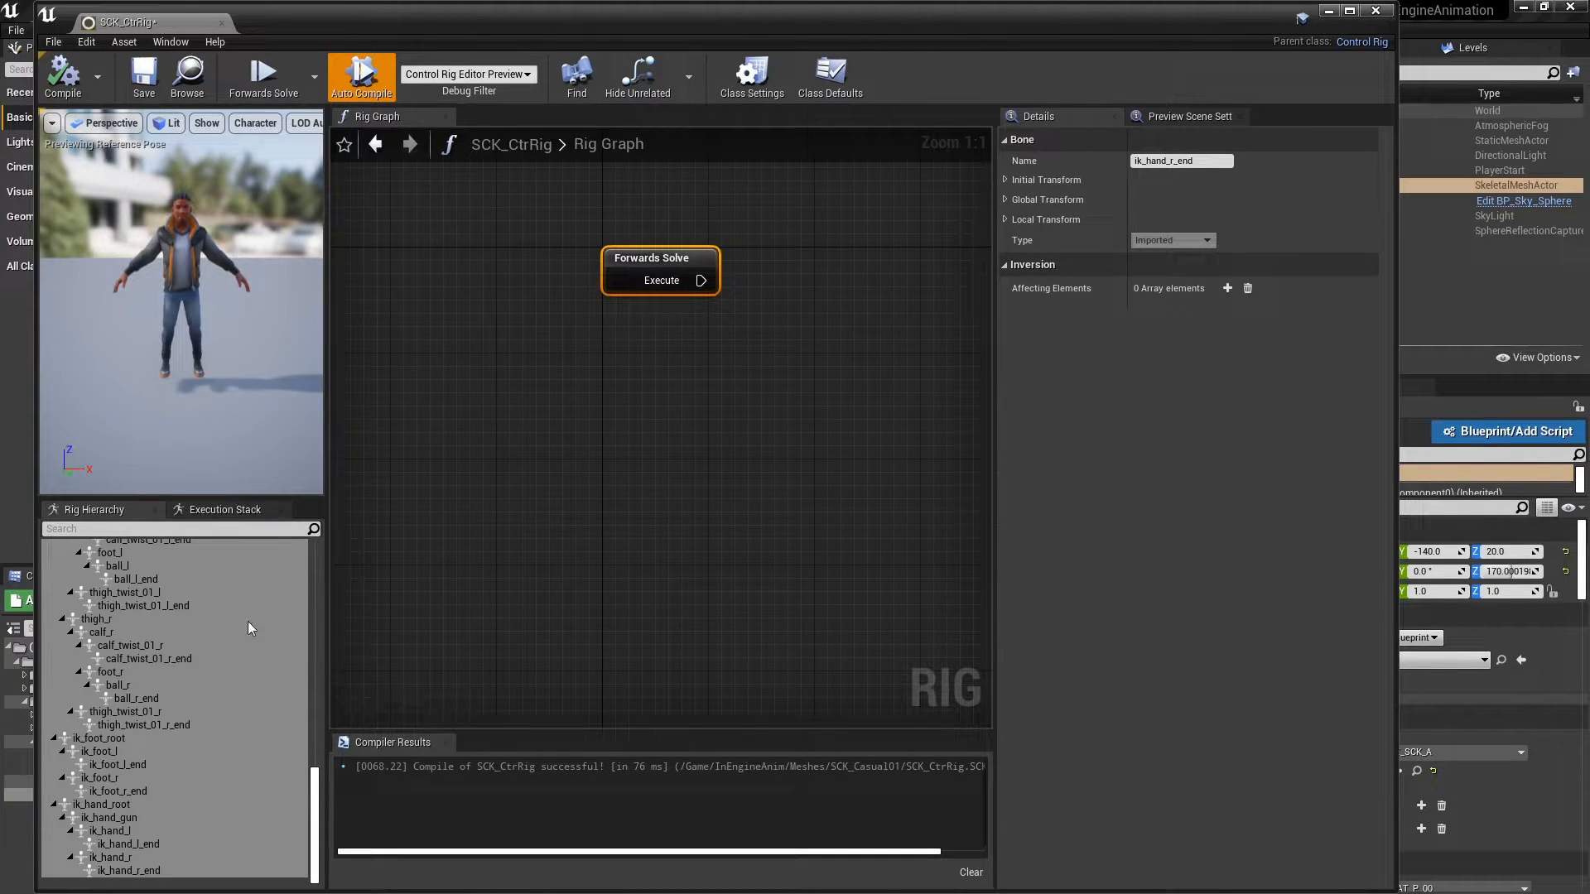
left_click_drag(316, 809, 322, 579)
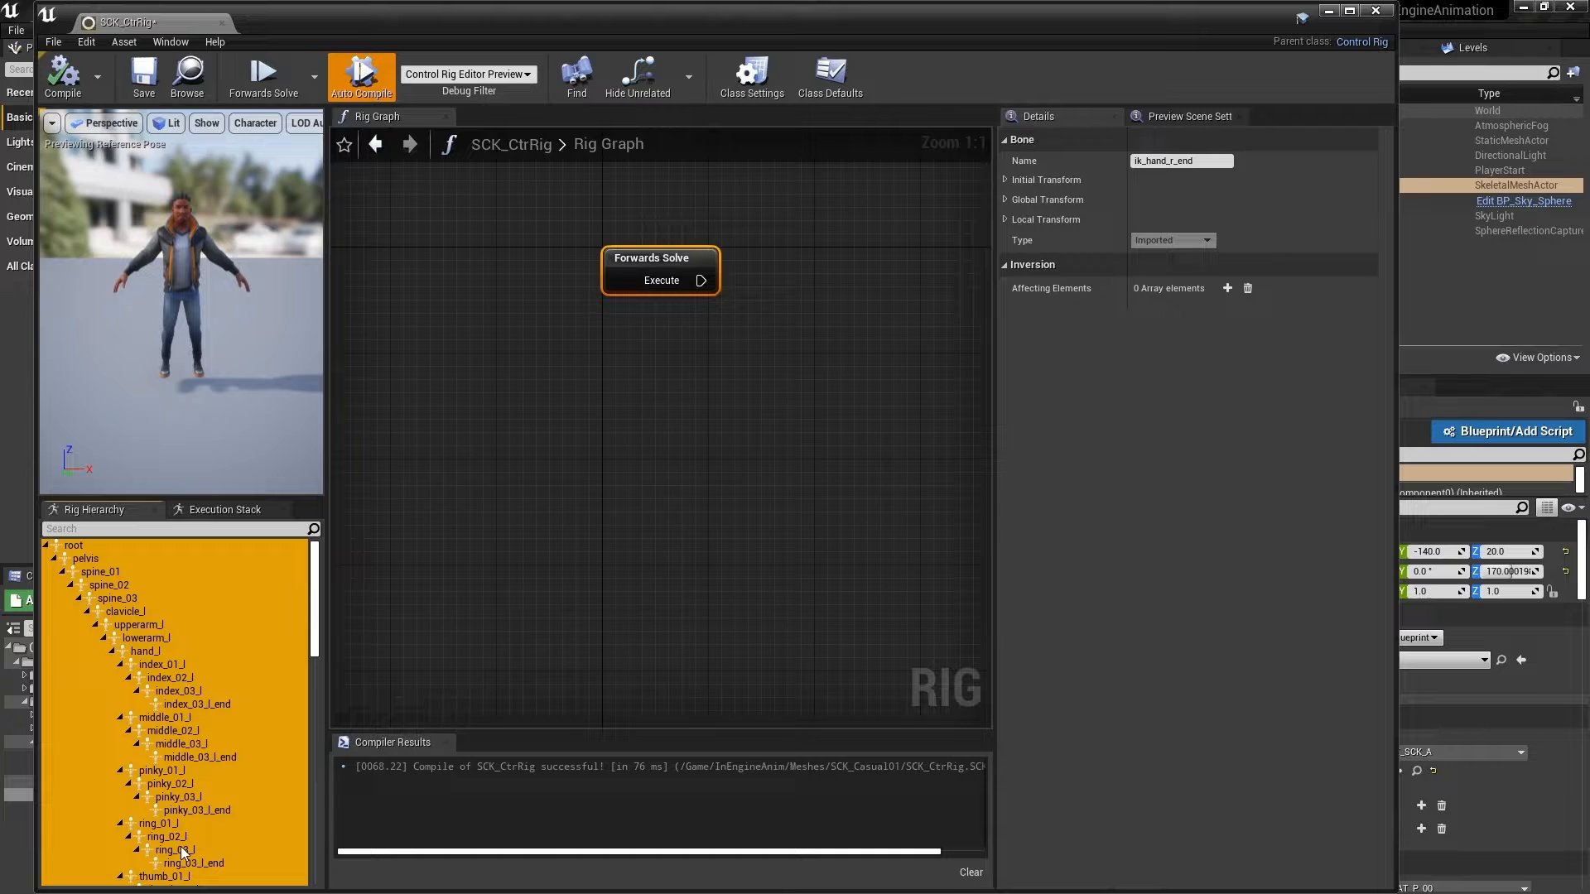
left_click(207, 510)
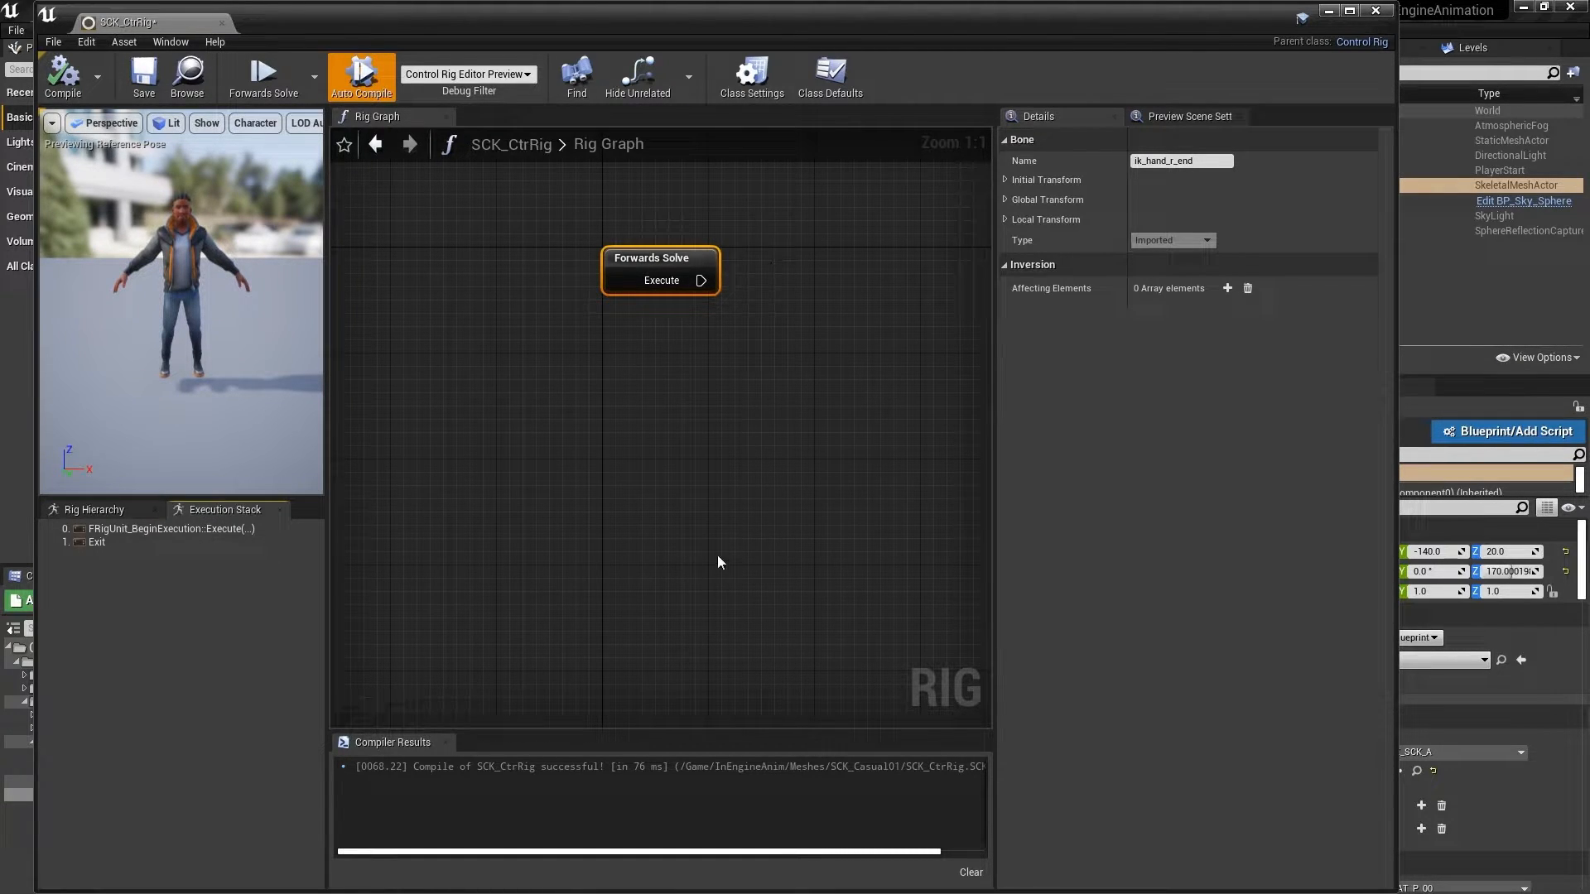
left_click(99, 509)
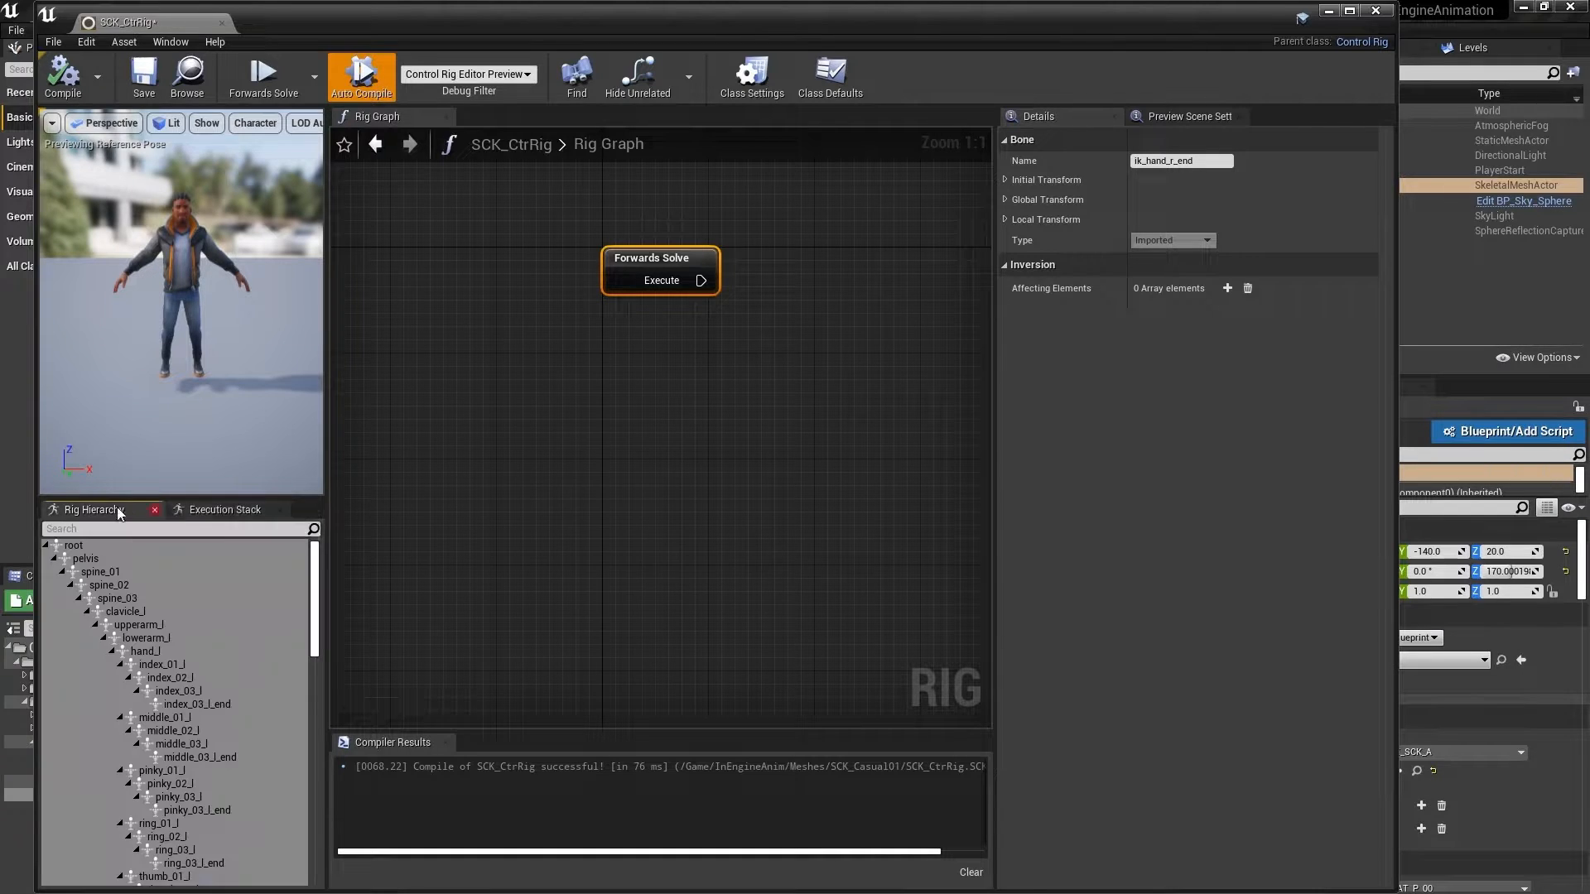
left_click(170, 42)
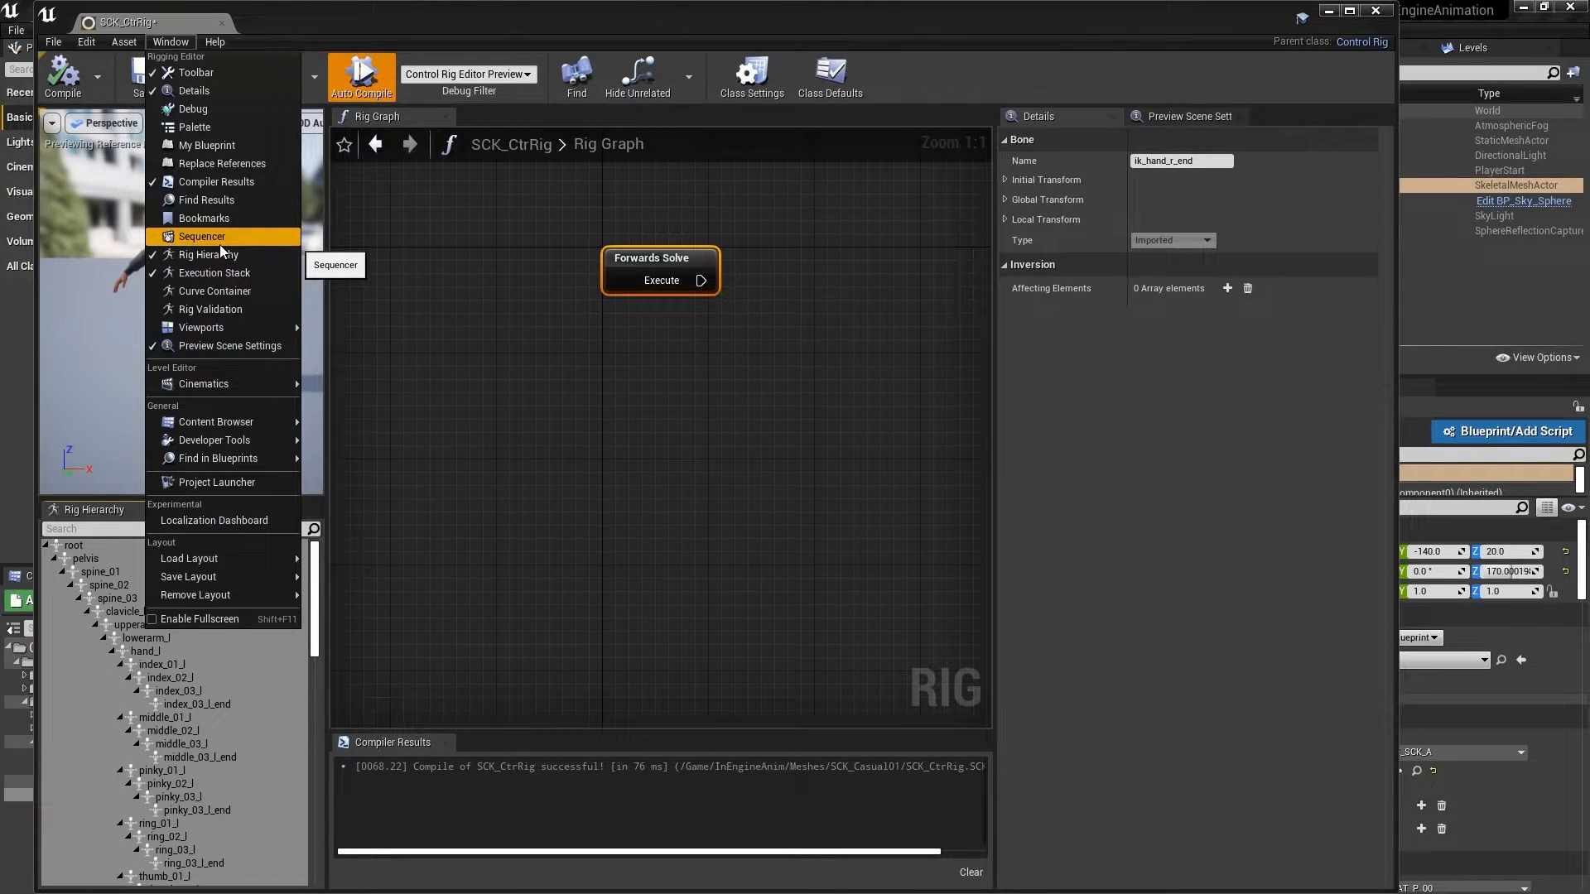
left_click(590, 263)
left_click(1376, 10)
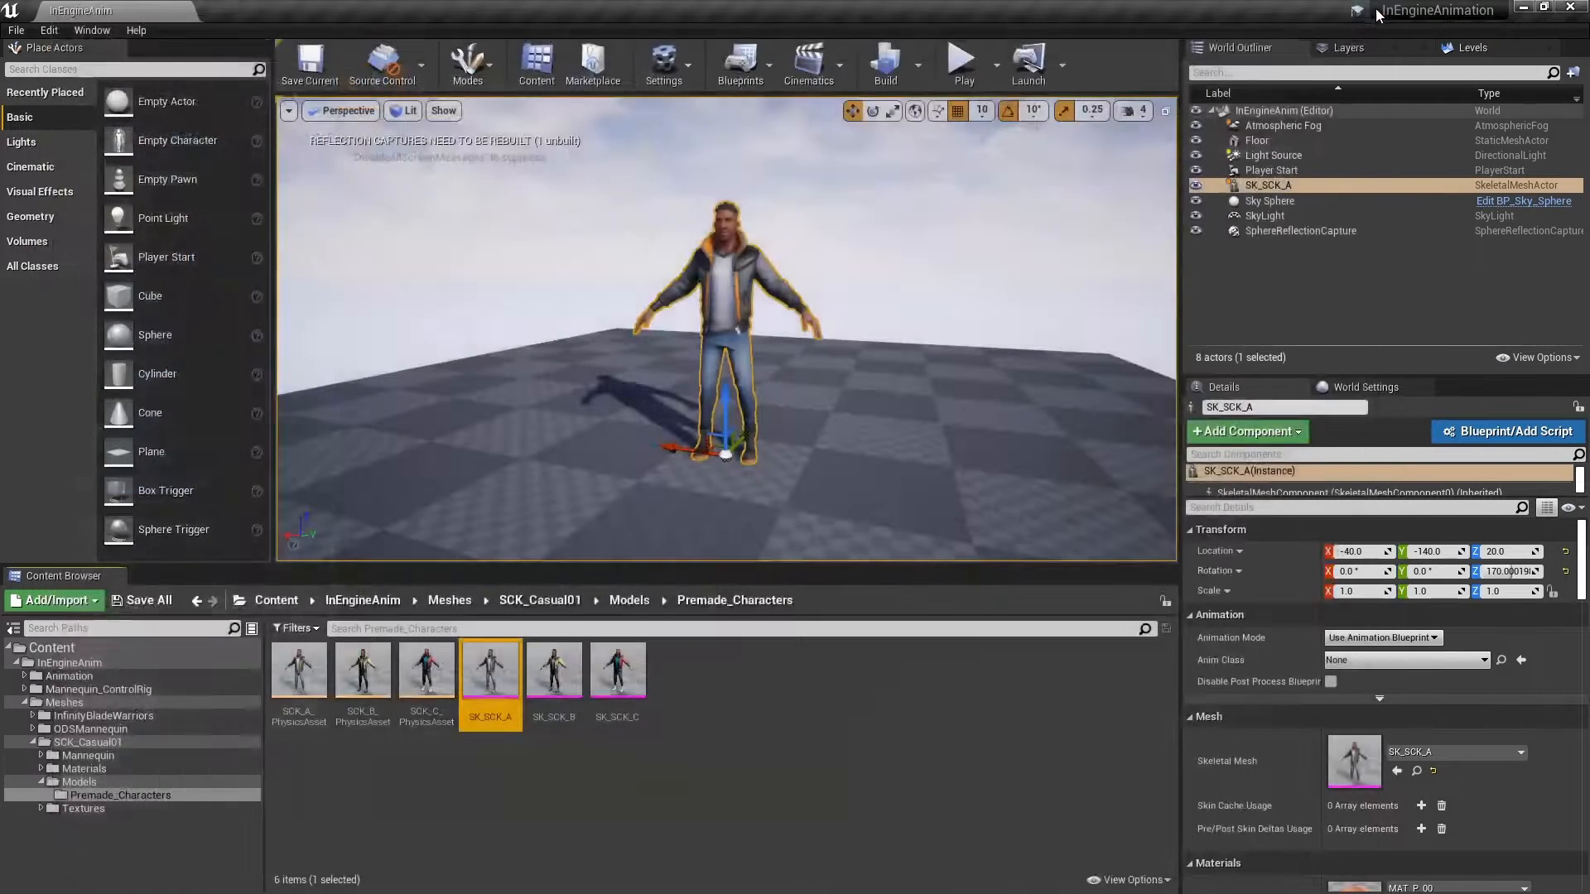
Create a control rig directly from the SK_SCK_A skeletal mesh and open the new rig asset.
right_click(500, 675)
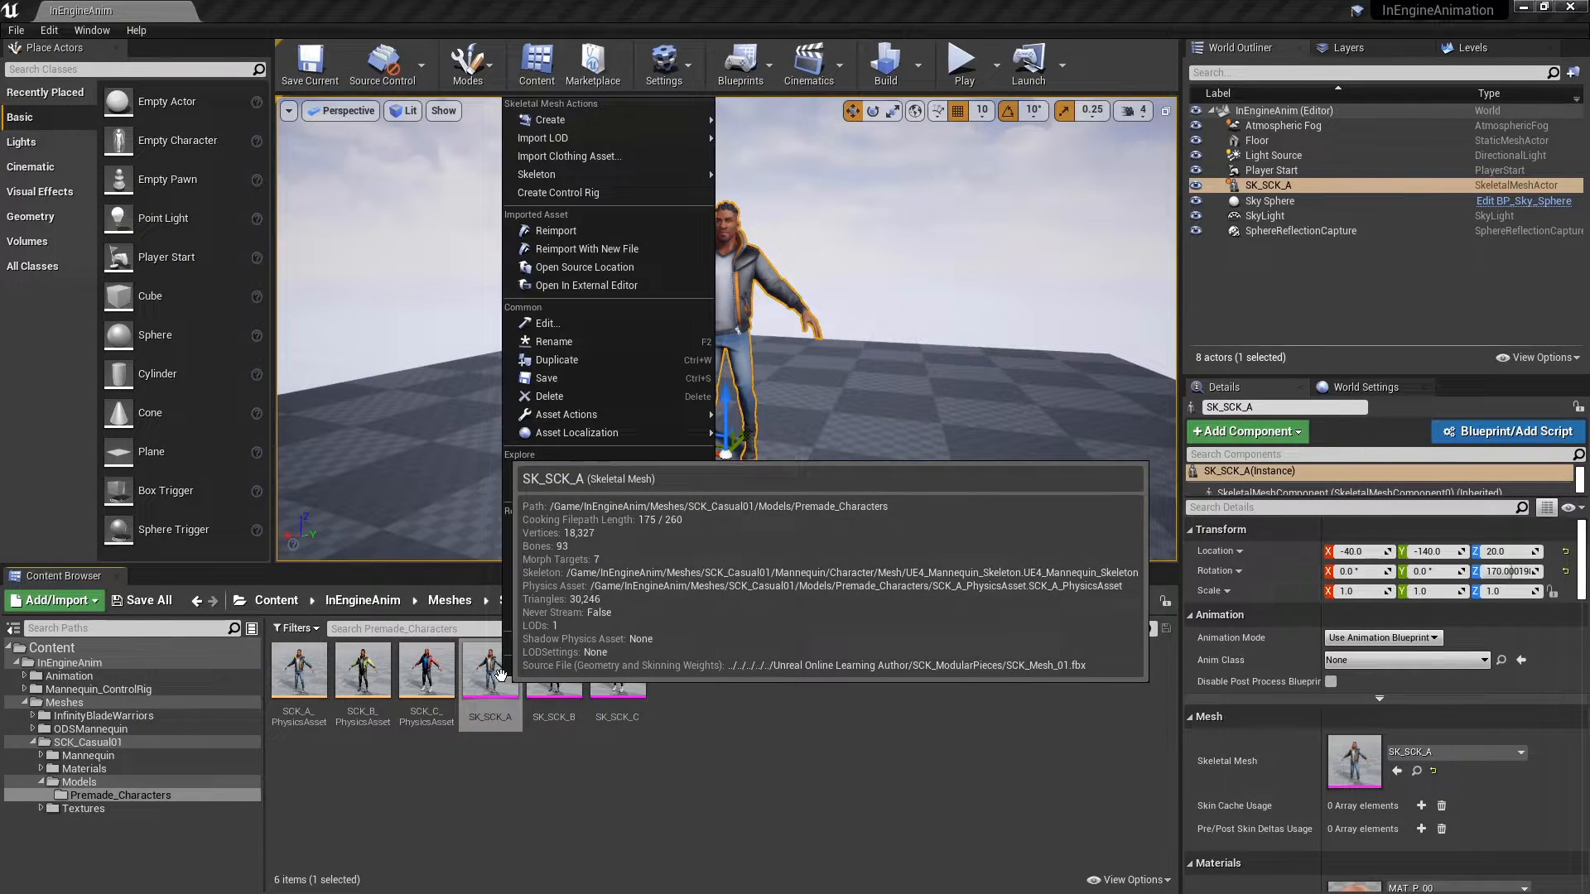
left_click(613, 193)
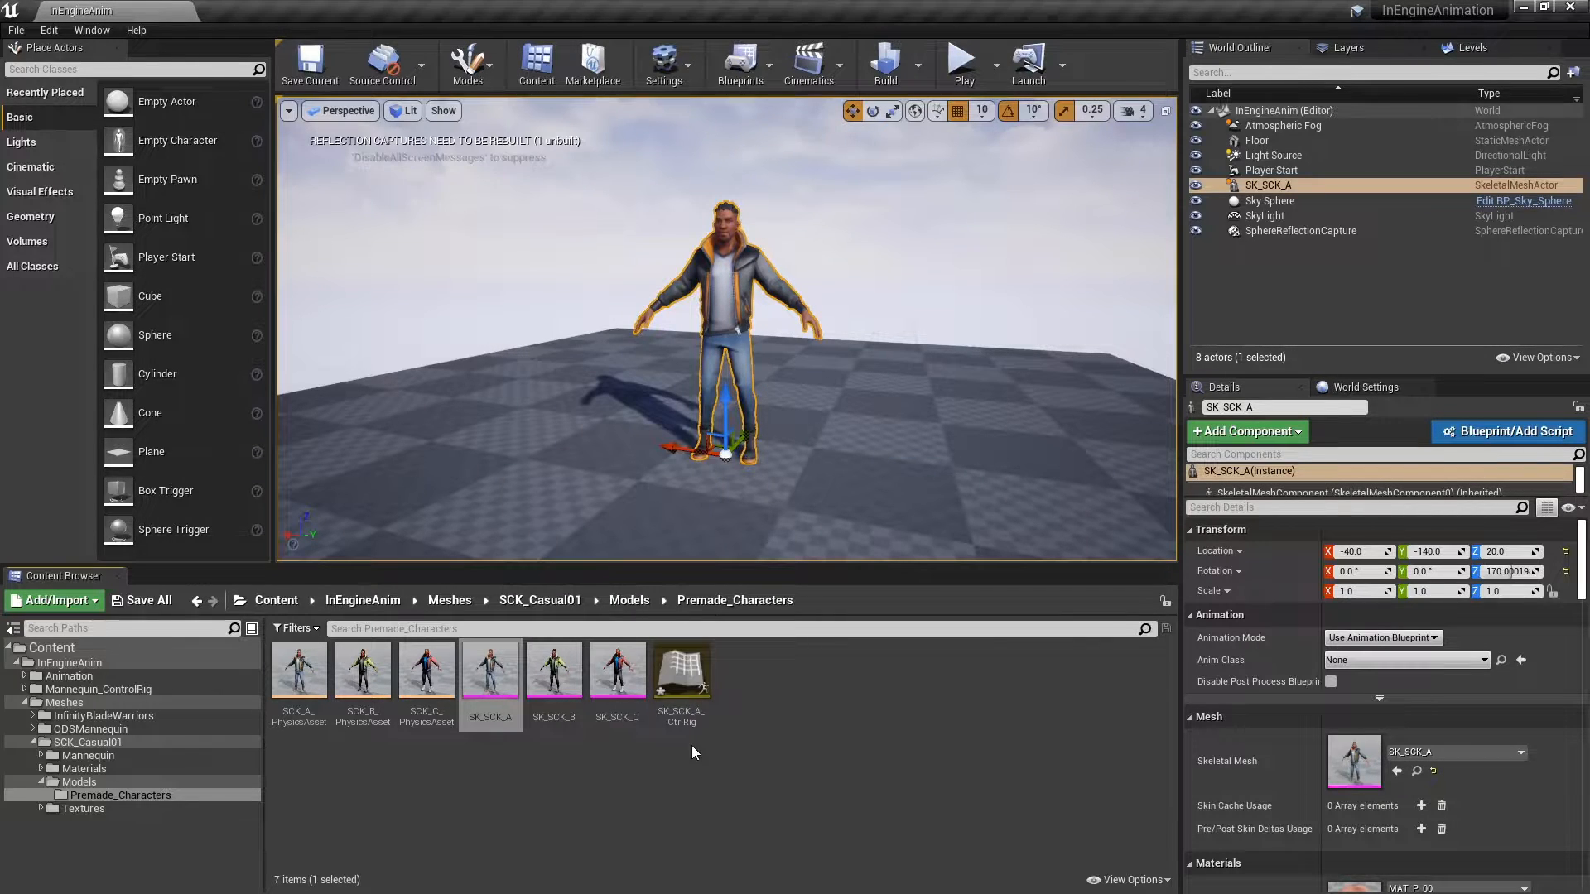
mouse_move(694, 671)
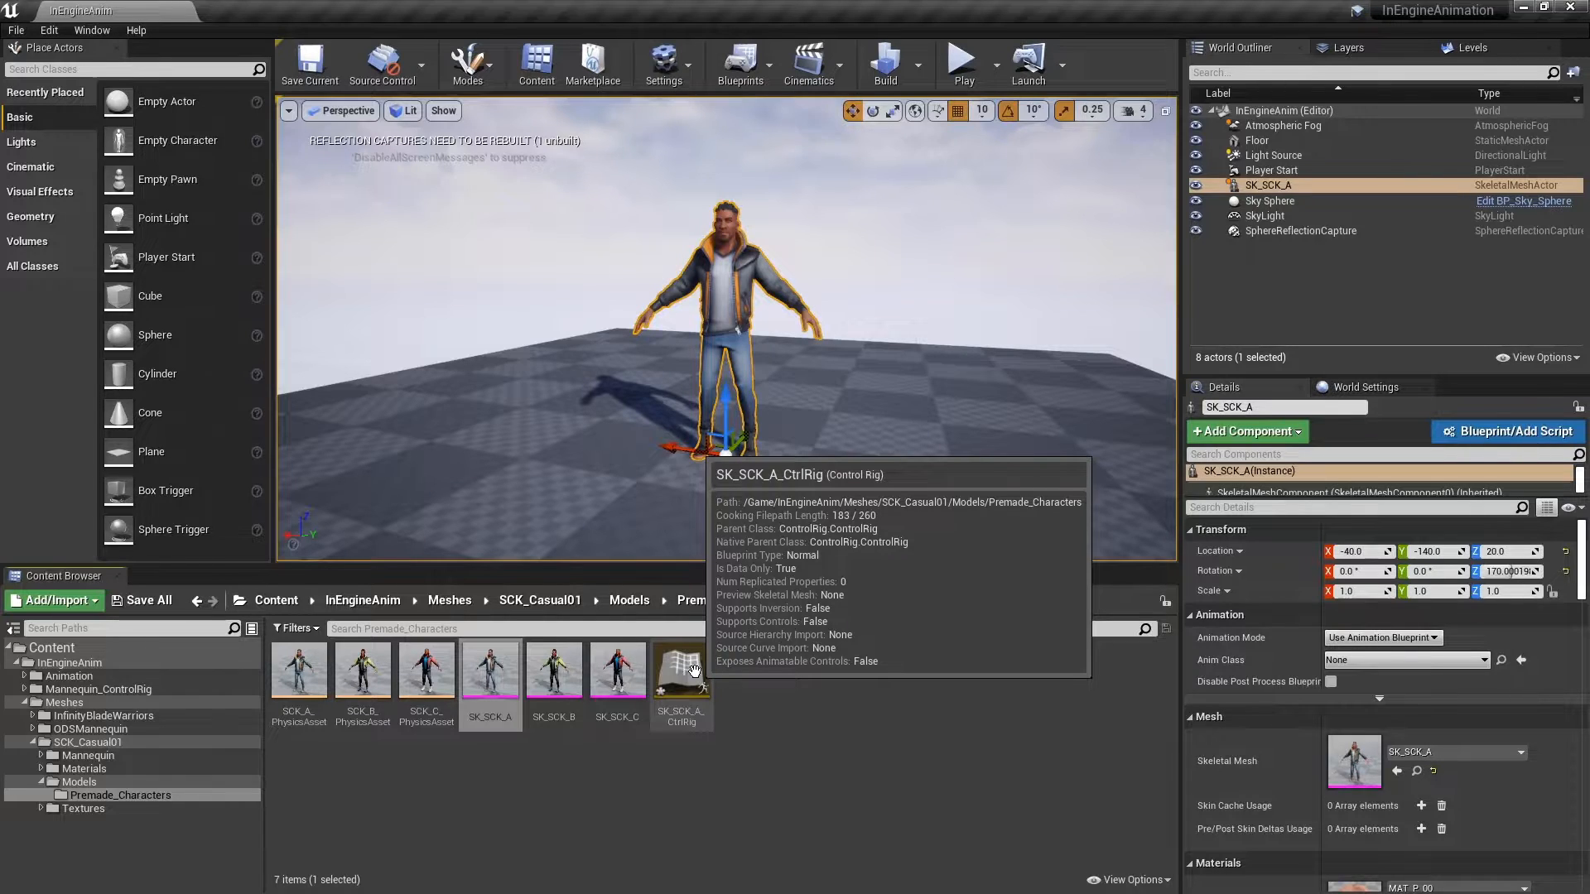
double_click(687, 675)
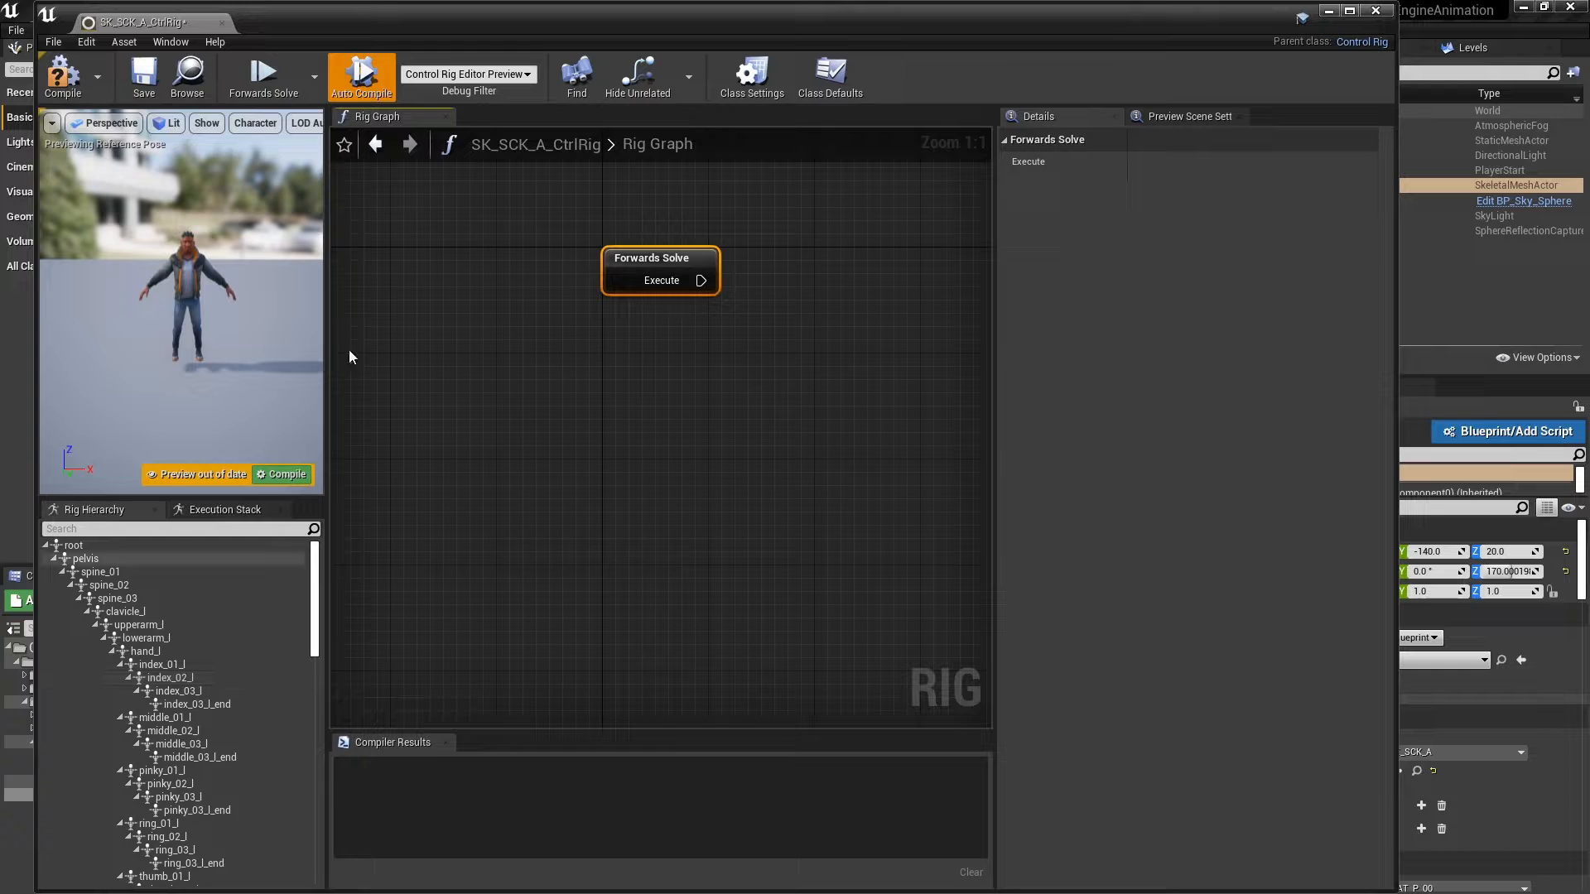
Open the Mannequin_ControlRig asset from the Mannequin_ControlRig/Character/ControlRig folder.
left_click_drag(528, 28, 626, 74)
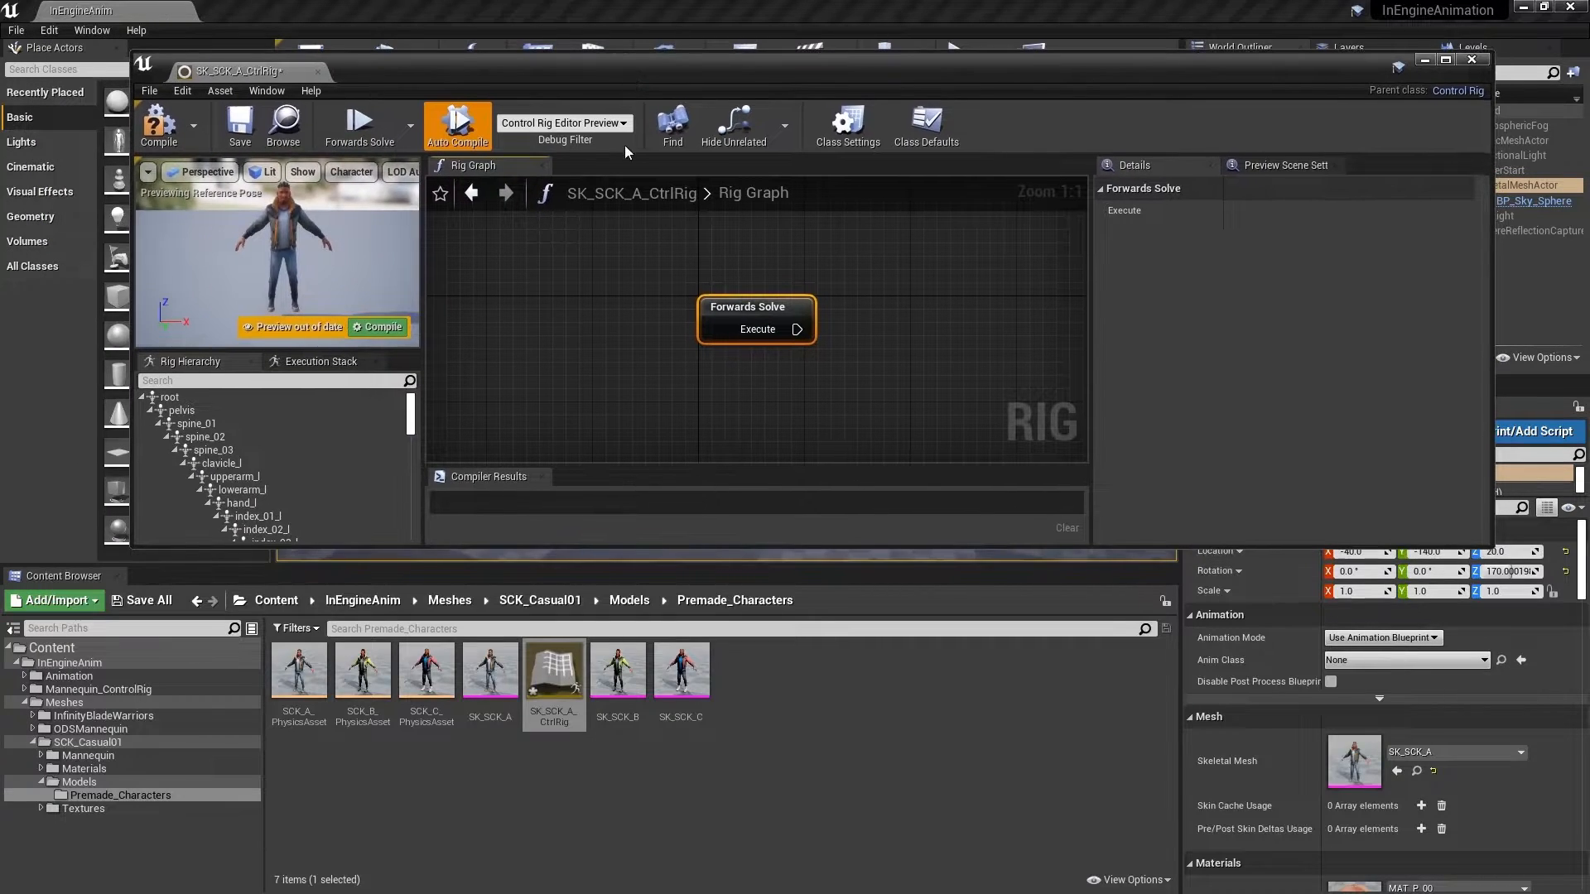
left_click(25, 690)
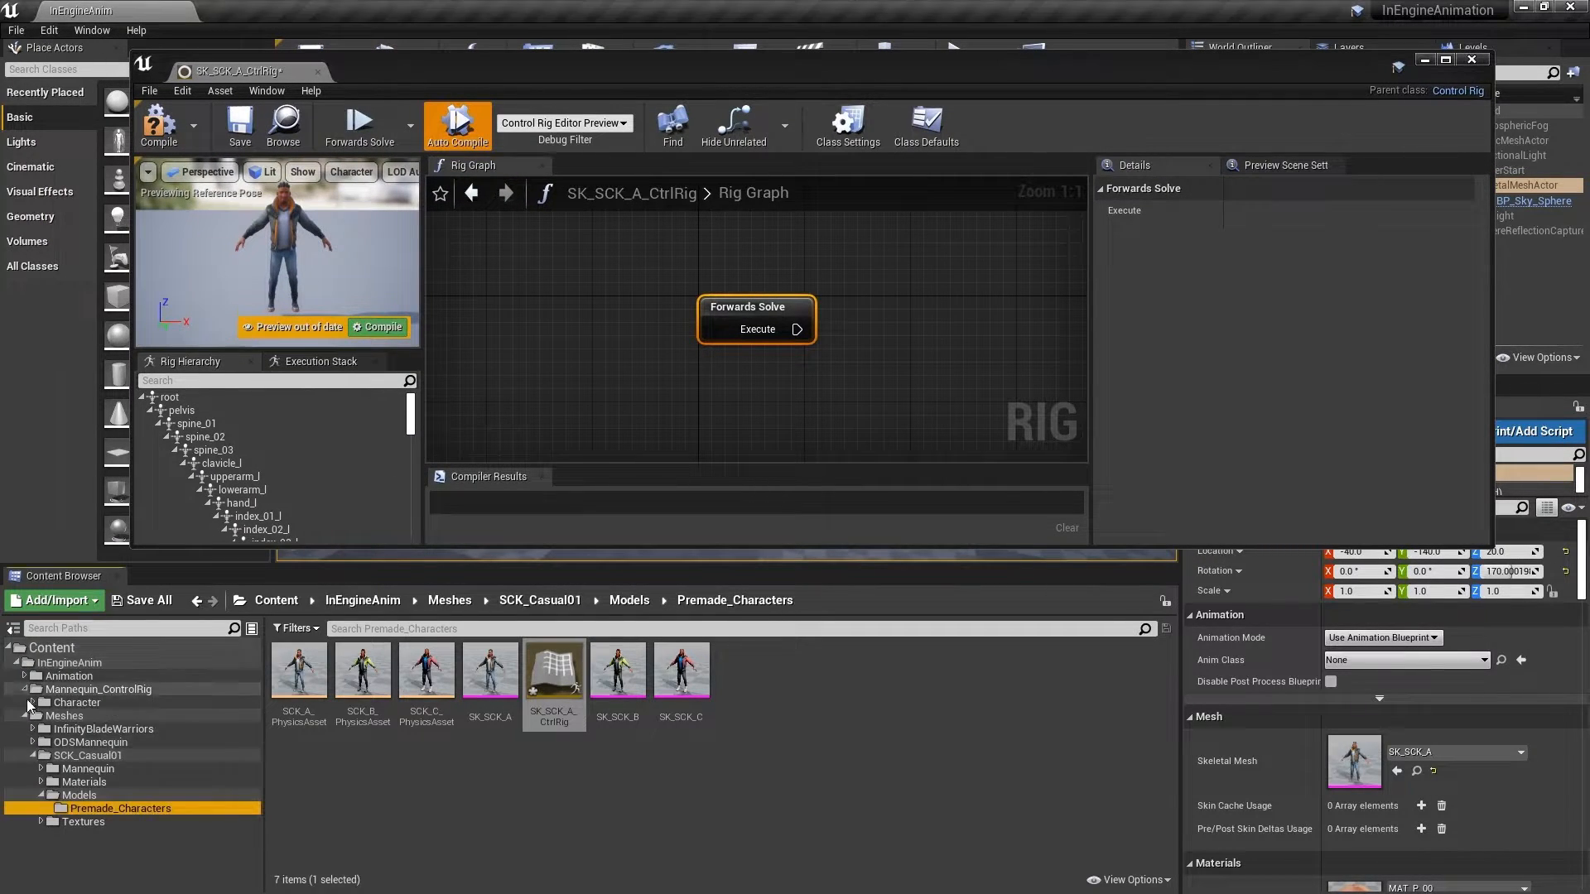
left_click(33, 703)
left_click(70, 716)
double_click(365, 675)
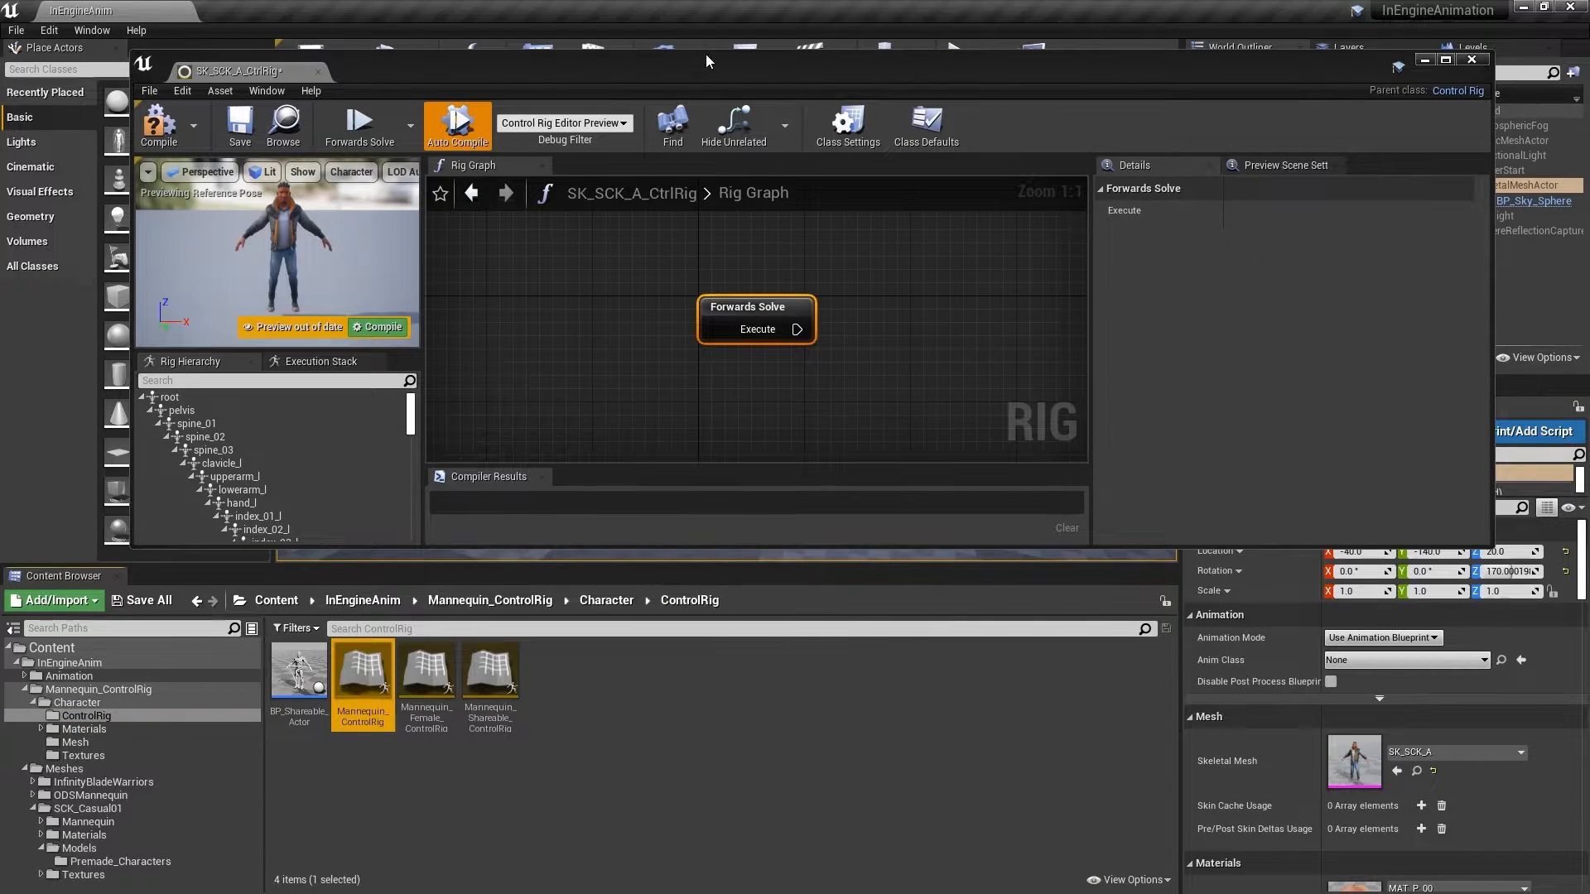
Copy every node of the Mannequin_ControlRig graph, forwards and backwards solve included, into the SK_SCK_A_CtrlRig graph.
scroll(672, 540, "down", 3)
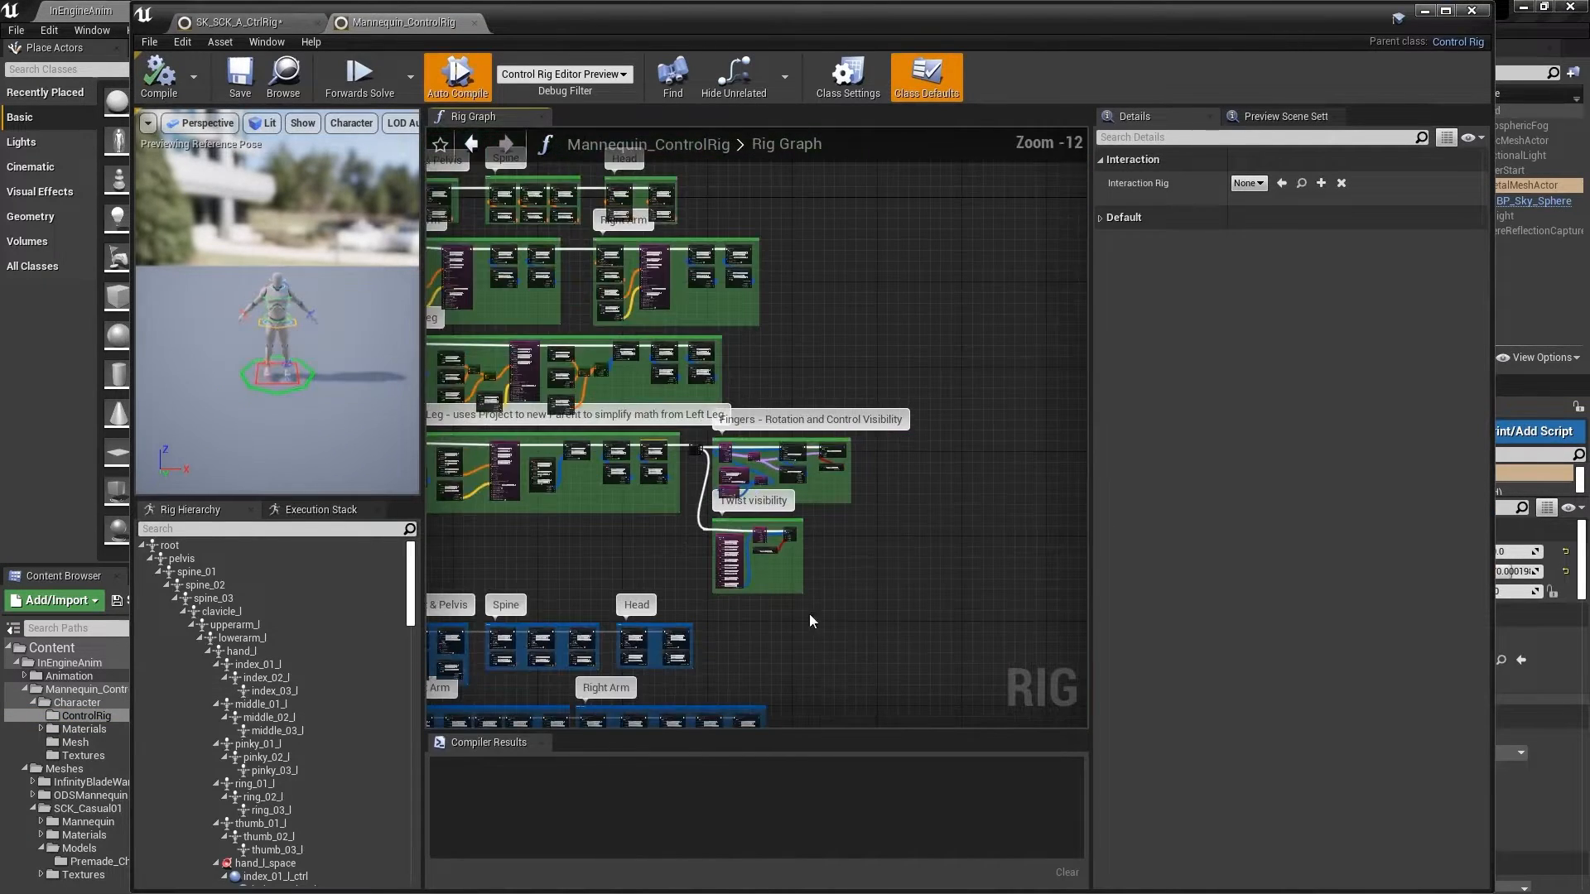
right_click_drag(963, 536, 932, 386)
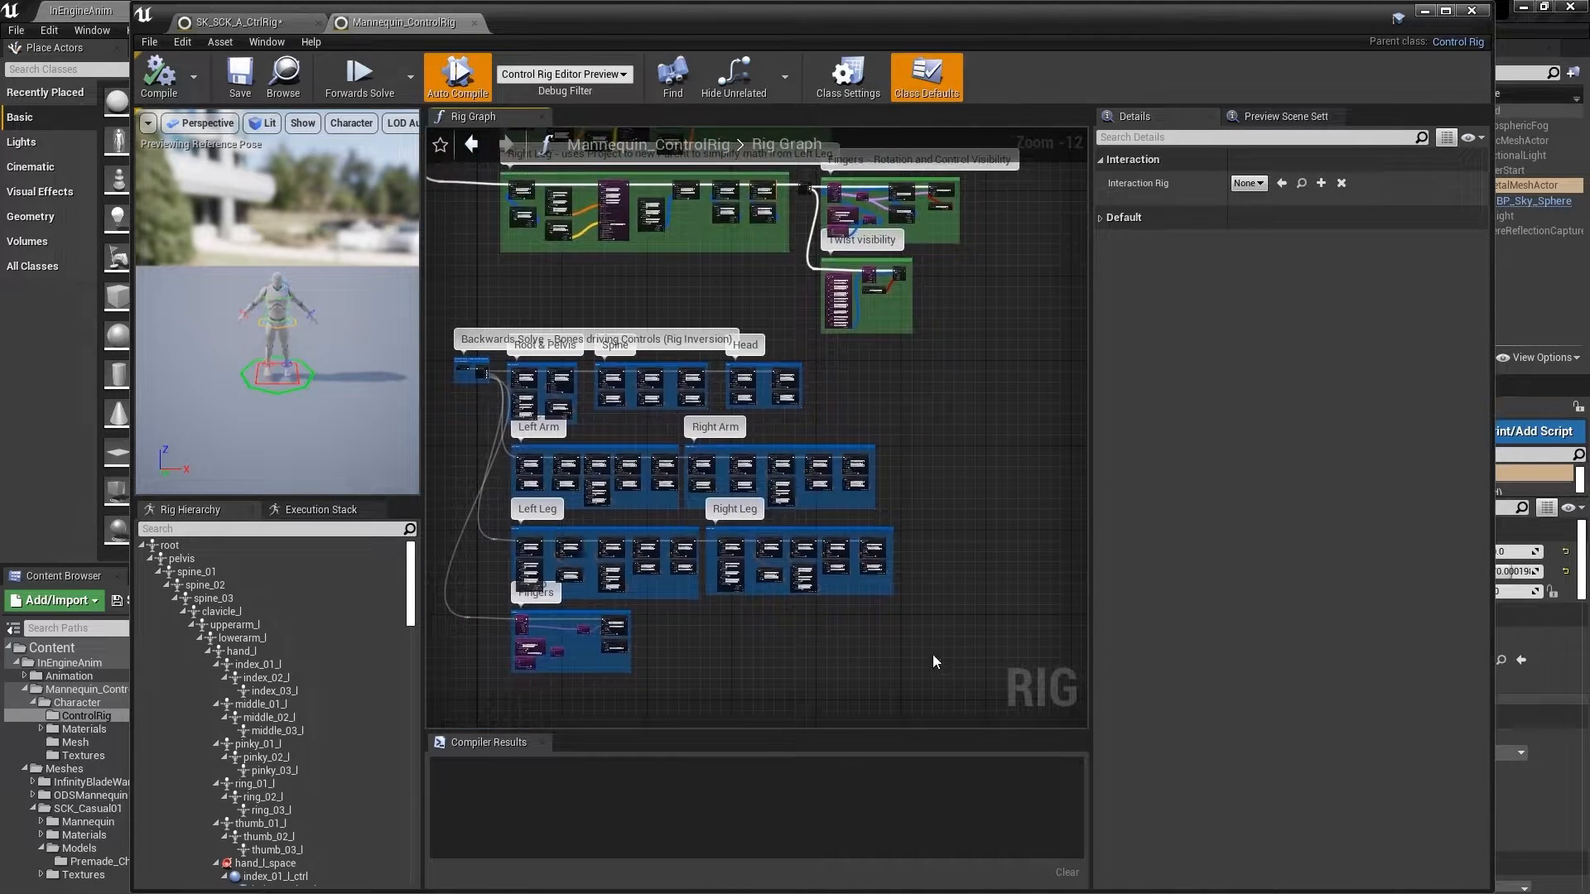
left_click_drag(1032, 704, 965, 550)
right_click_drag(965, 550, 857, 667)
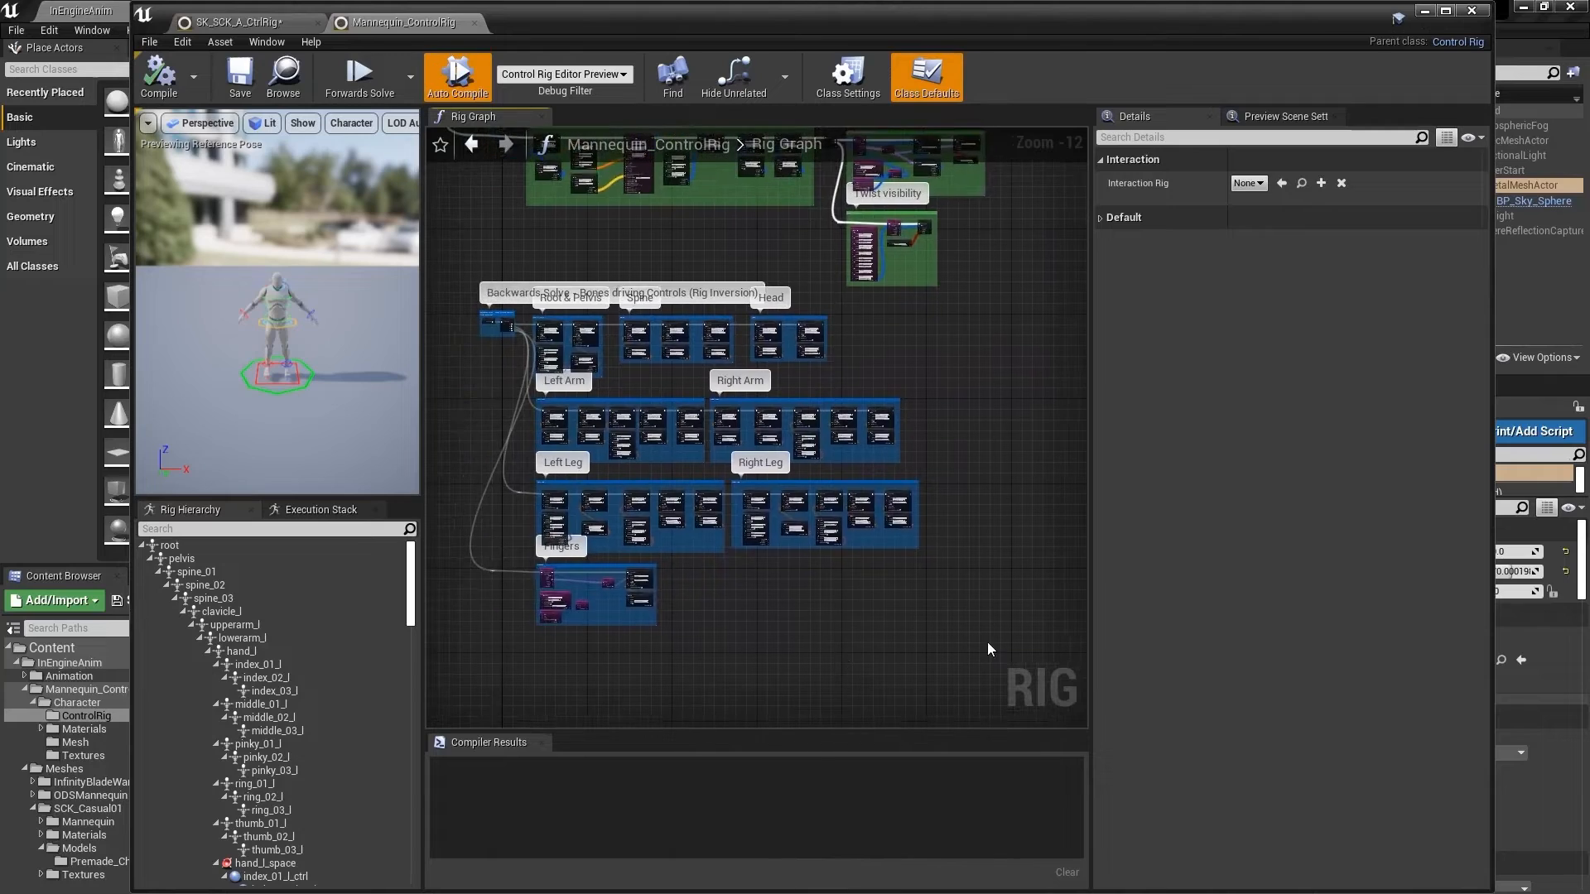
left_click_drag(1047, 654, 500, 247)
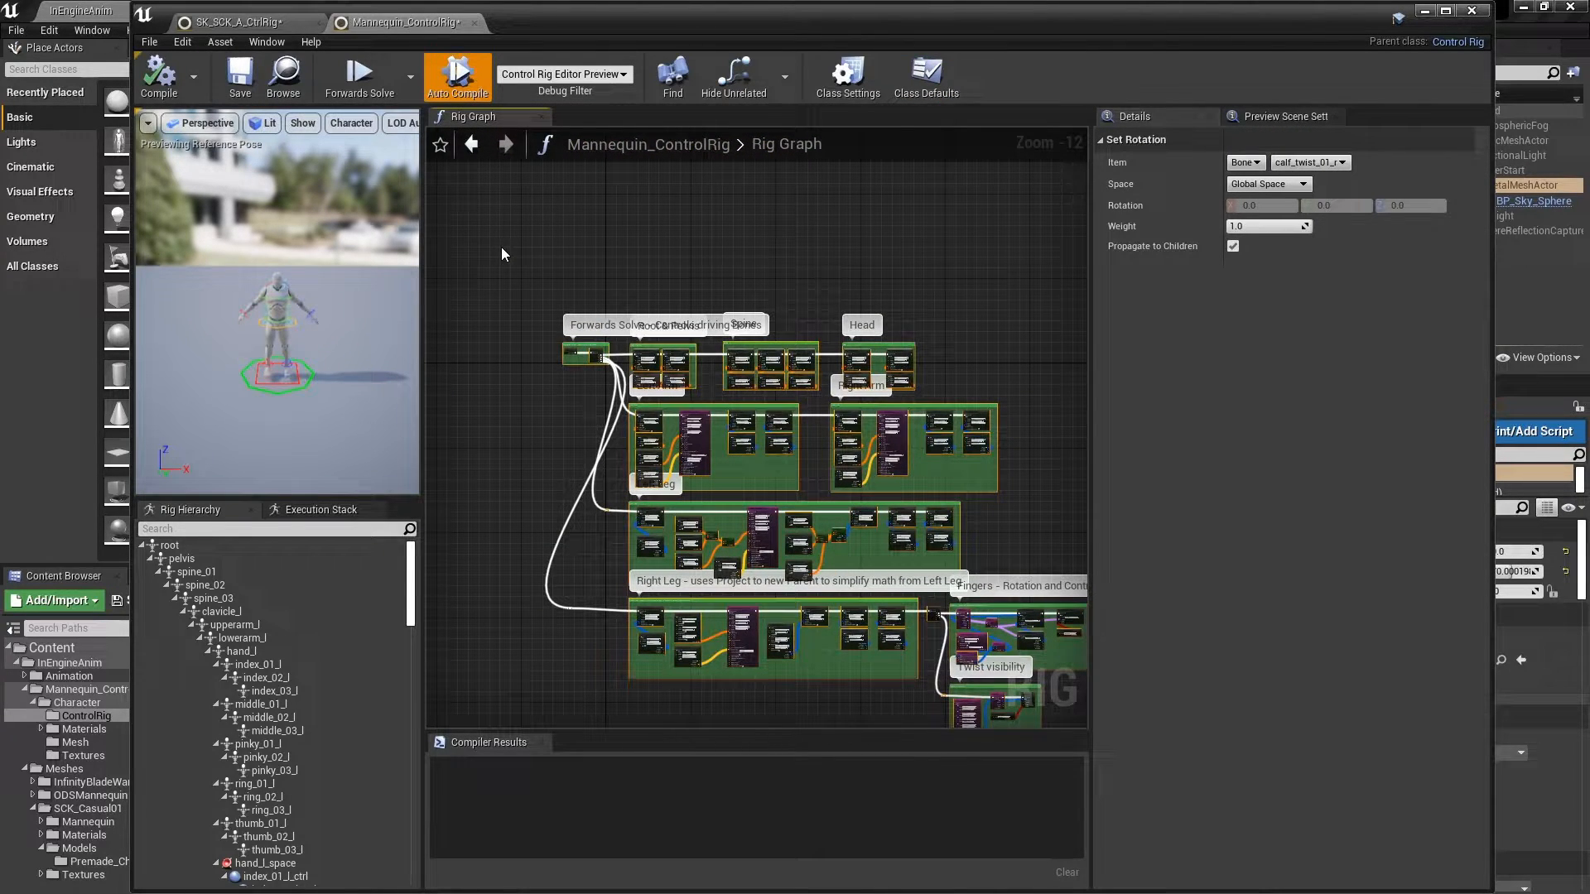
left_click(255, 24)
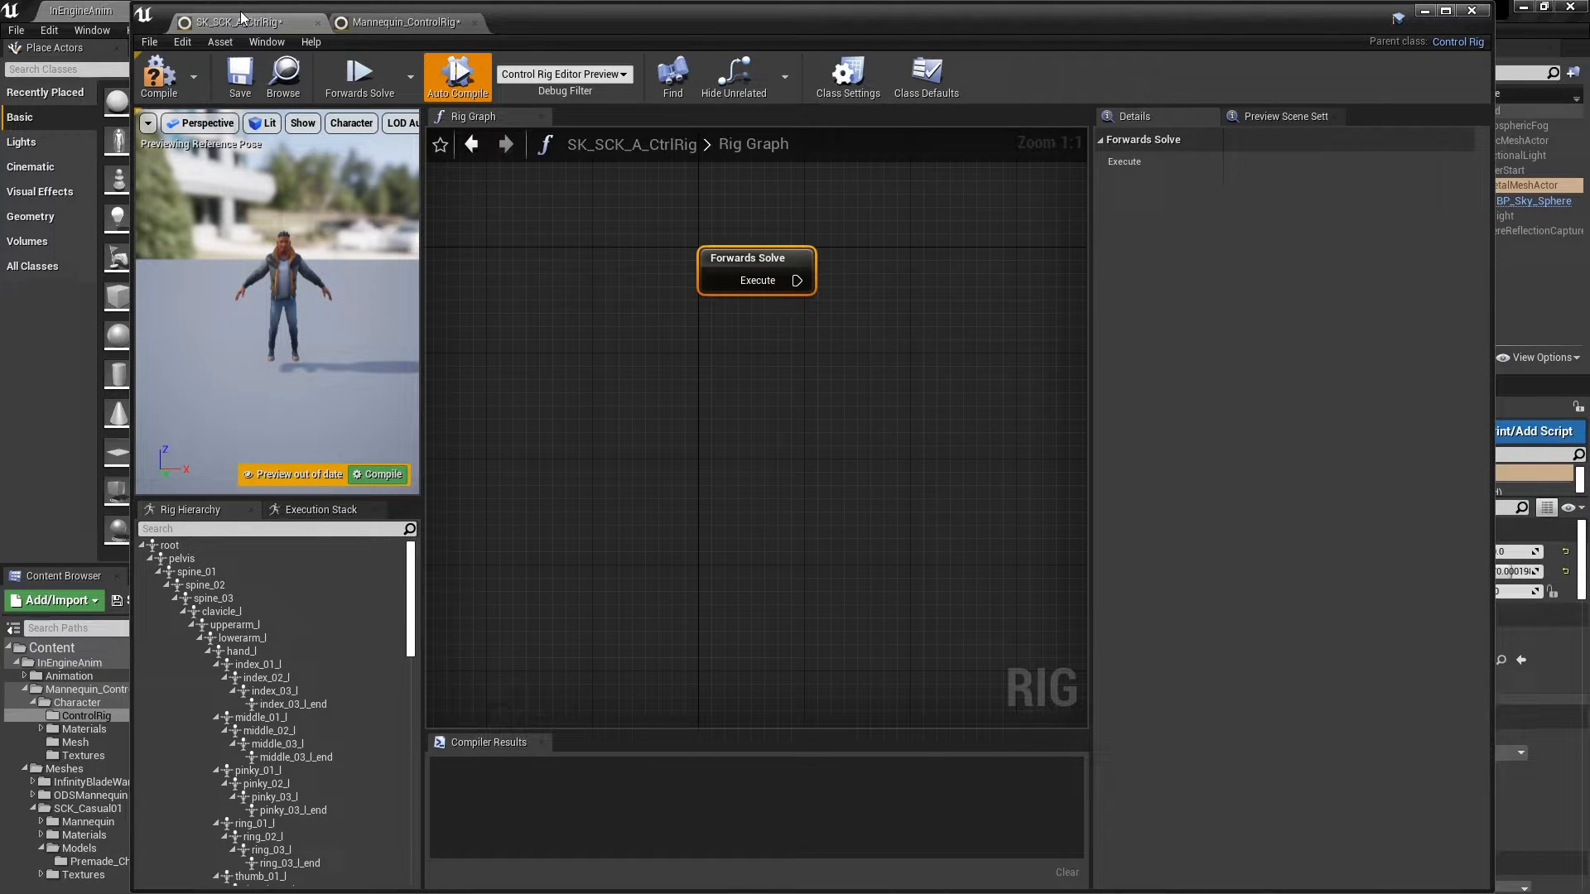
right_click_drag(887, 419, 685, 418)
scroll(674, 419, "down", 7)
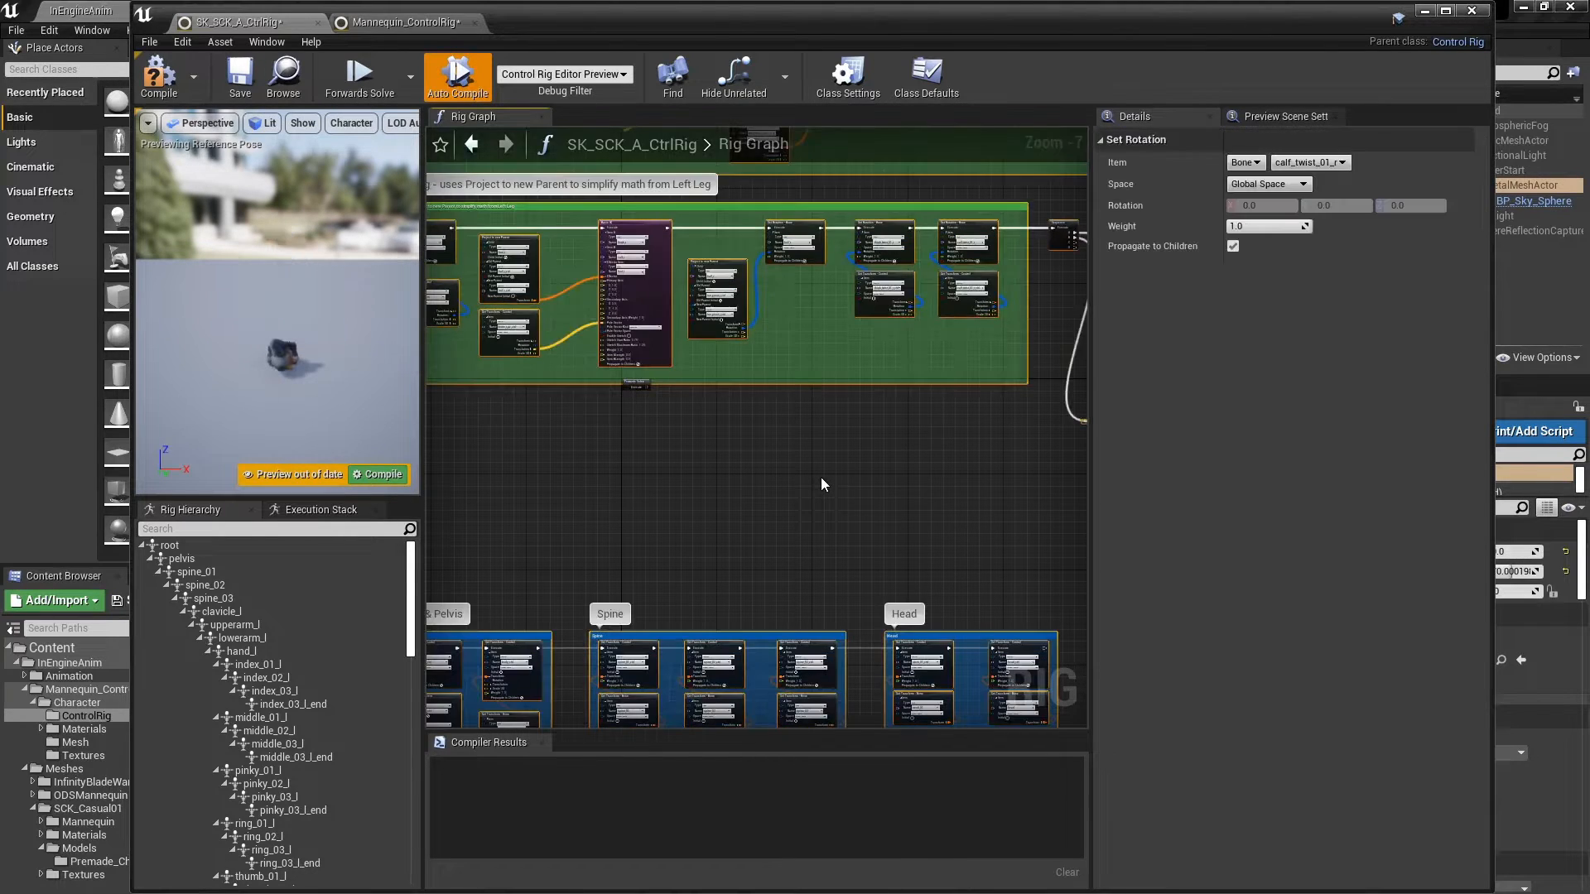
scroll(716, 382, "down", 5)
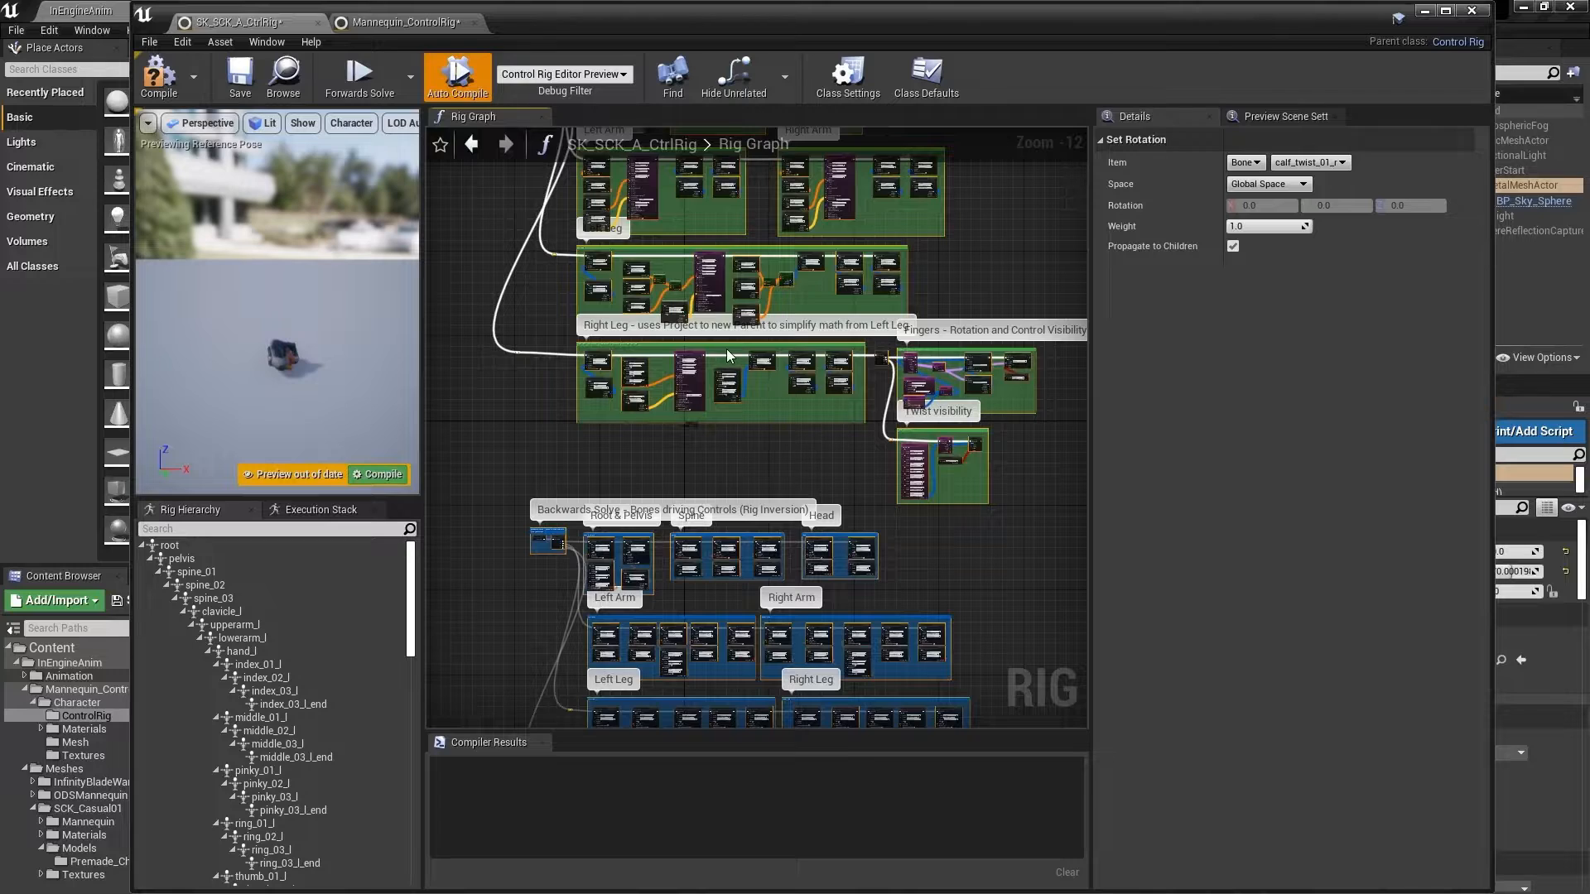
Delete the original unconnected Forwards Solve node from the SK_SCK_A_CtrlRig graph, keeping the one in the Controls driving Bones group.
right_click_drag(777, 247, 842, 282)
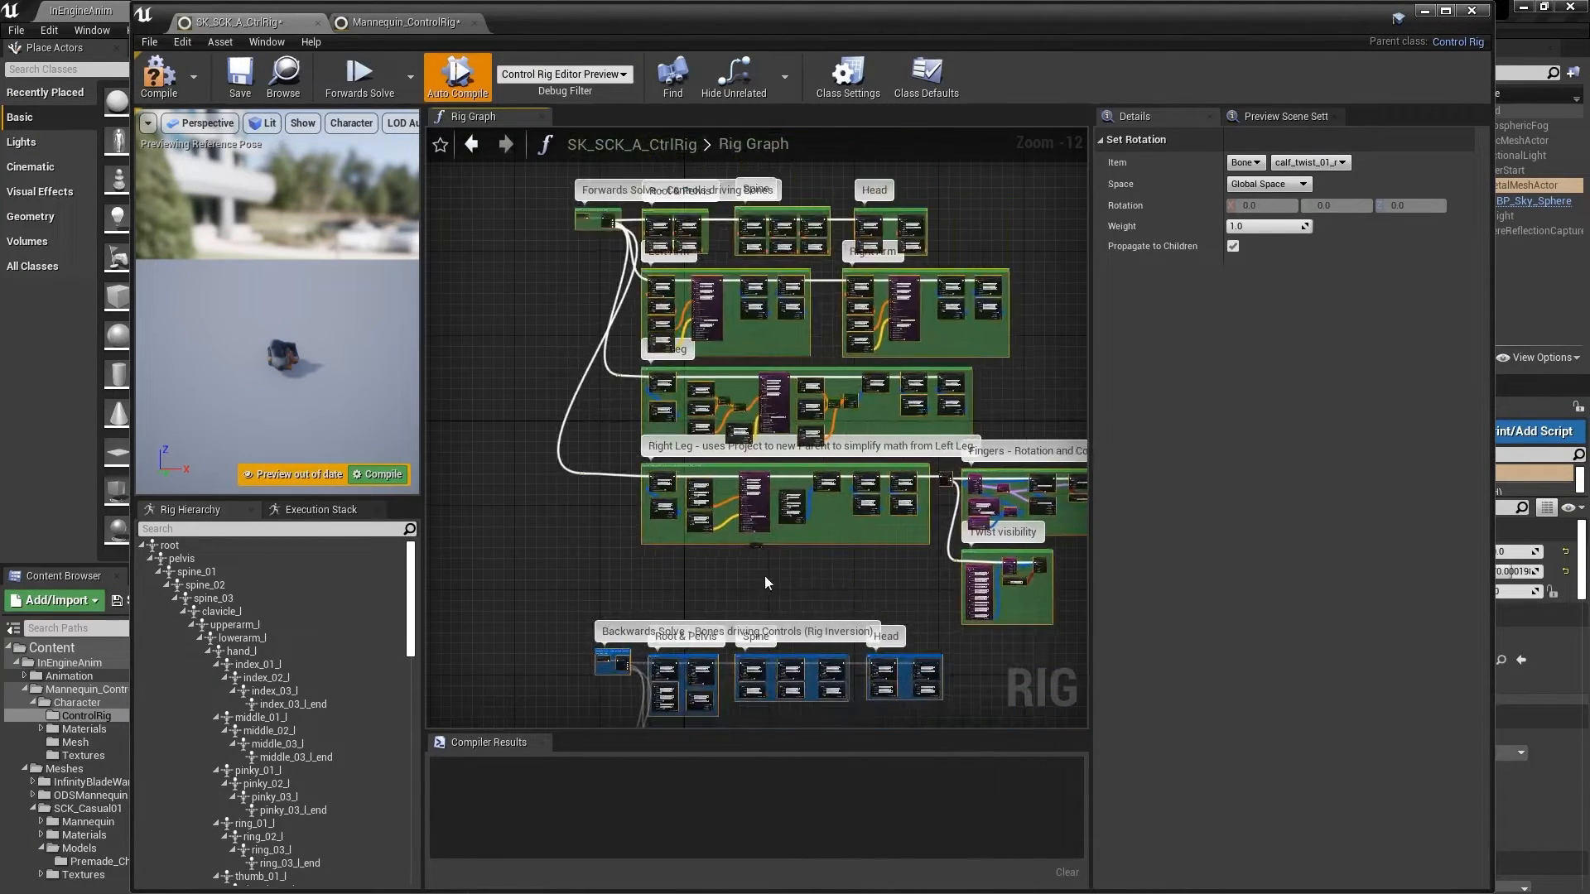
left_click(763, 575)
right_click_drag(554, 217, 664, 440)
scroll(679, 467, "up", 8)
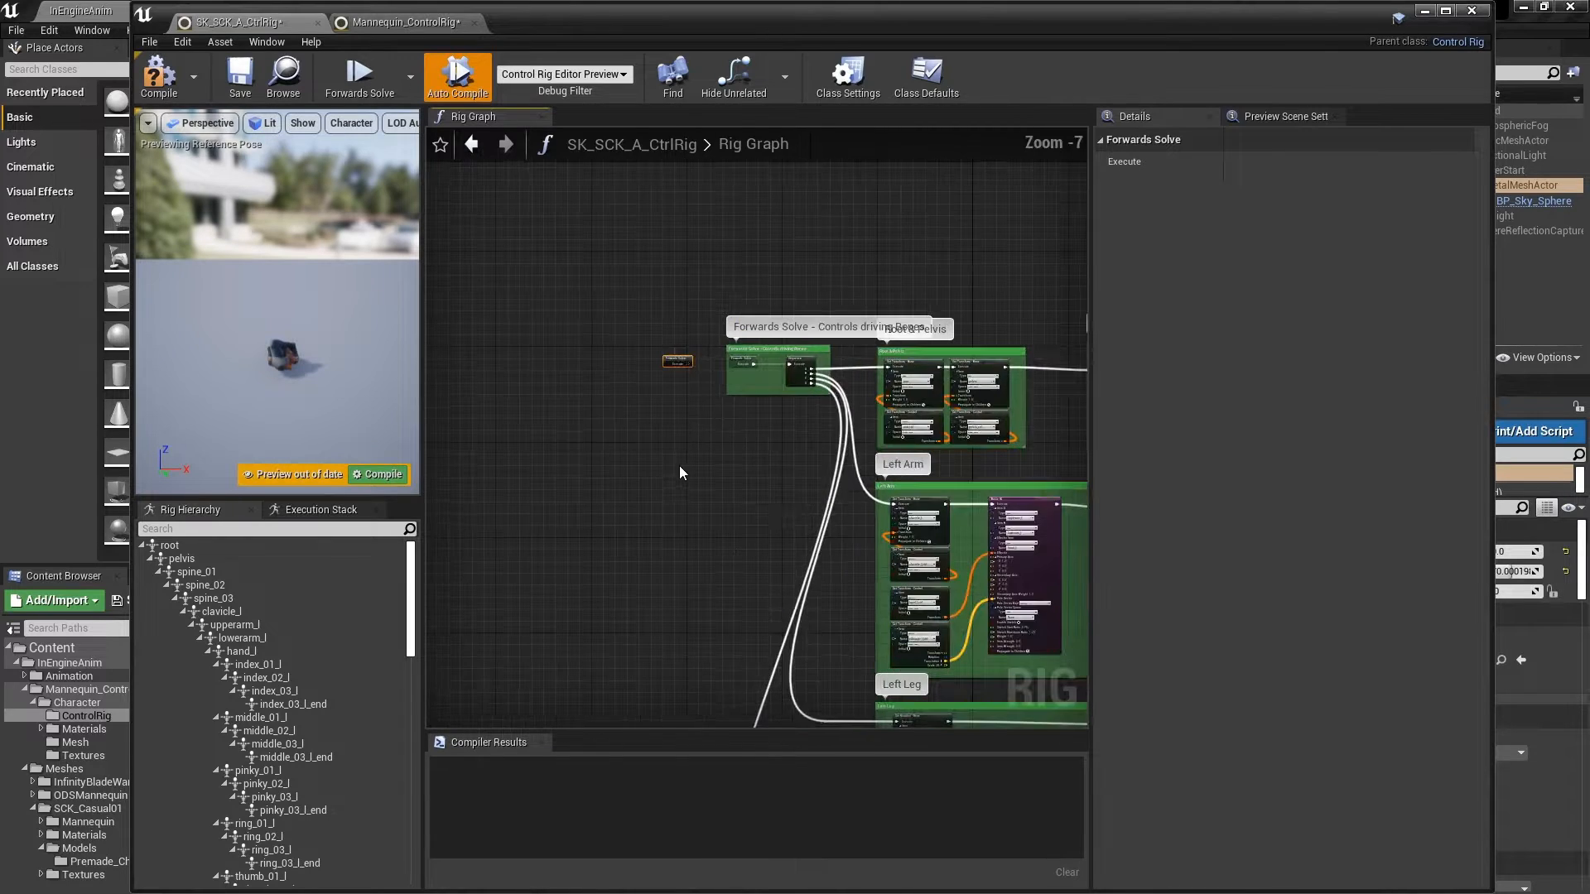
right_click_drag(696, 299, 703, 511)
scroll(703, 511, "up", 2)
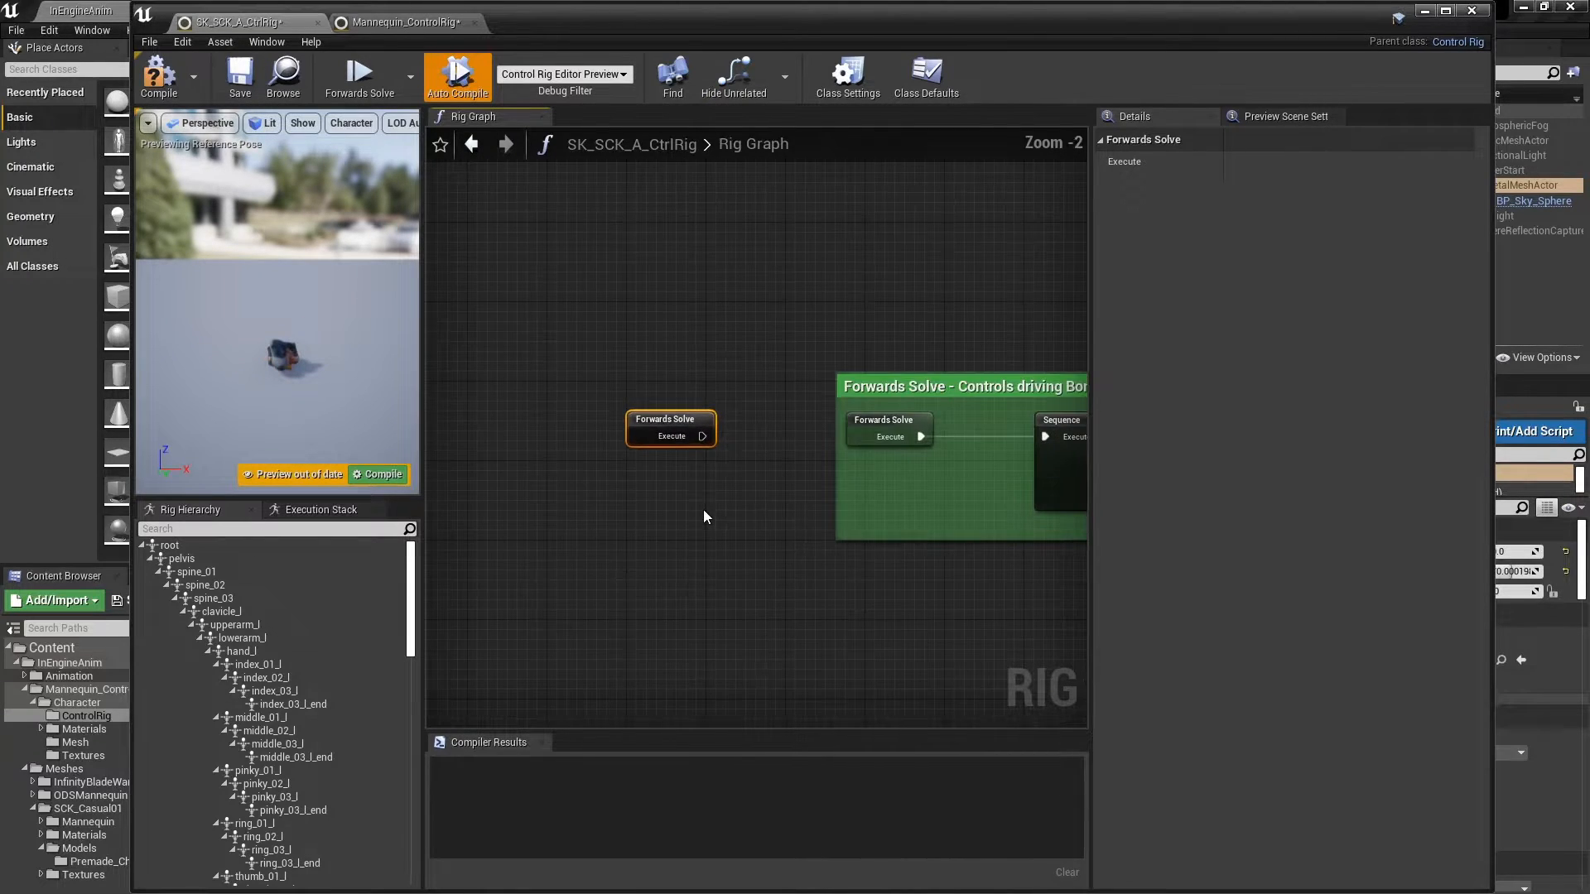
right_click_drag(798, 550, 633, 506)
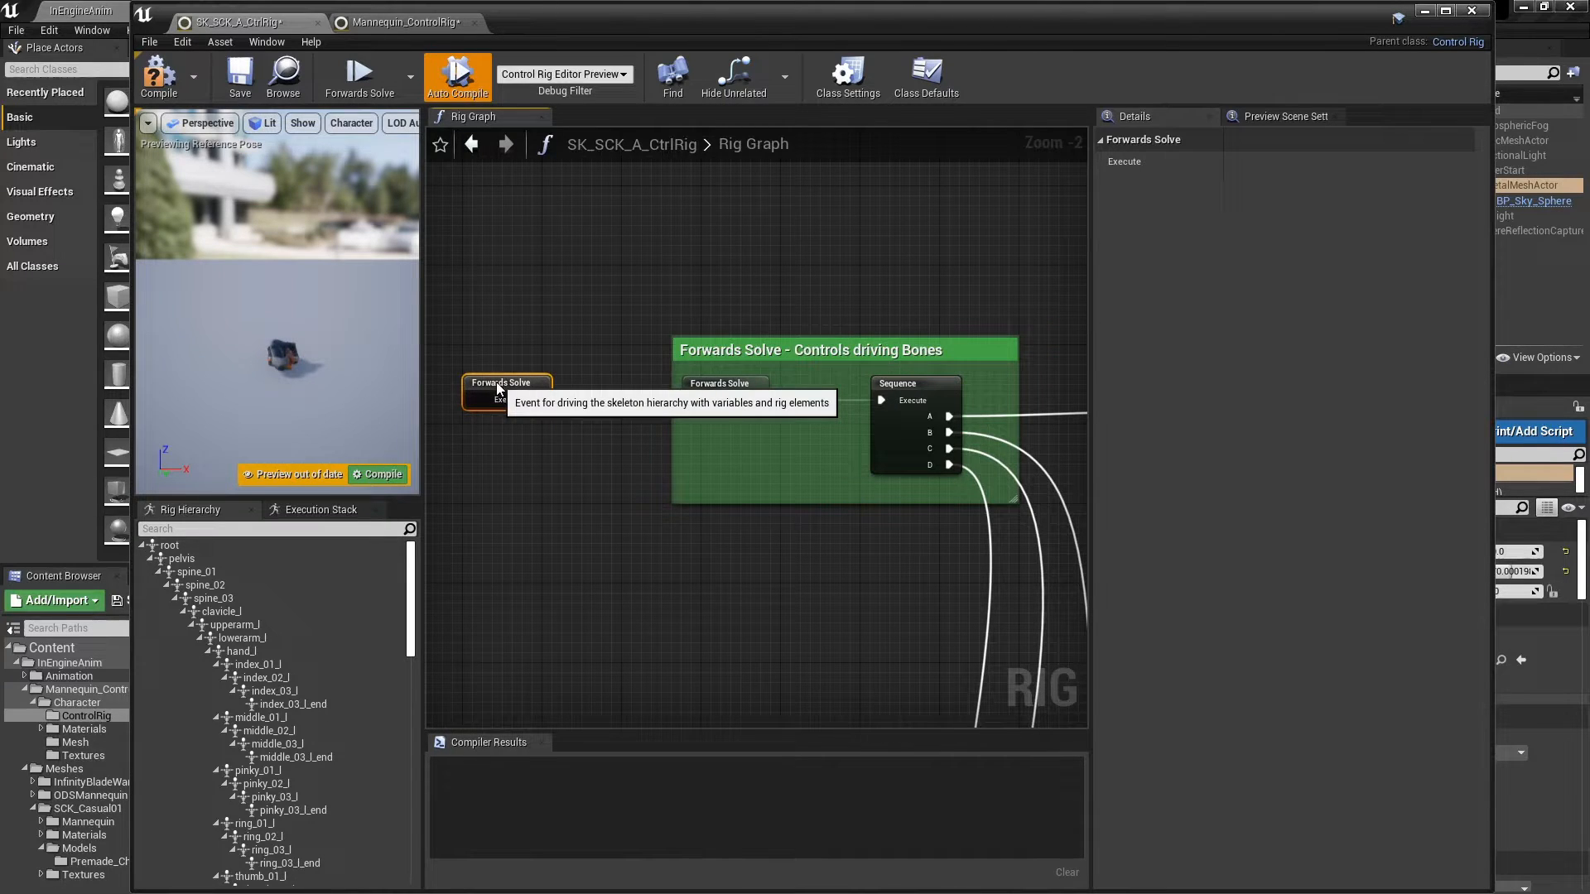
key("Delete")
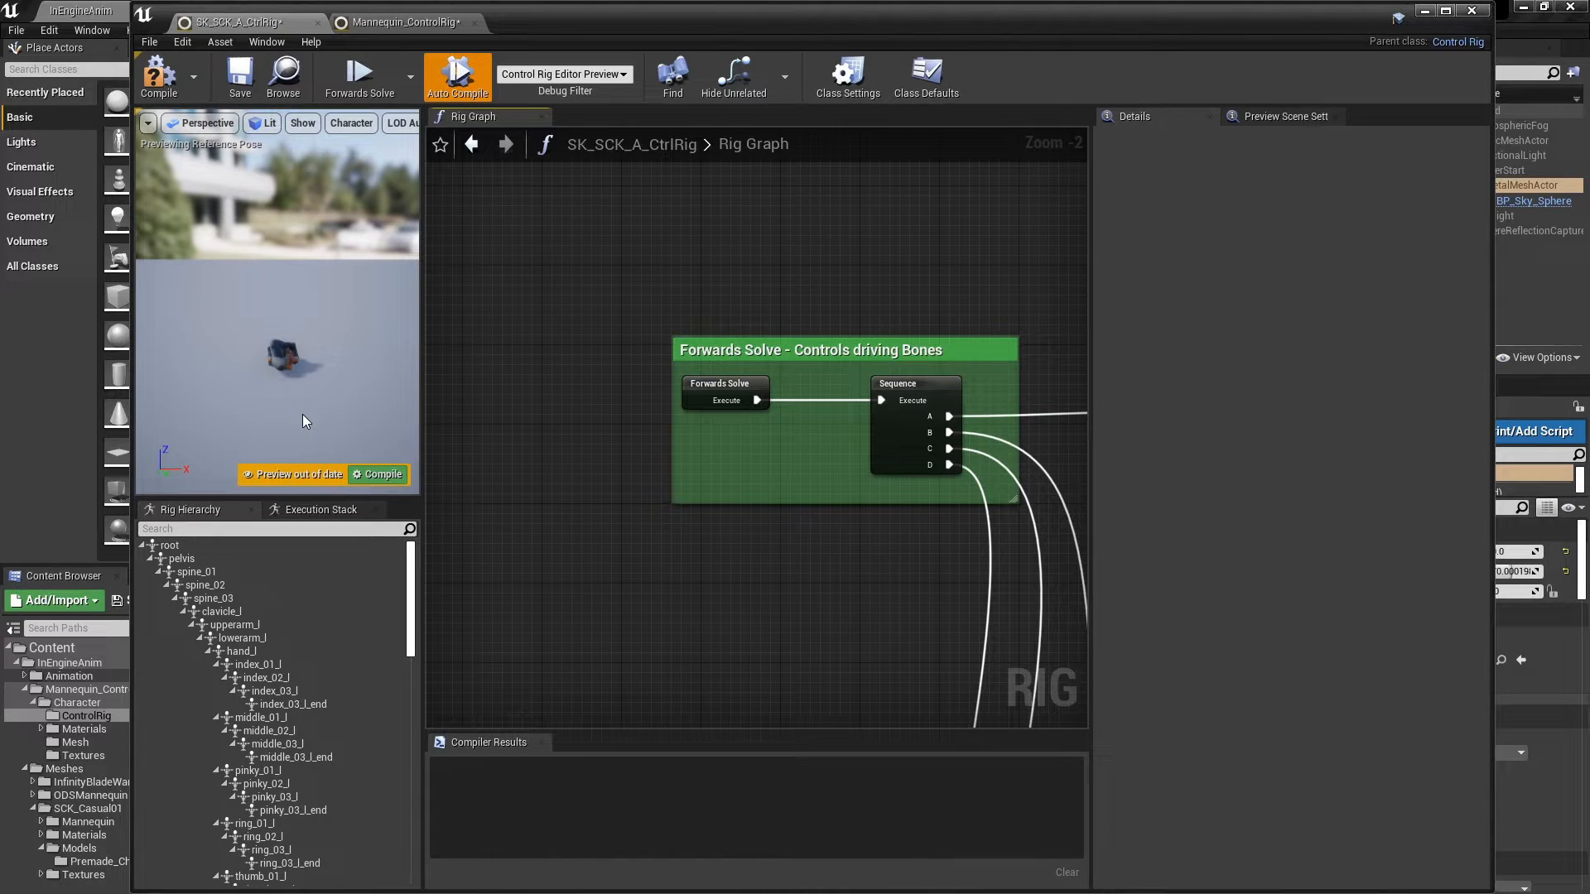
Copy hand_l_space and its finger controls through thumb_03_l_ctrl from Mannequin_ControlRig to the matching left-arm hierarchy in SK_SCK_A_CtrlRig.
left_click(366, 23)
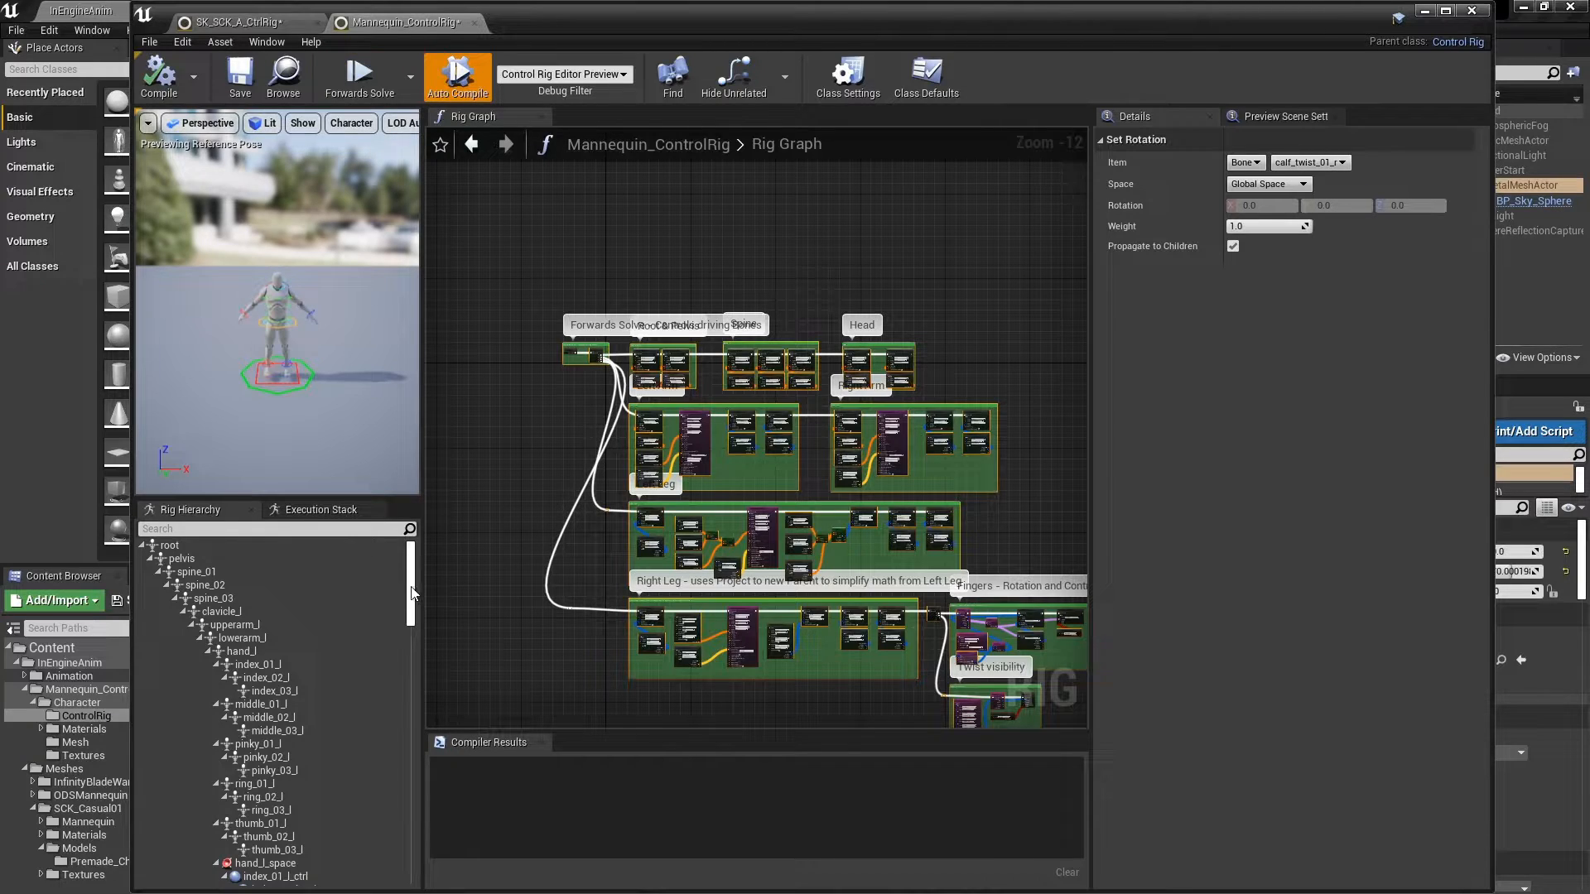
left_click_drag(411, 588, 413, 636)
left_click(277, 568)
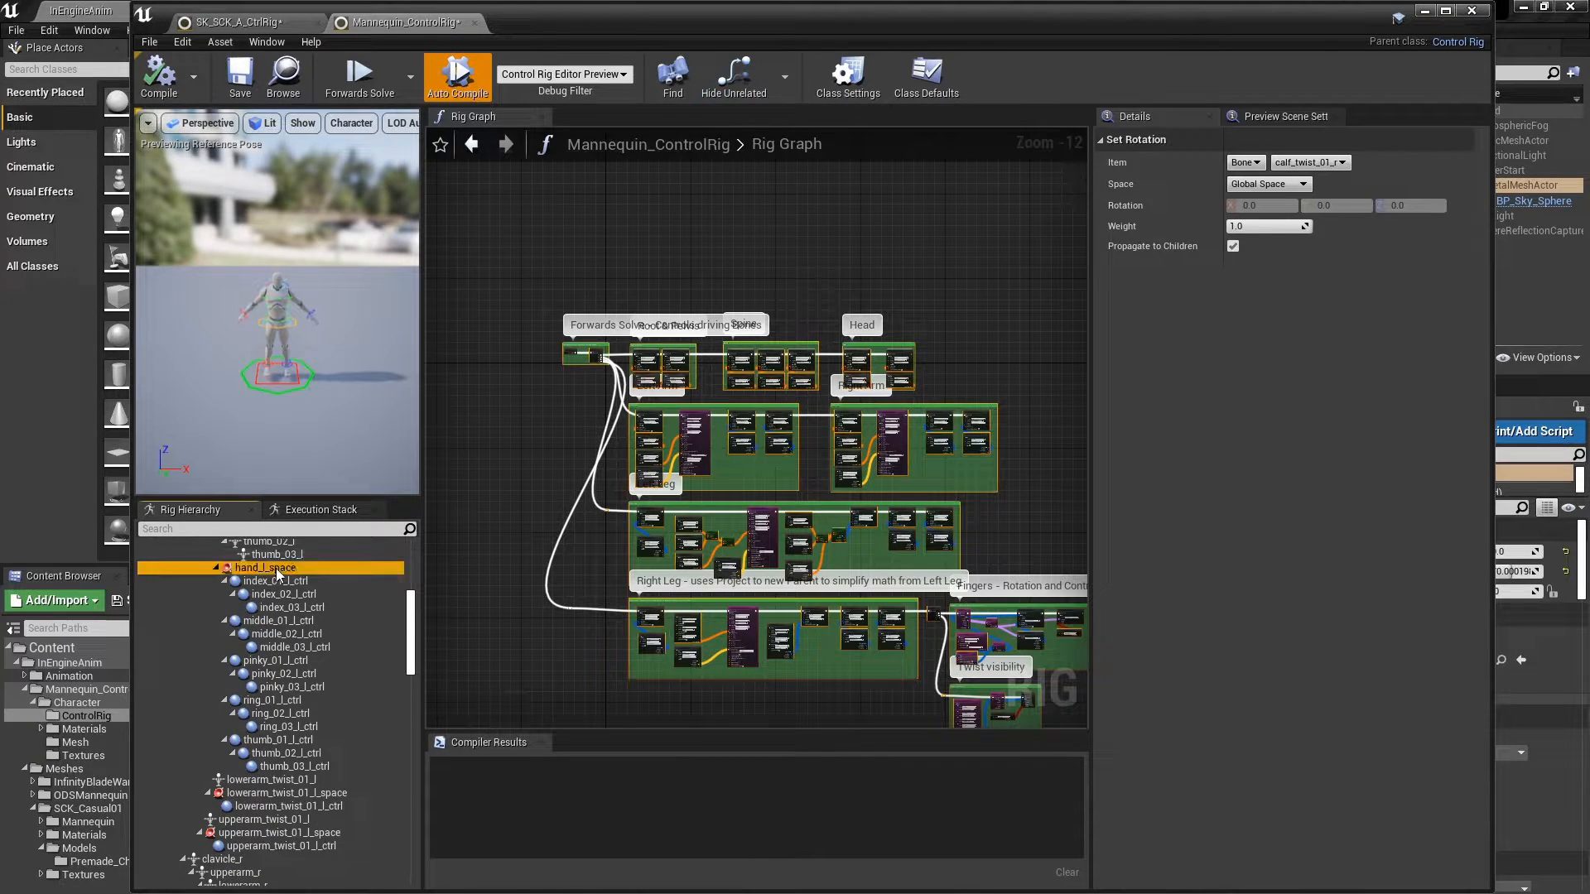
left_click(278, 764, "shift")
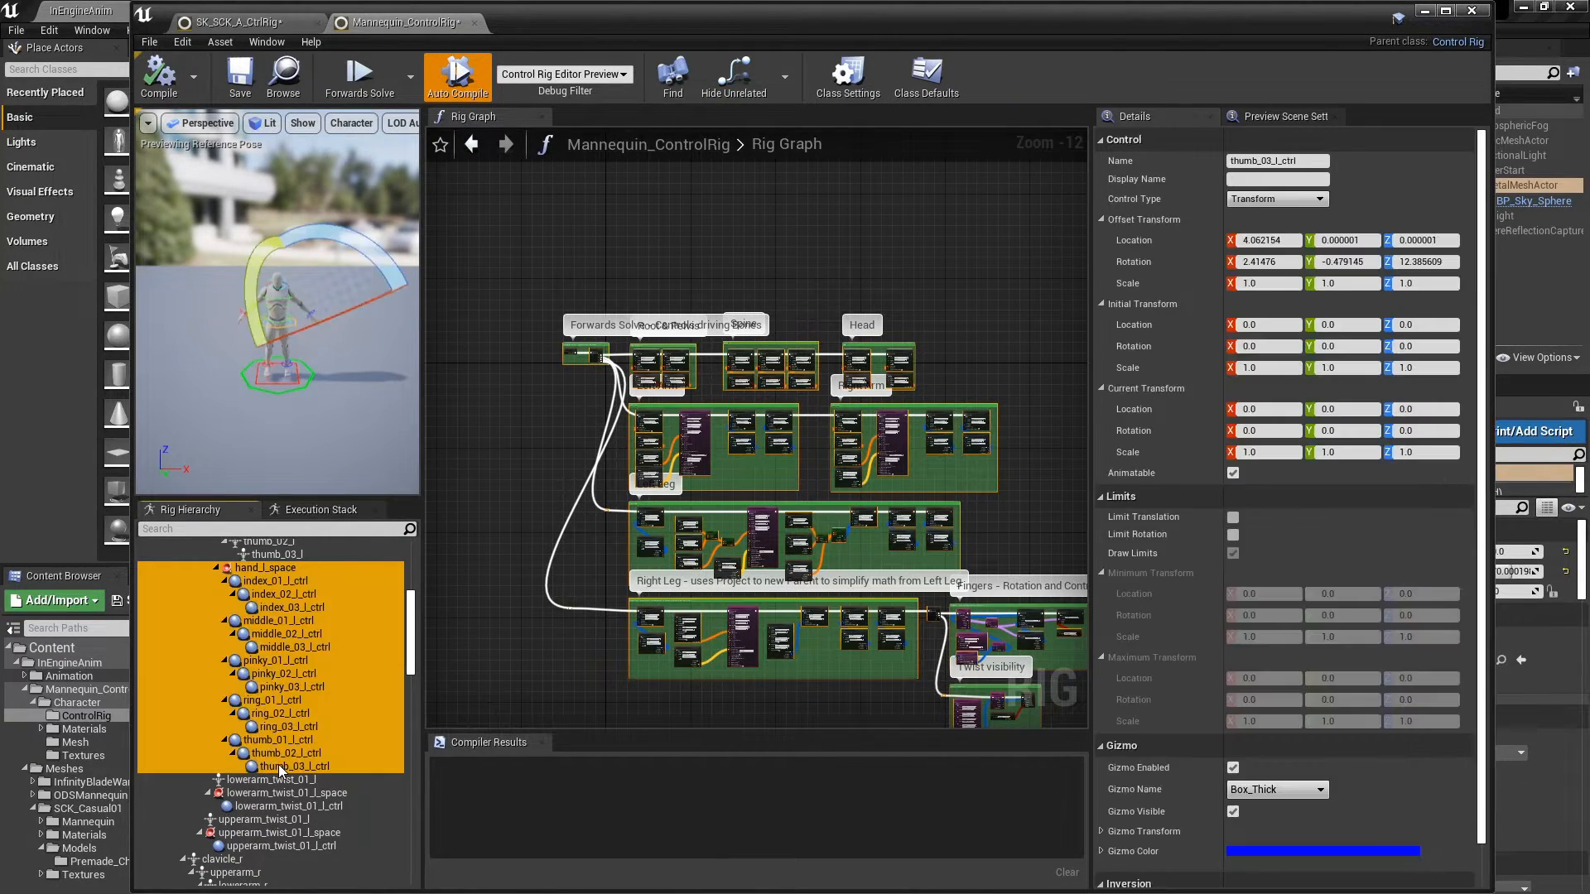
left_click(239, 22)
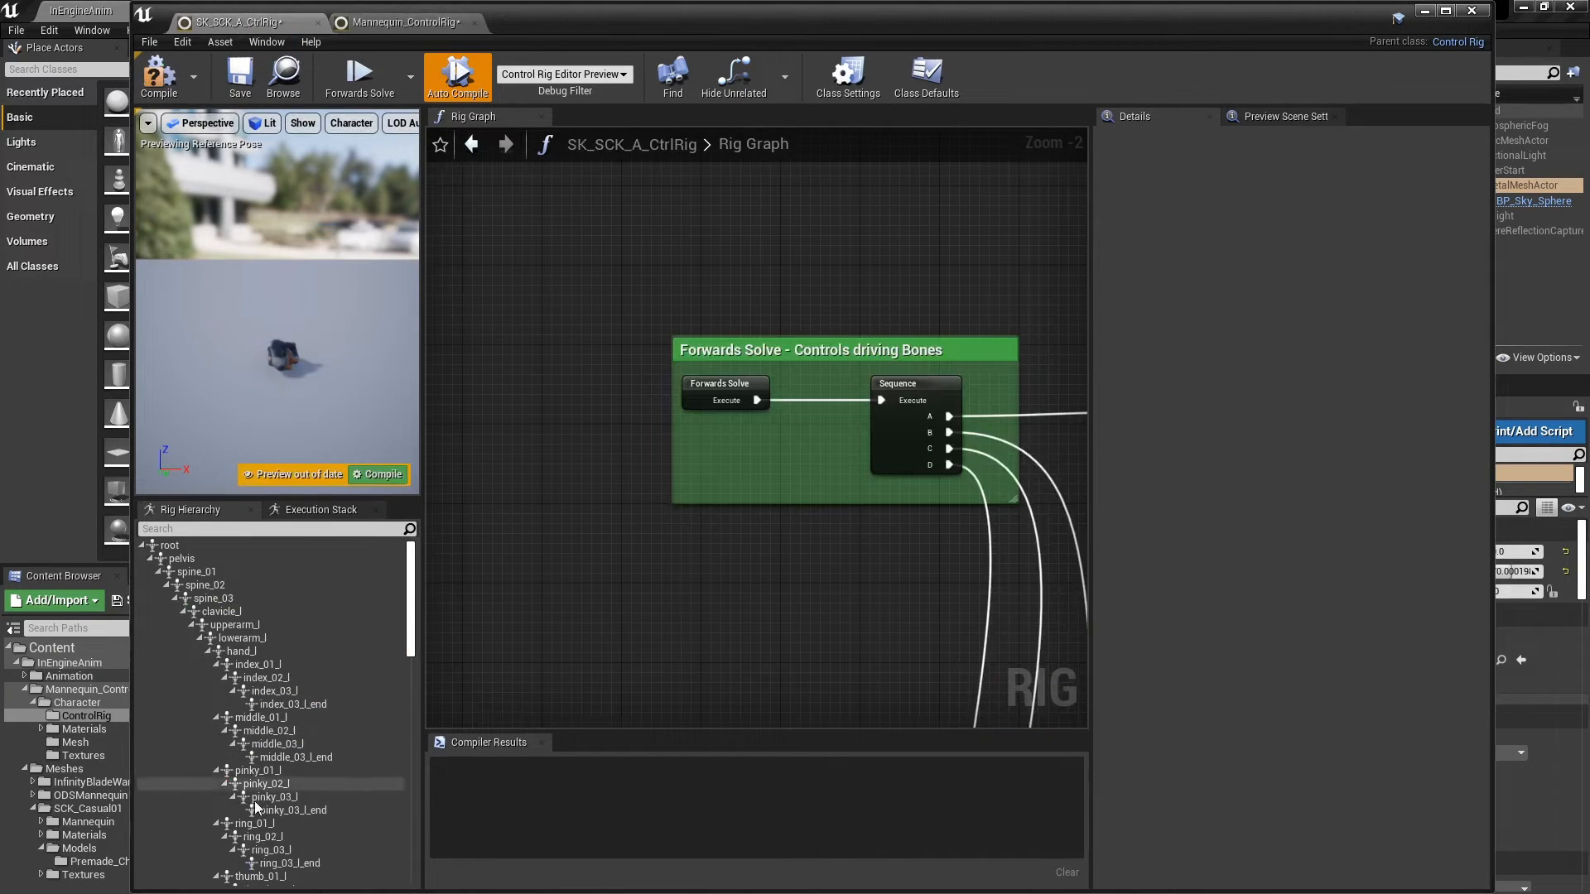
scroll(273, 790, "down", 3)
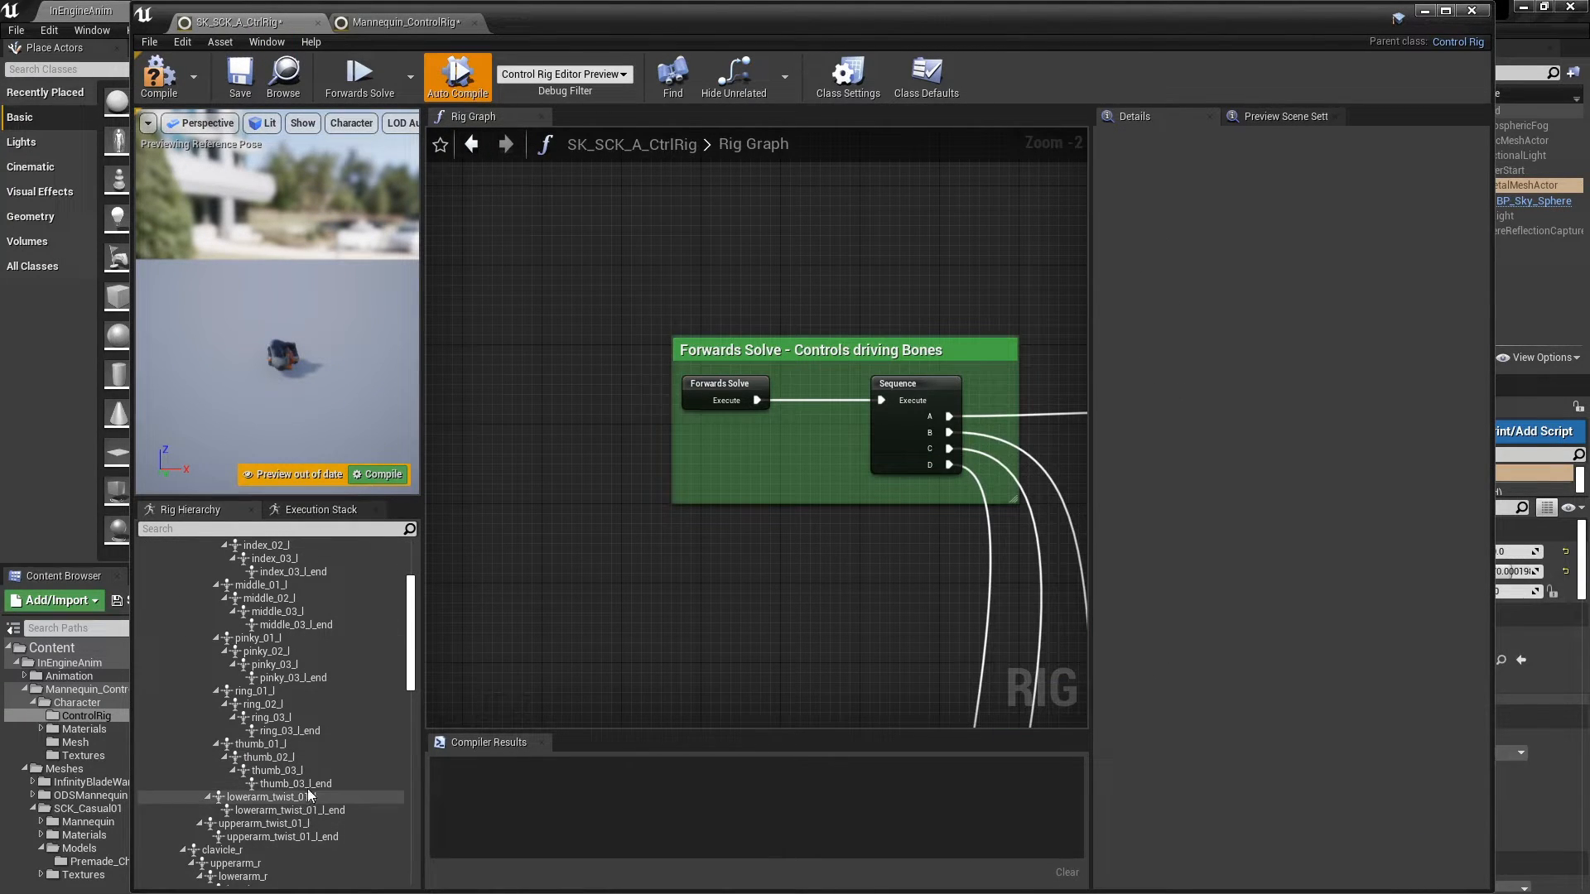
left_click(308, 796)
Copy the remaining bone spaces and controls, including the calf and thigh twist ones, from Mannequin_ControlRig to the matching bones in SK_SCK_A_CtrlRig.
left_click(406, 22)
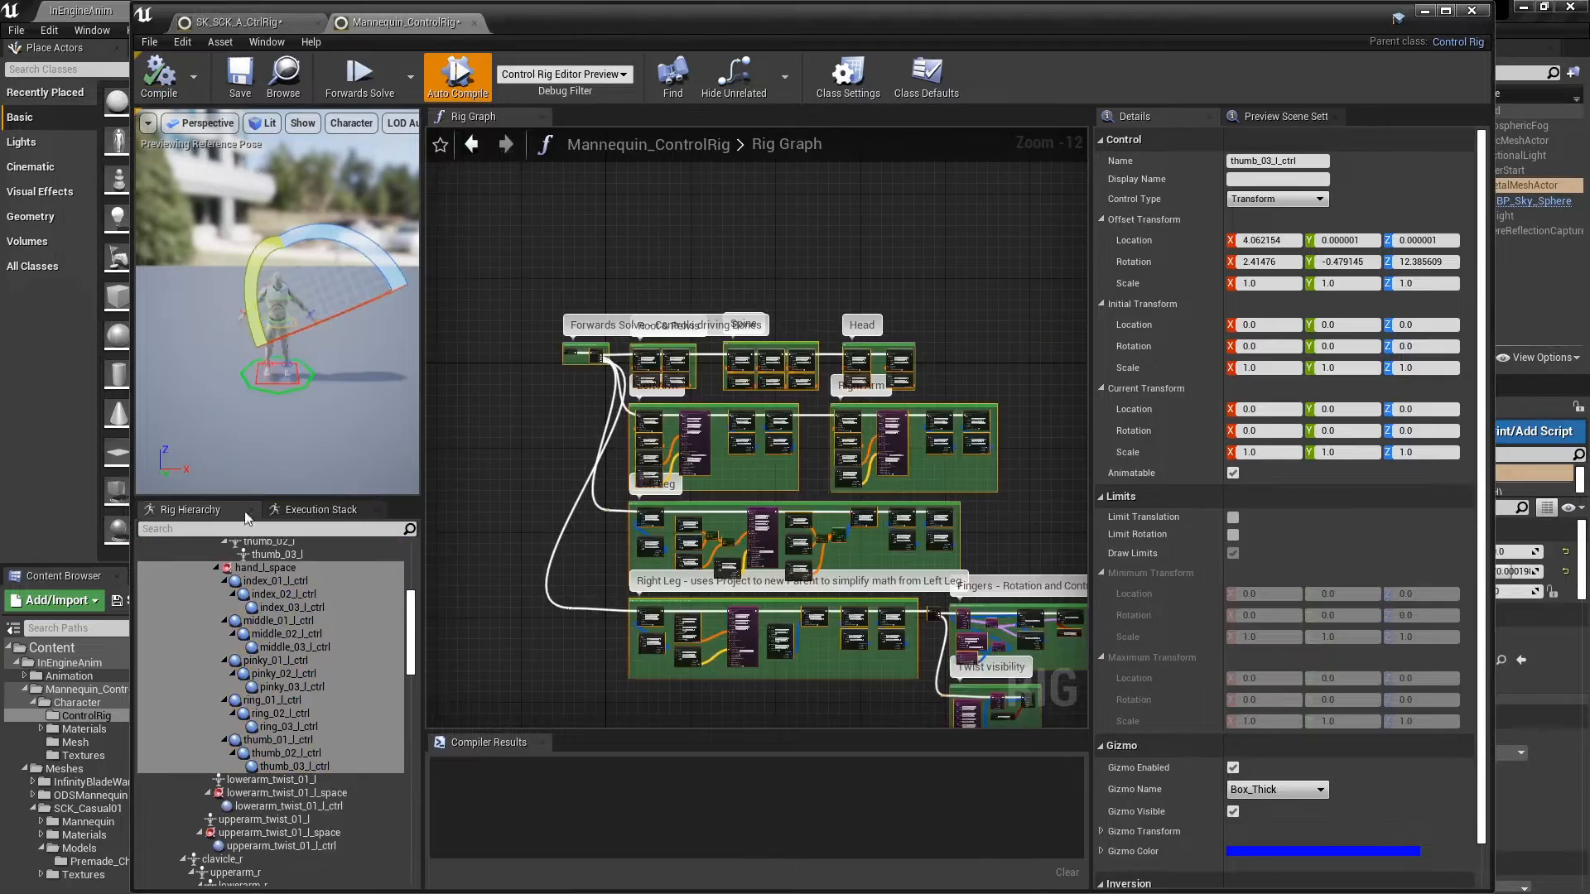
left_click(290, 733)
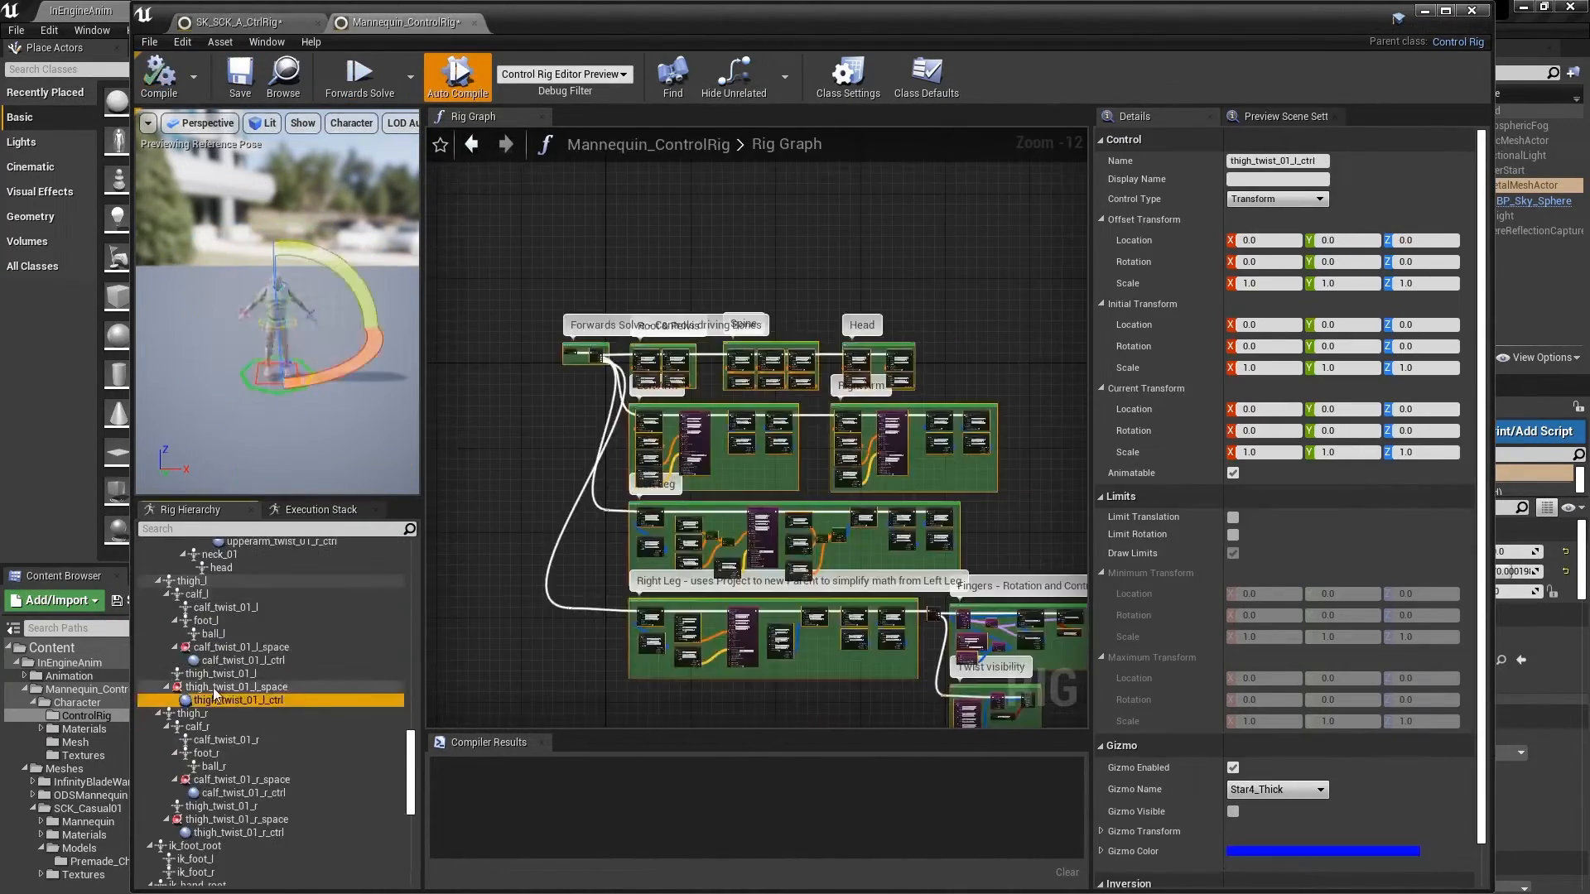
left_click(214, 688)
scroll(223, 663, "down", 6)
left_click(241, 634)
left_click(278, 674)
Copy the controls from root_ctrl through finger_ctrl_vis in Mannequin_ControlRig and paste them outside the collapsed root bone in SK_SCK_A_CtrlRig.
scroll(286, 737, "down", 5)
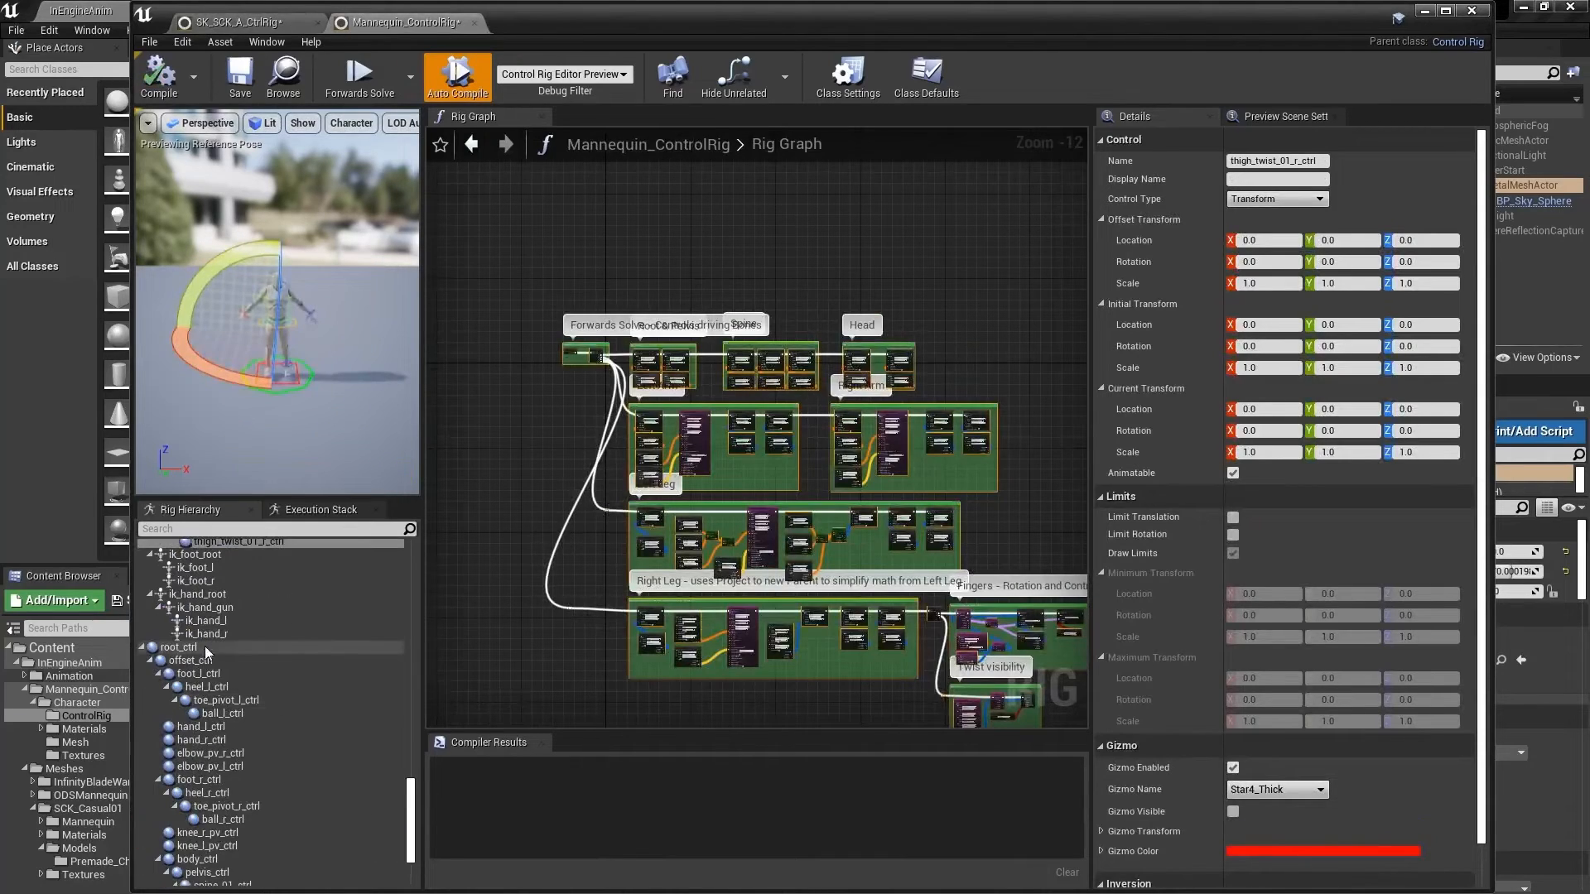
left_click(206, 646)
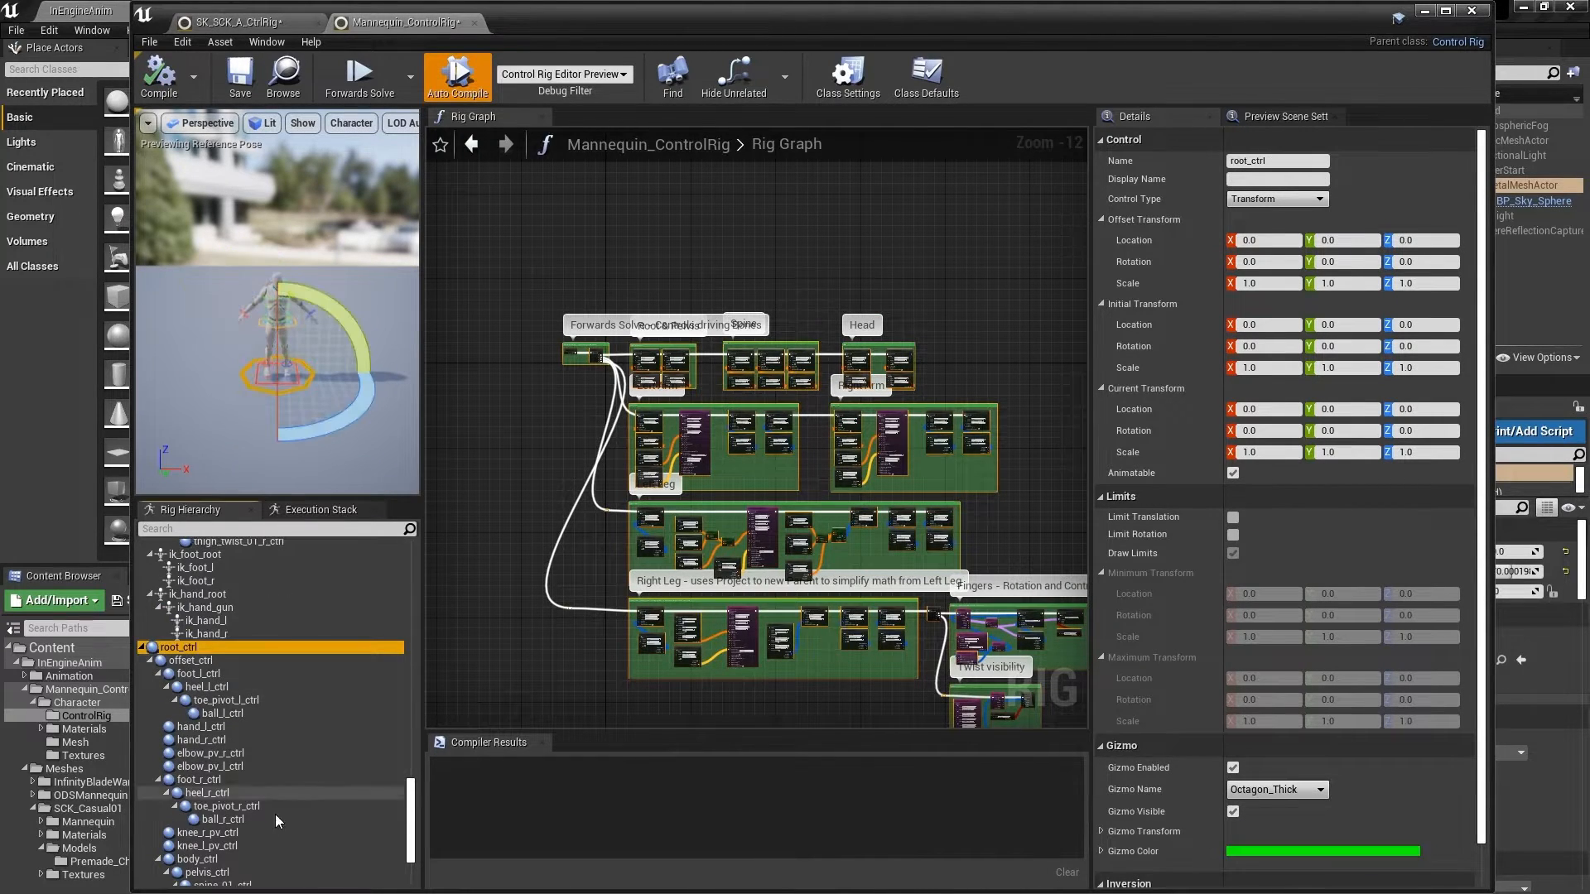
scroll(275, 813, "down", 3)
left_click(220, 873, "shift")
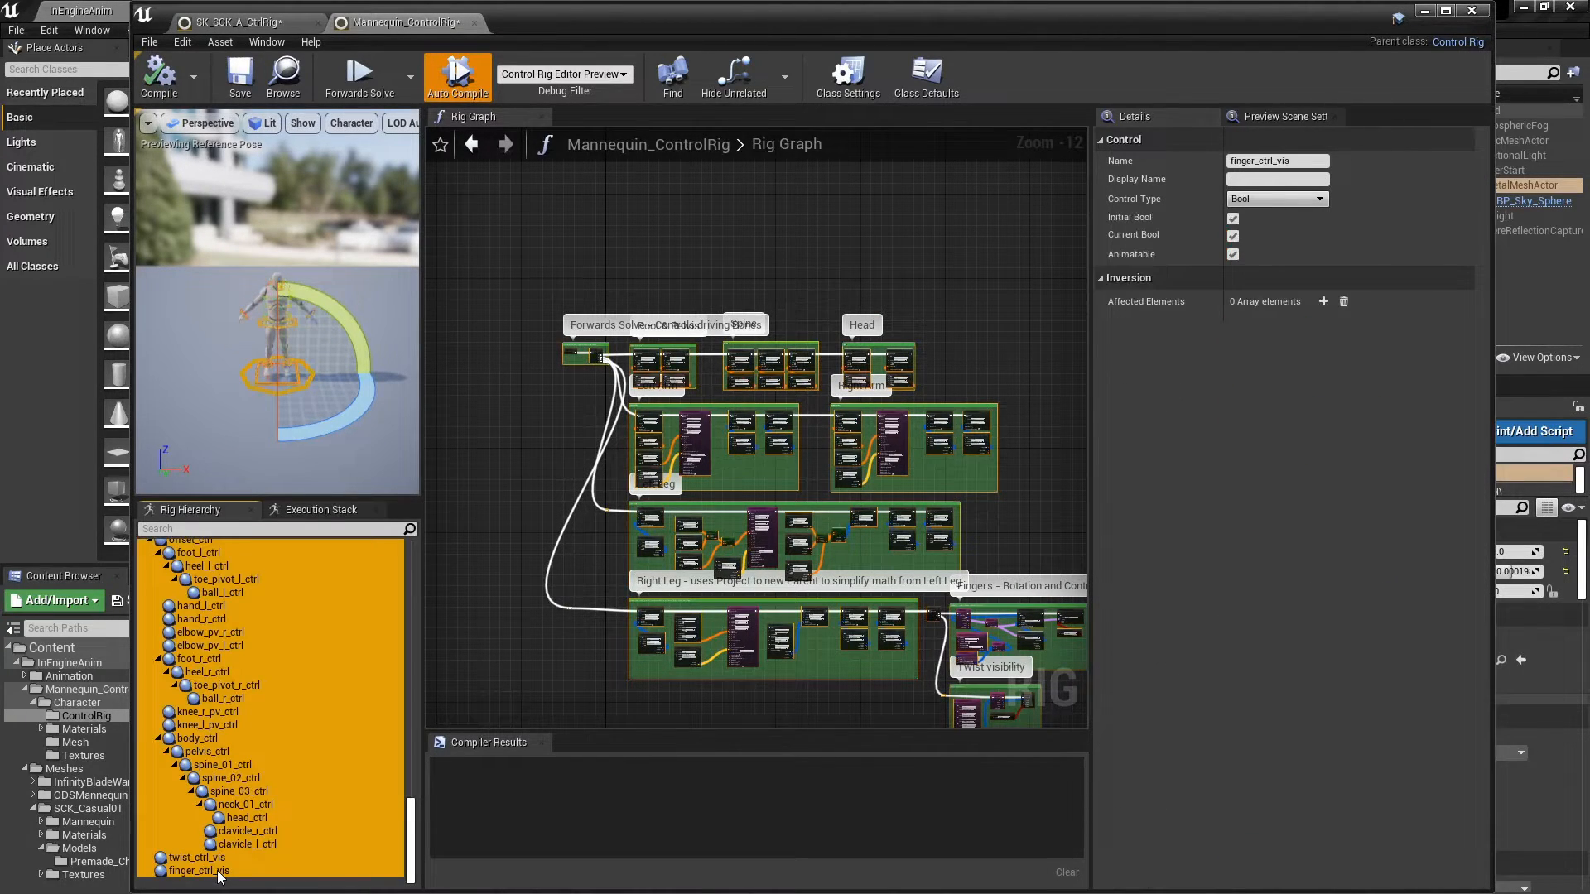
left_click(248, 23)
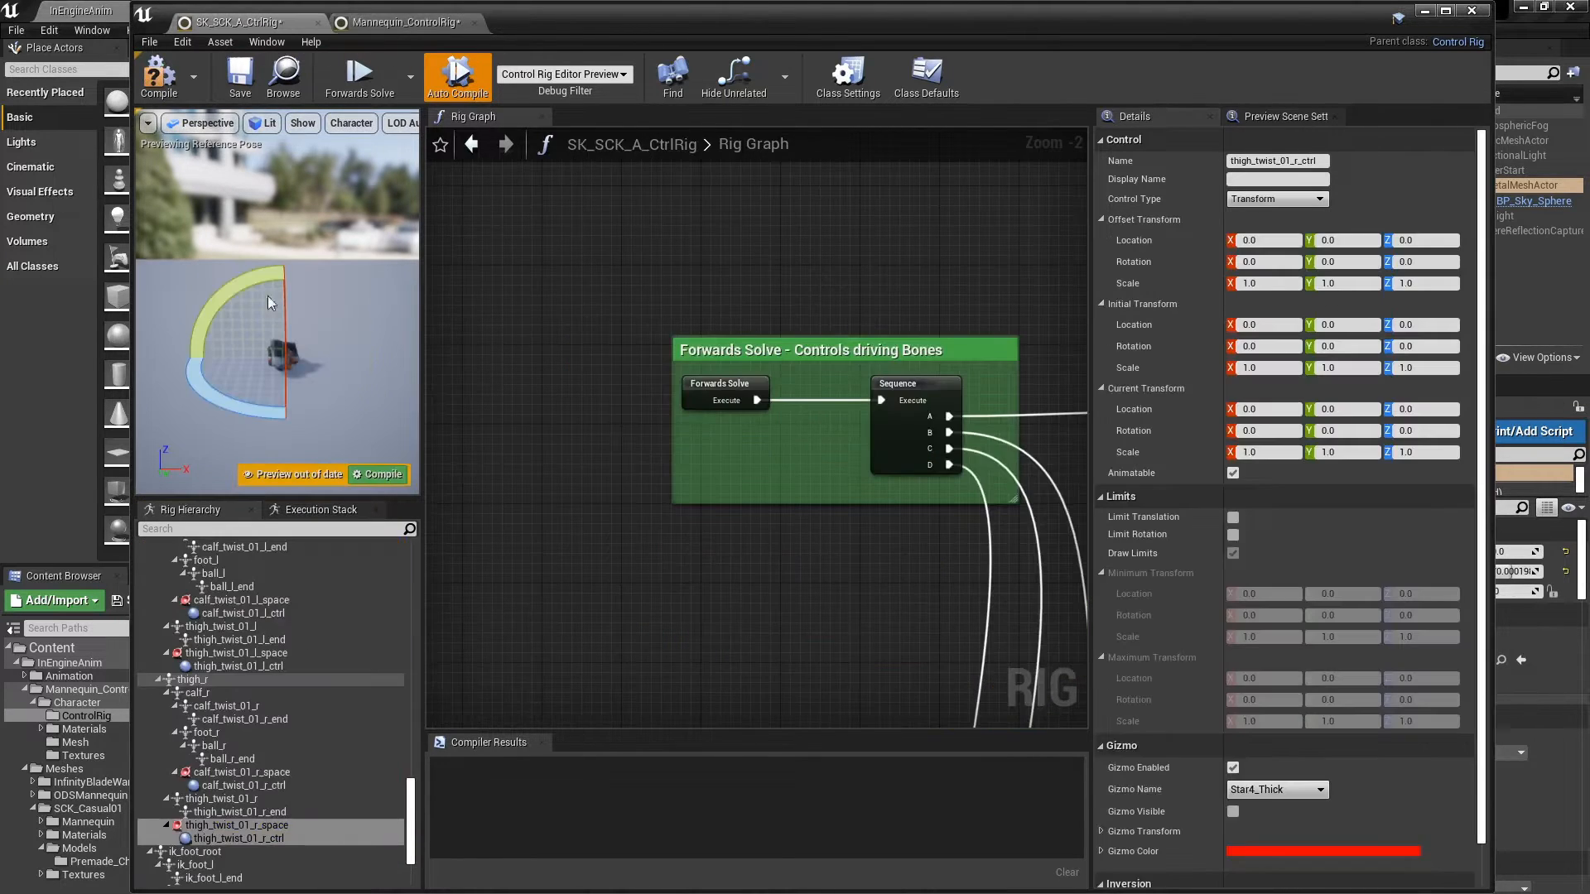
left_click_drag(411, 824, 412, 588)
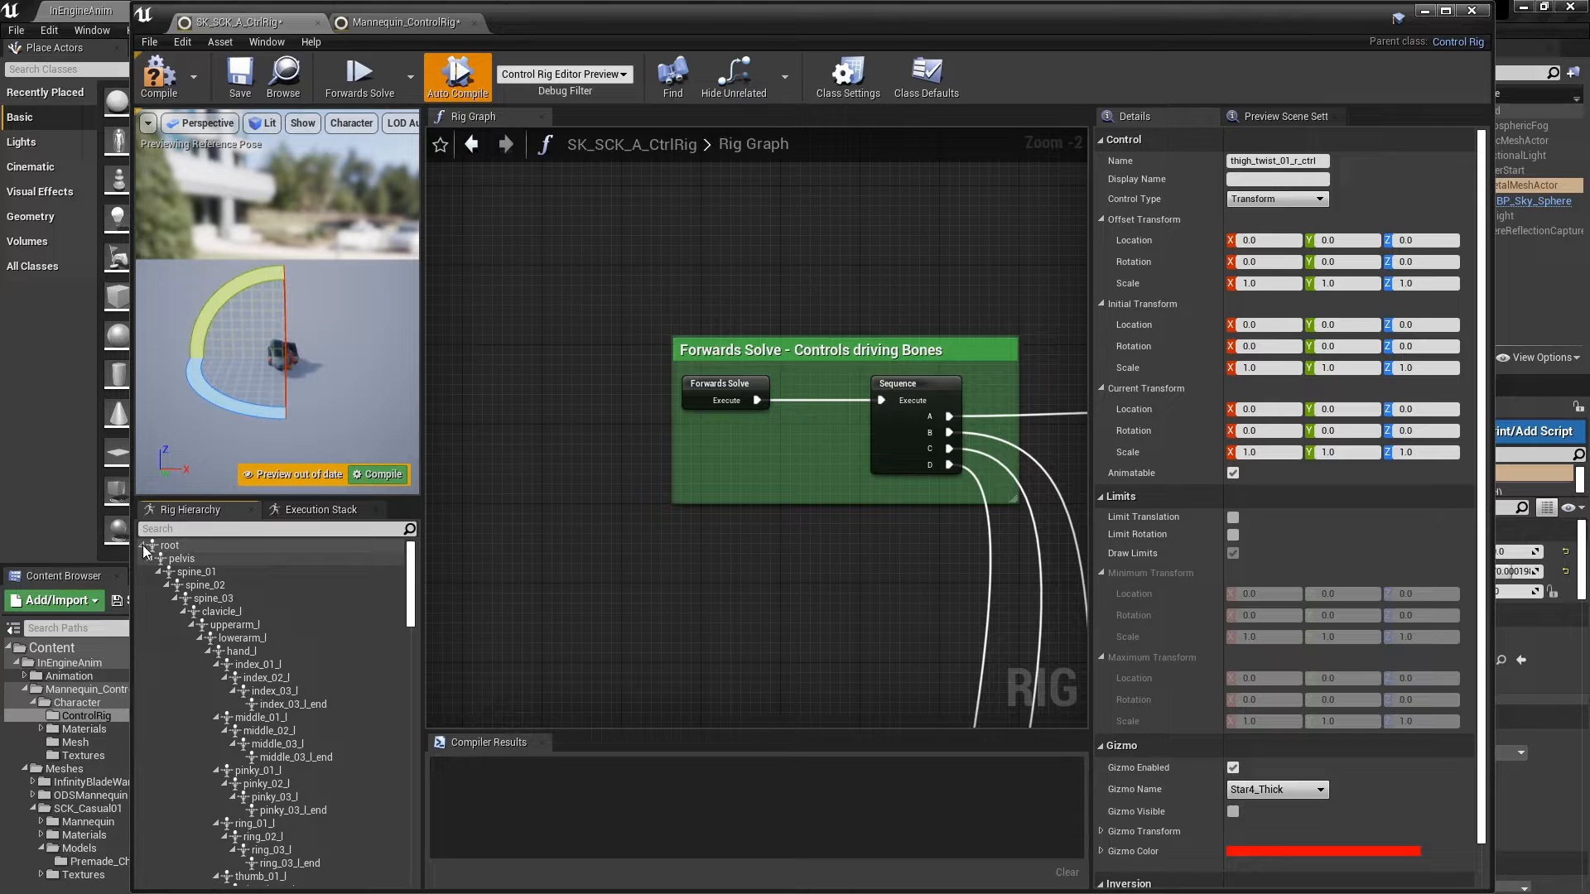
left_click(144, 547)
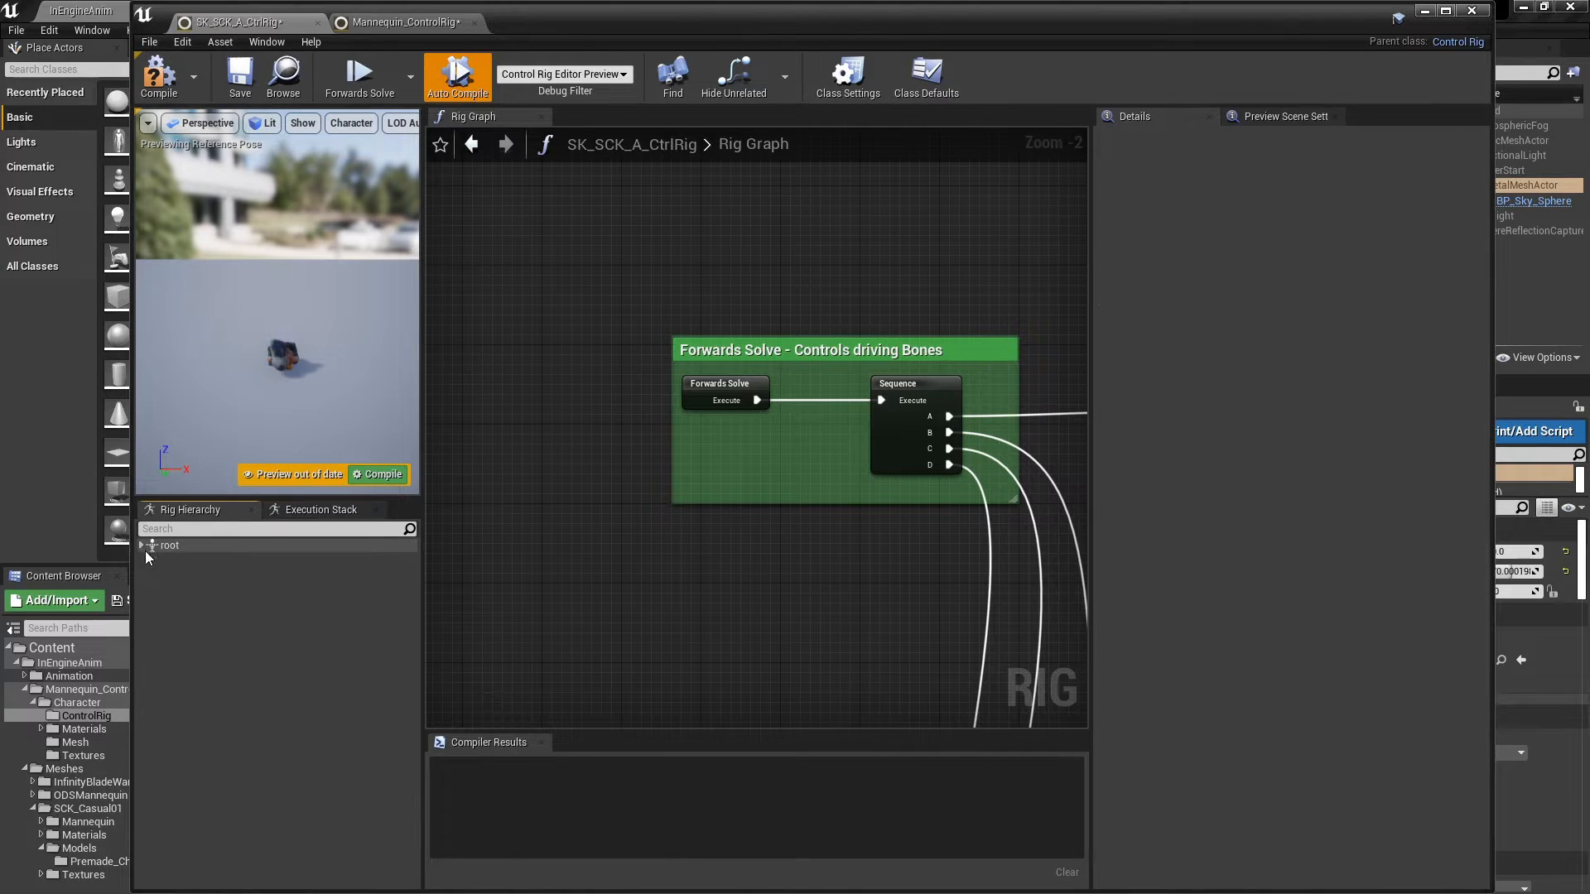
right_click(204, 607)
left_click(241, 394)
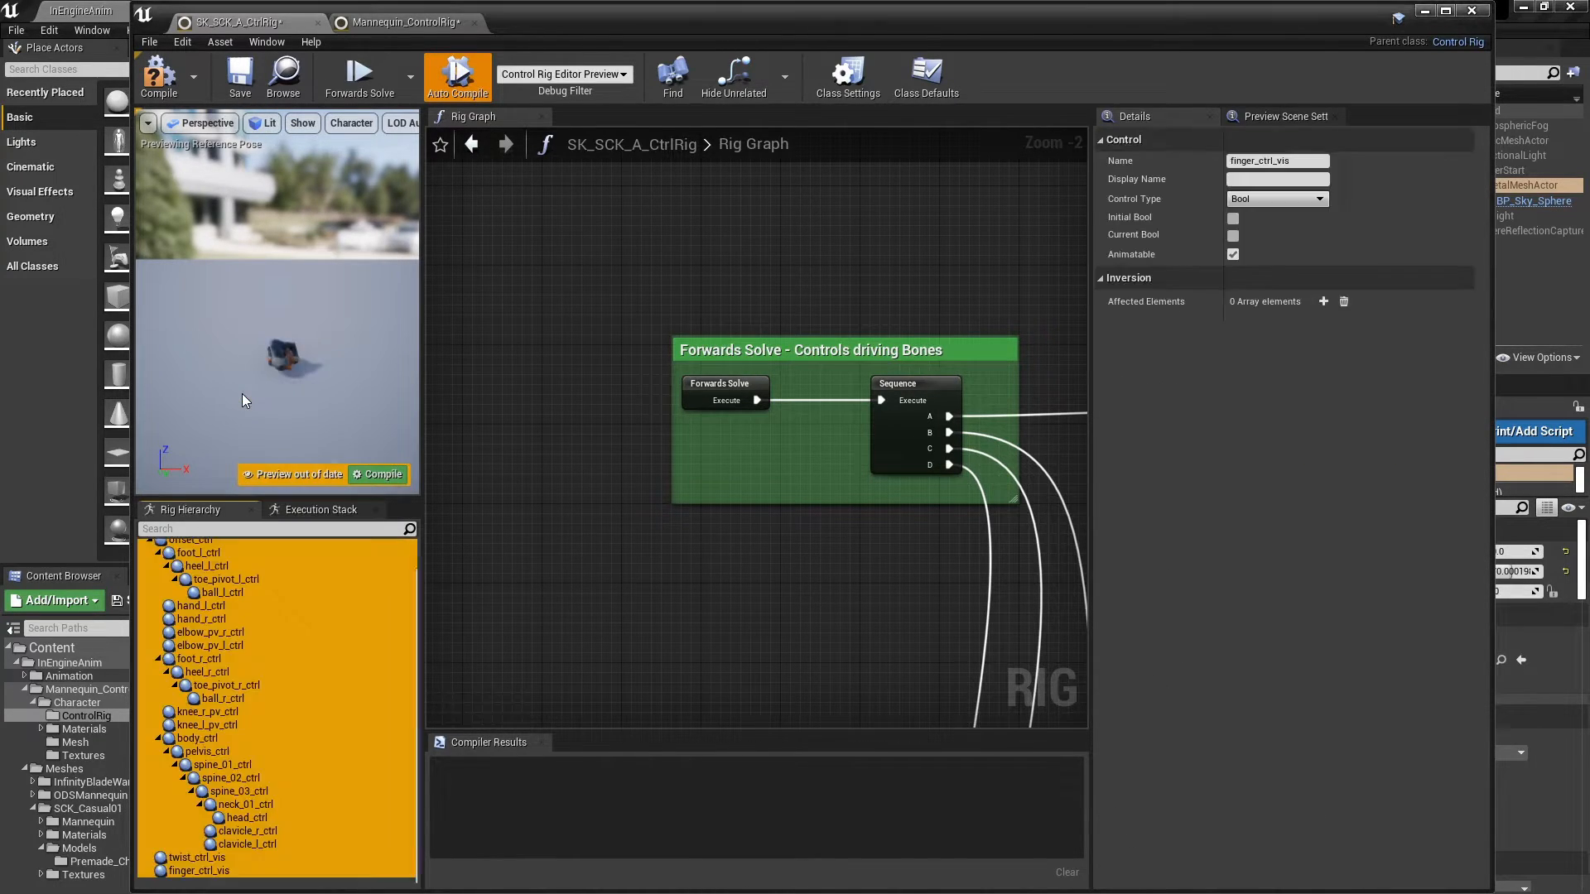
Test the rig by lowering body_ctrl about 41 units in the preview, and compile and save SK_SCK_A_CtrlRig.
right_click_drag(204, 198, 244, 207, "alt")
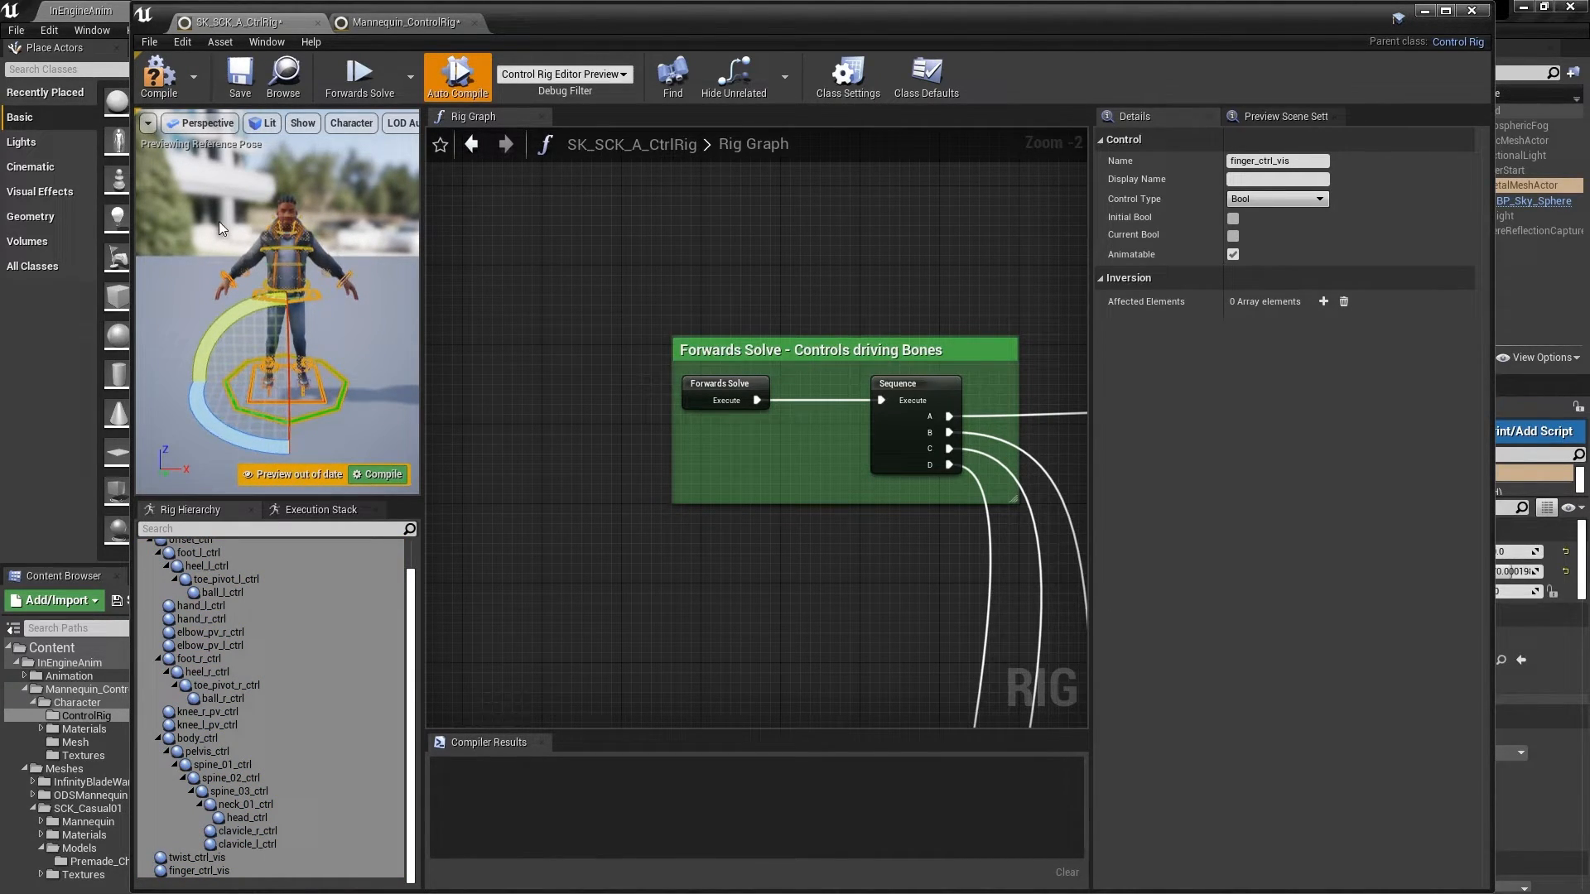
left_click(319, 297)
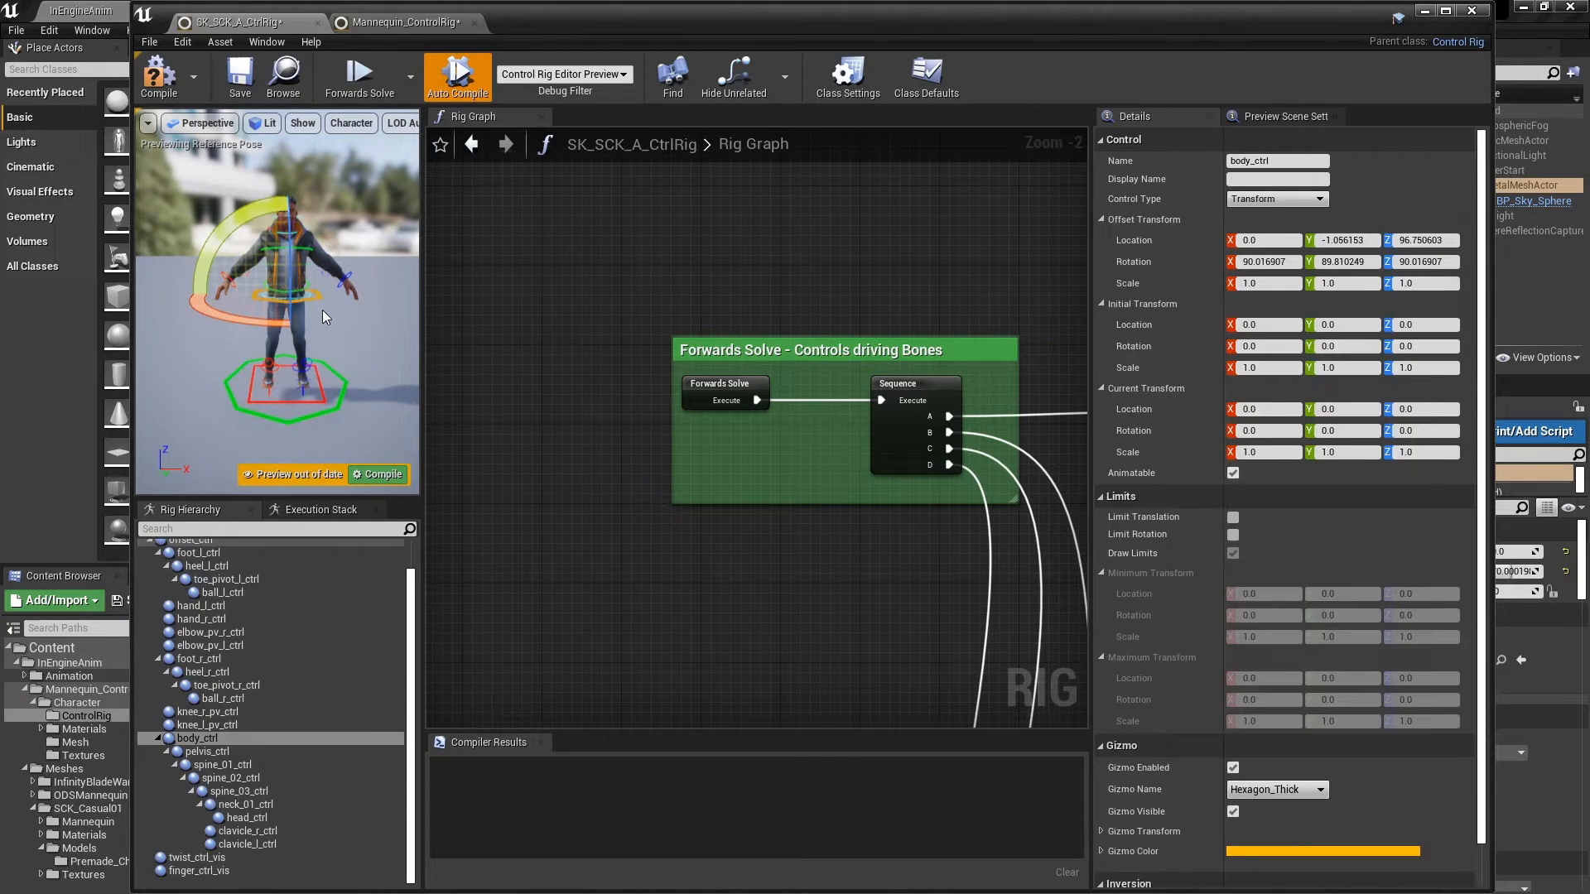
key("w")
left_click_drag(286, 246, 286, 278)
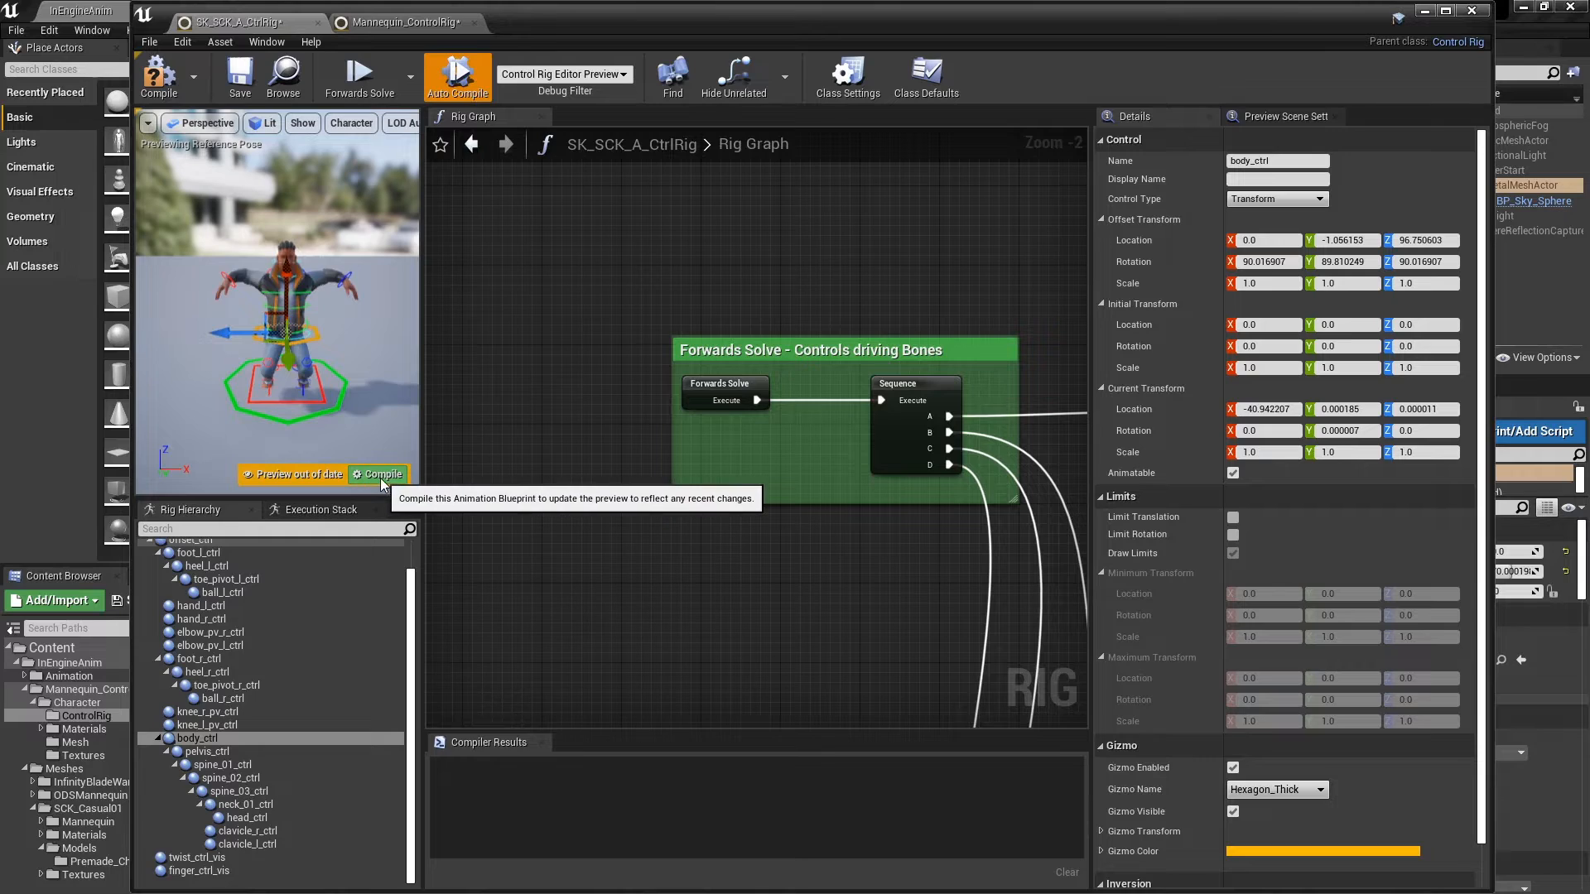
left_click(381, 478)
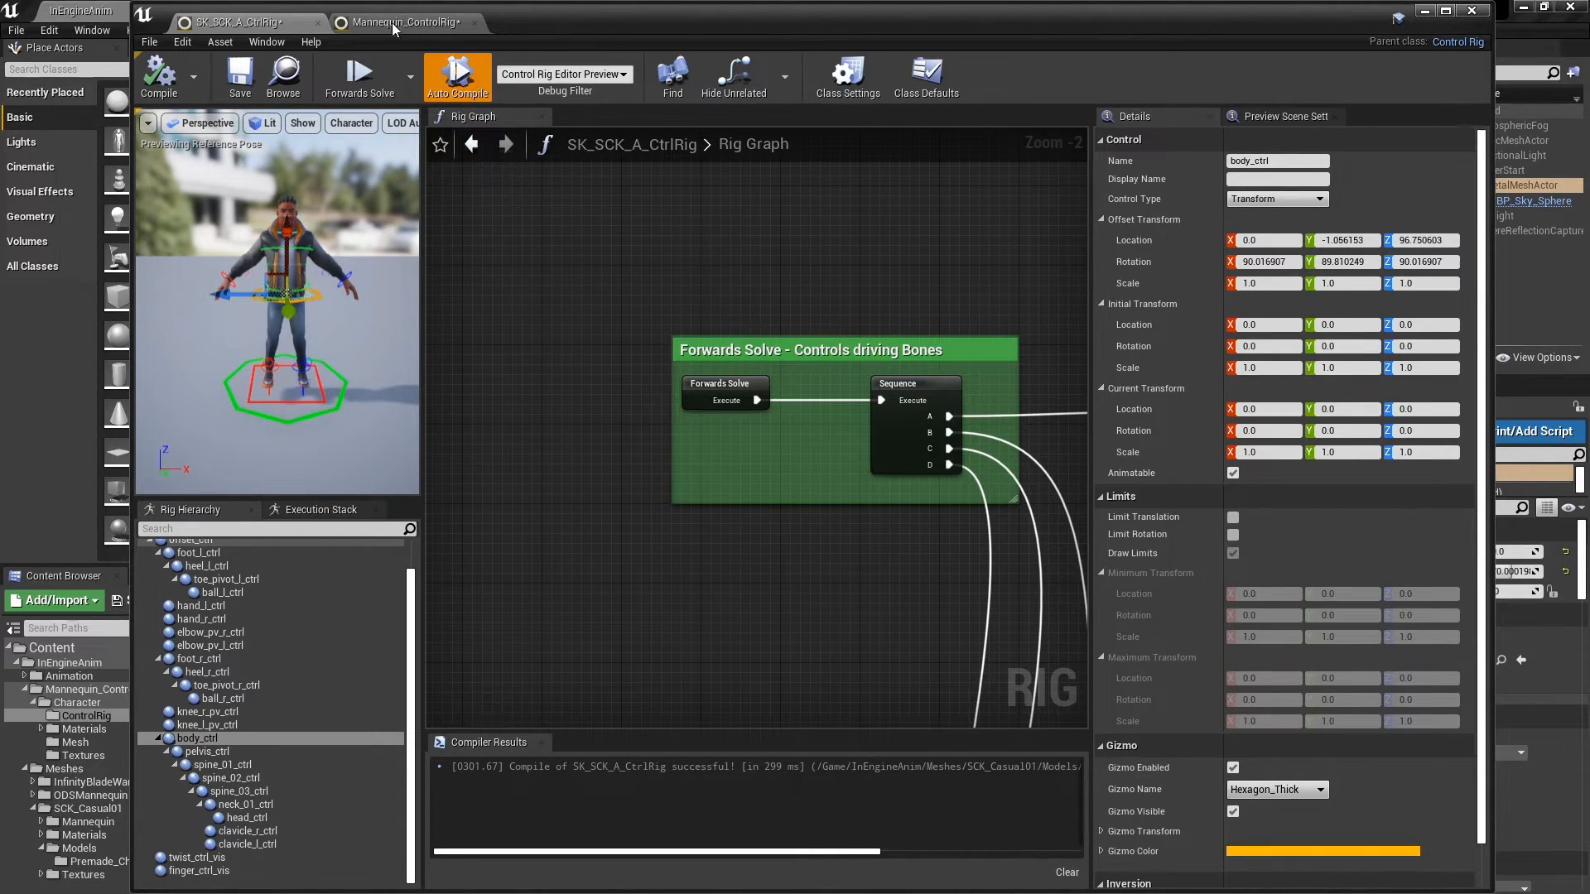
left_click(236, 70)
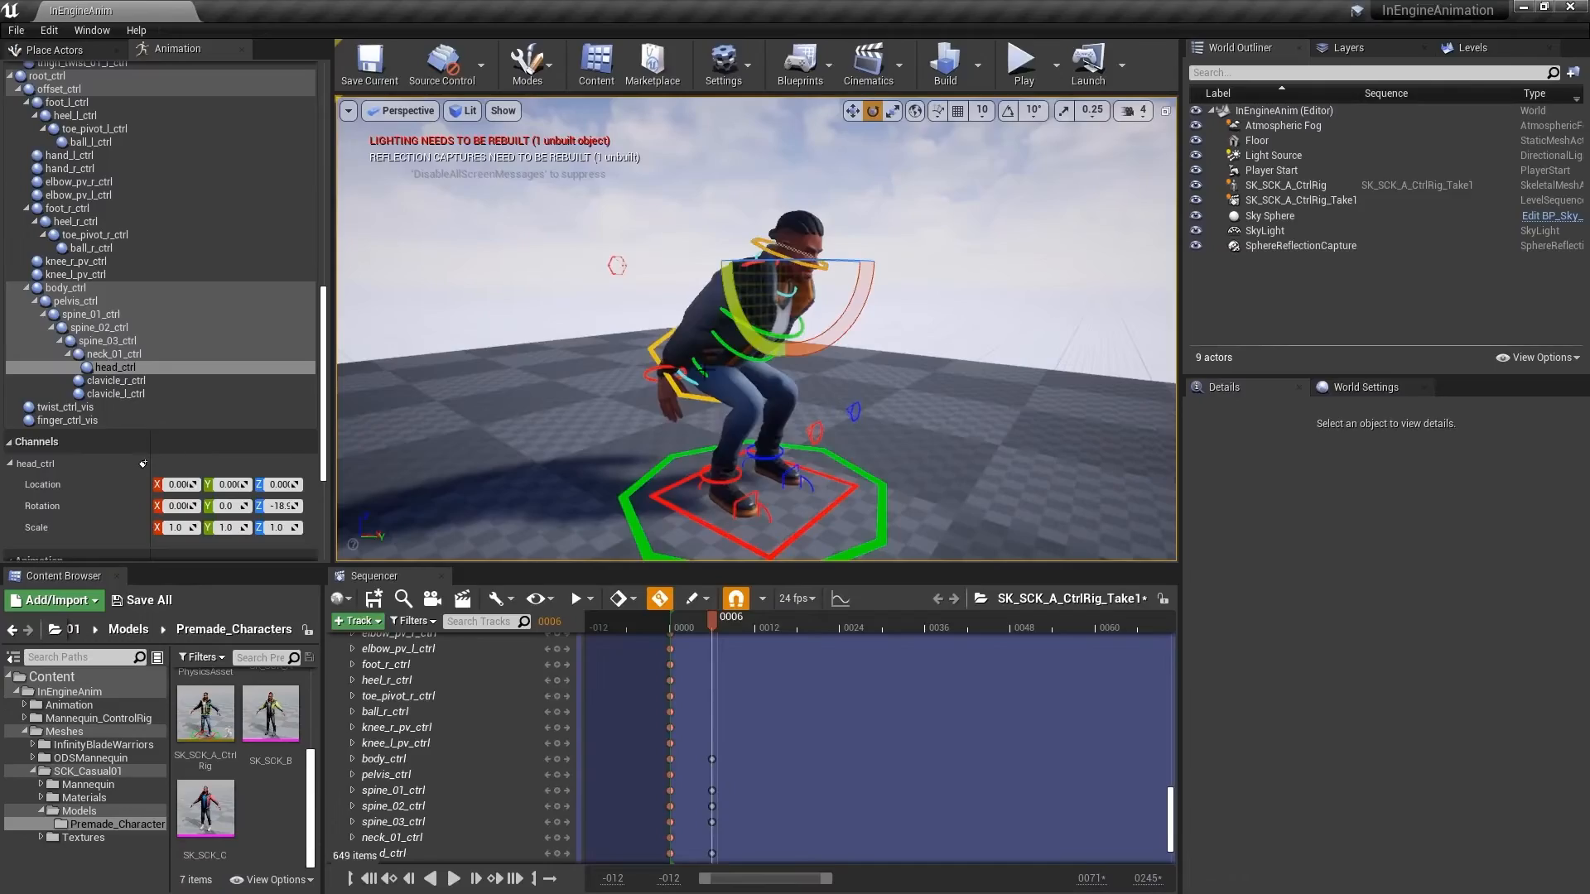
Select hand_r_ctrl and hand_l_ctrl together in the level and lower both hands beside the bent knees at frame 6.
left_click(656, 370)
left_click_drag(873, 413, 674, 414, "alt")
left_click(819, 354, "shift")
key("w")
left_click_drag(822, 364, 795, 422, "alt")
key("e")
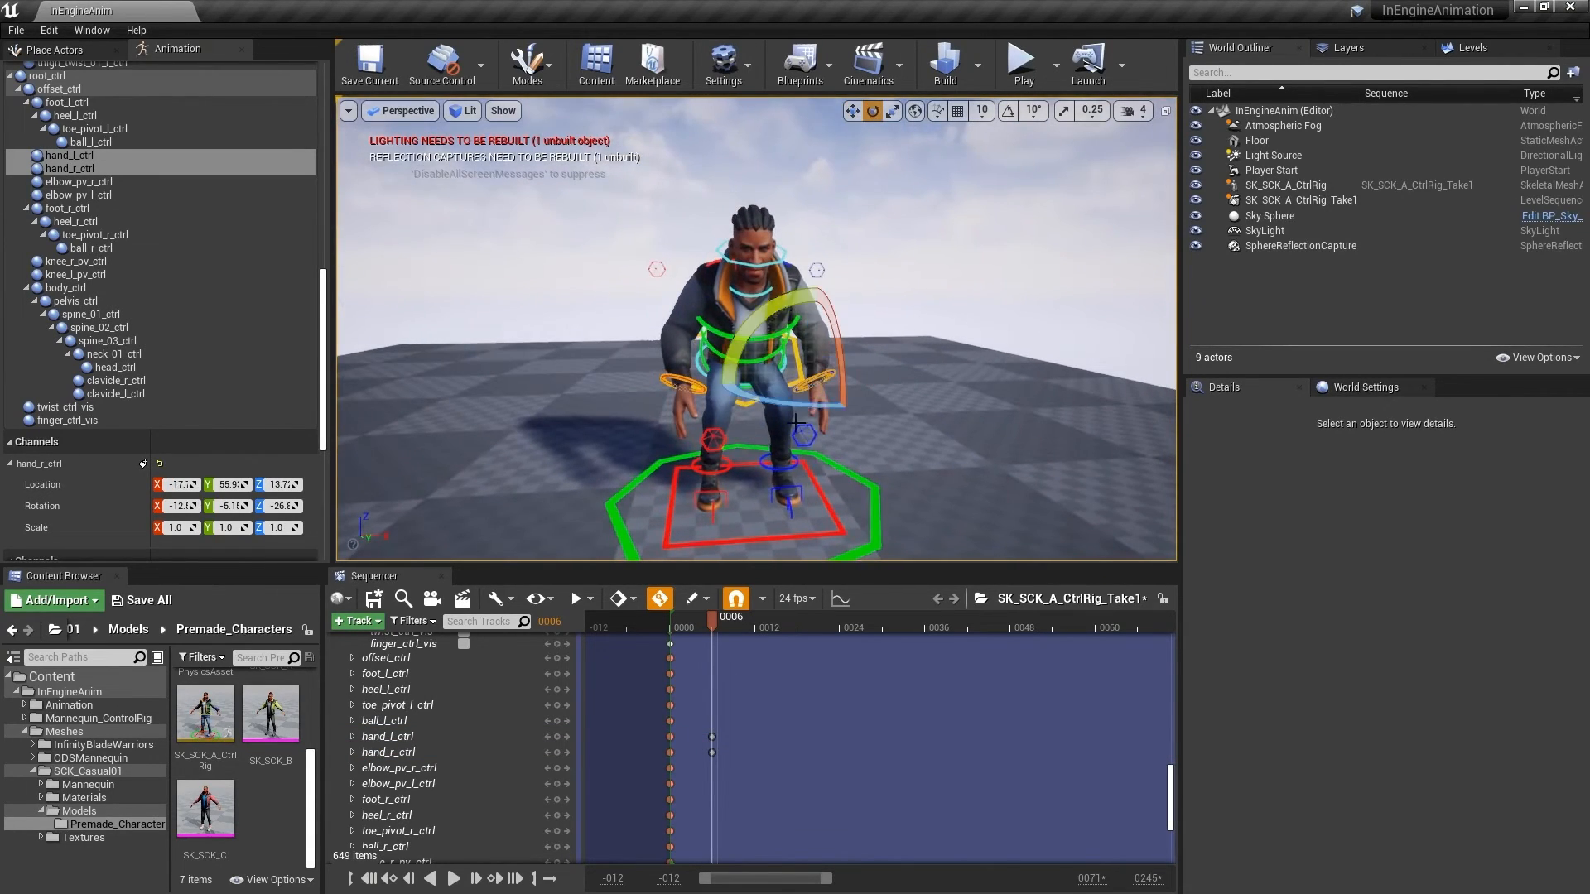
key("w")
Move elbow_pv_r_ctrl and elbow_pv_l_ctrl inward toward the body at frame 6, the left one by about 21 units.
left_click(656, 269)
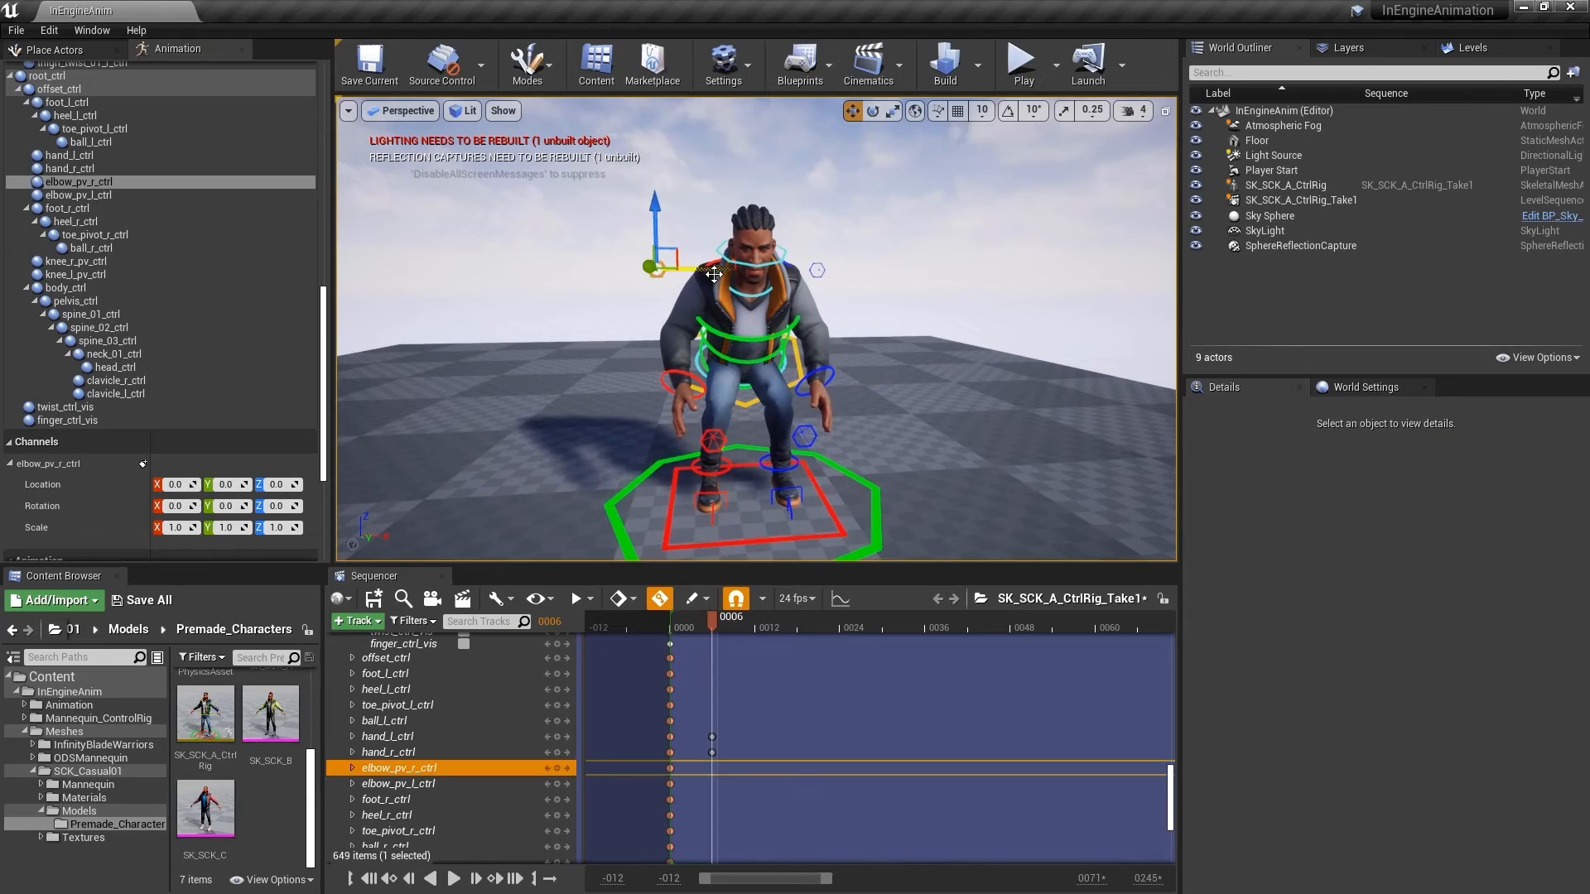
left_click_drag(713, 275, 746, 273)
left_click(817, 270)
mouse_move(865, 269)
left_mouse_down()
mouse_move(829, 267)
mouse_move(985, 290)
mouse_move(770, 302)
mouse_move(838, 256)
left_mouse_up()
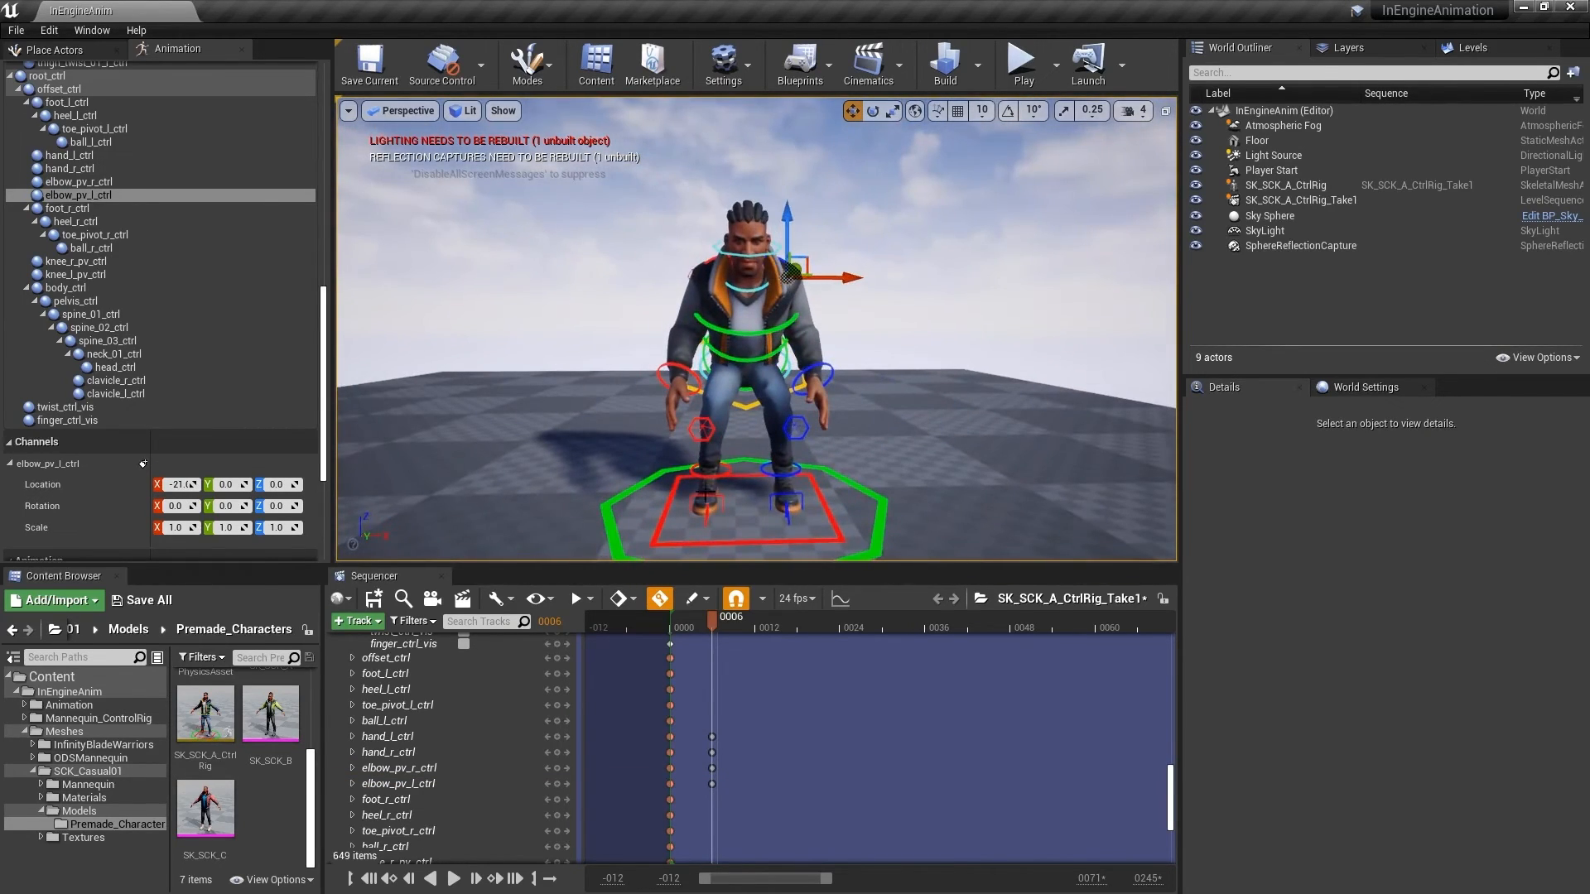
Rotate the ground control around the character's feet at frame 6.
left_click(730, 472)
key("e")
left_click_drag(800, 480, 886, 468)
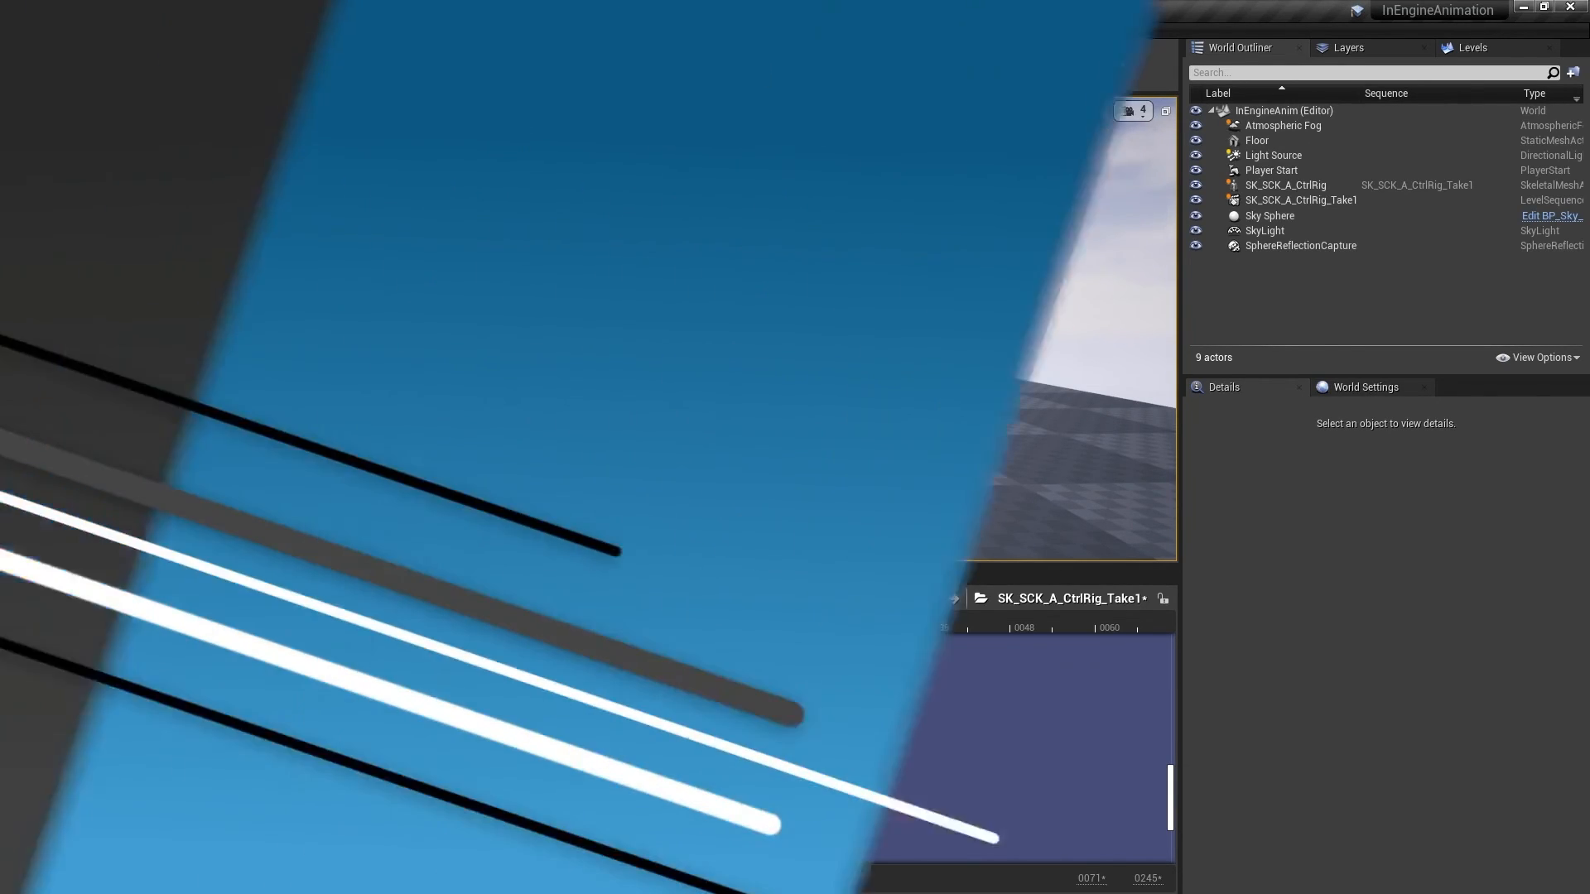